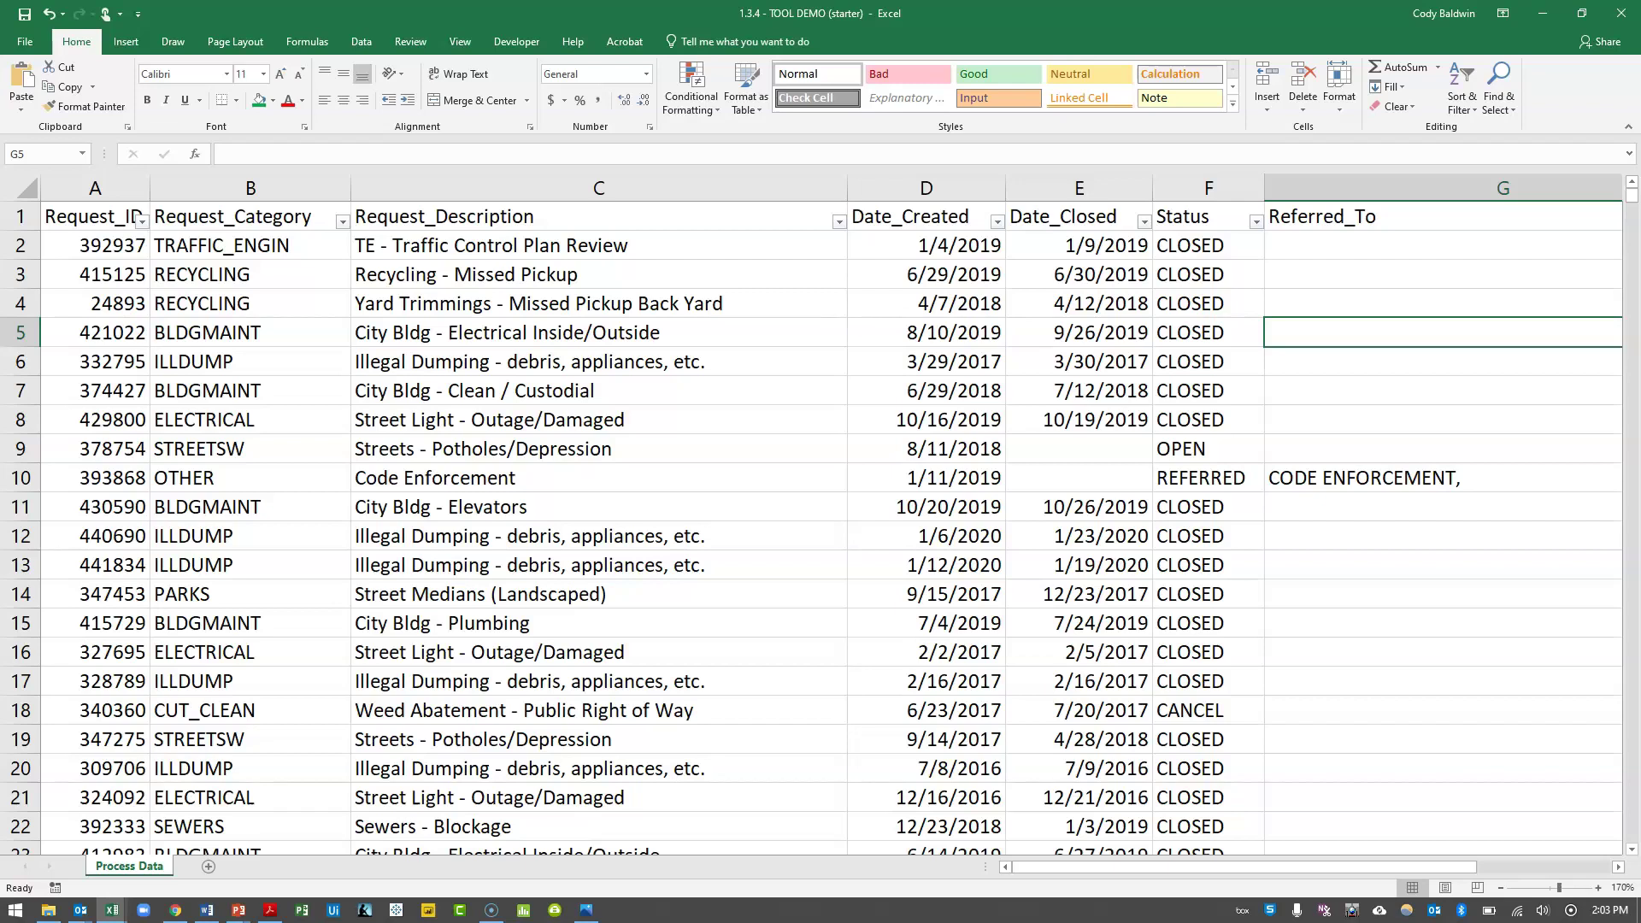
# Insert a blank column between Date_Closed and Status and widen it.
pyautogui.click(917, 217)
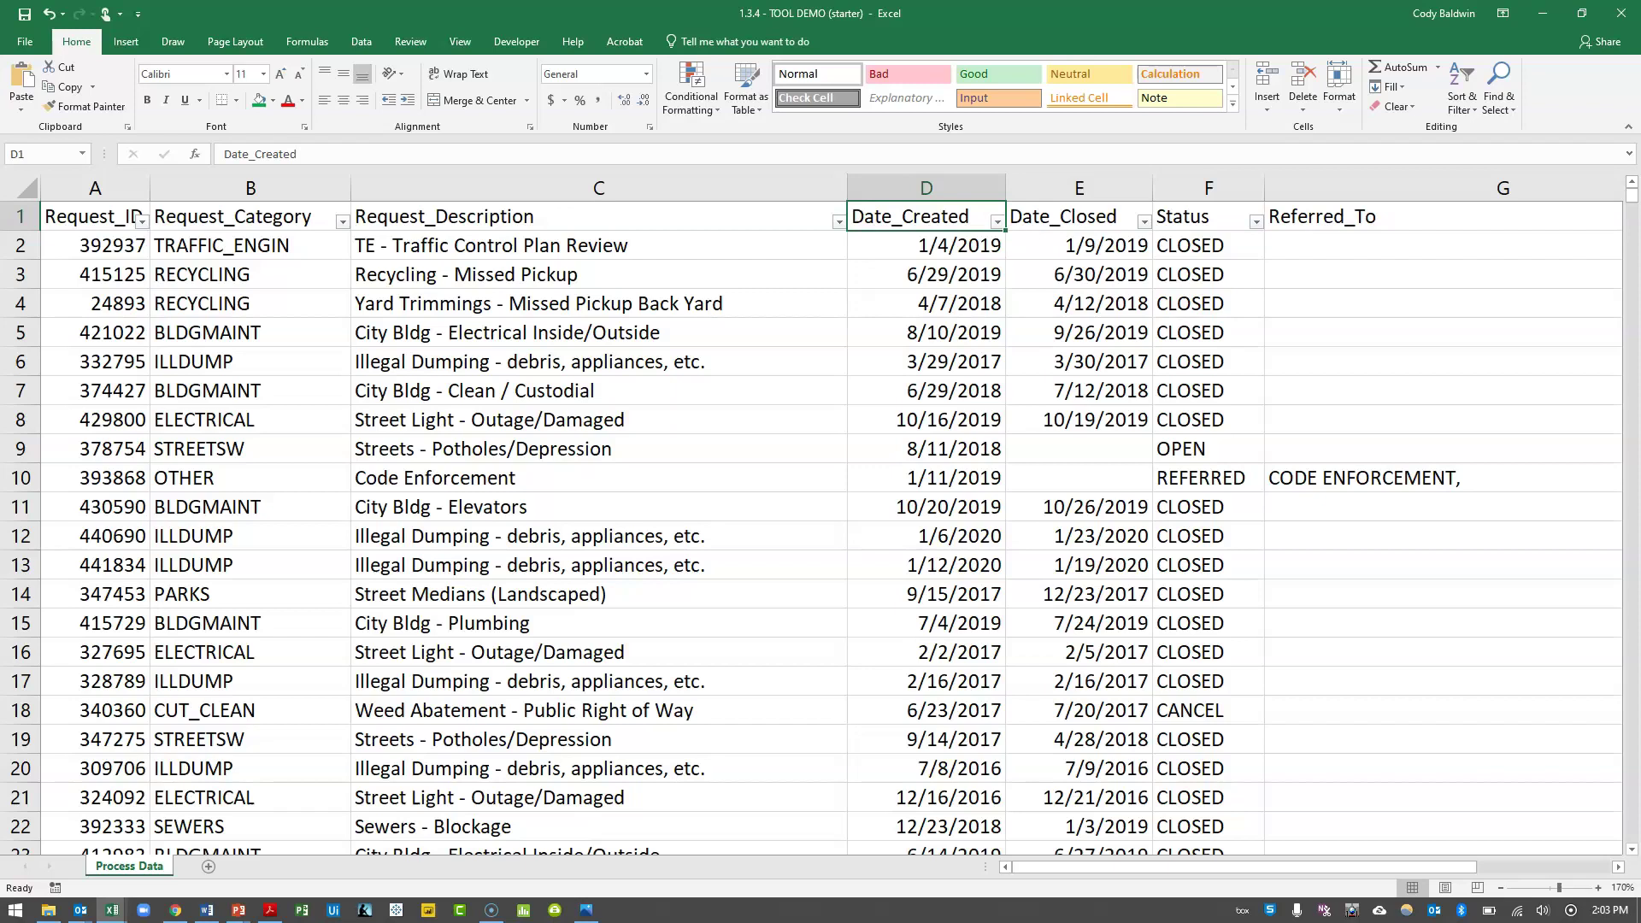
pyautogui.click(1068, 217)
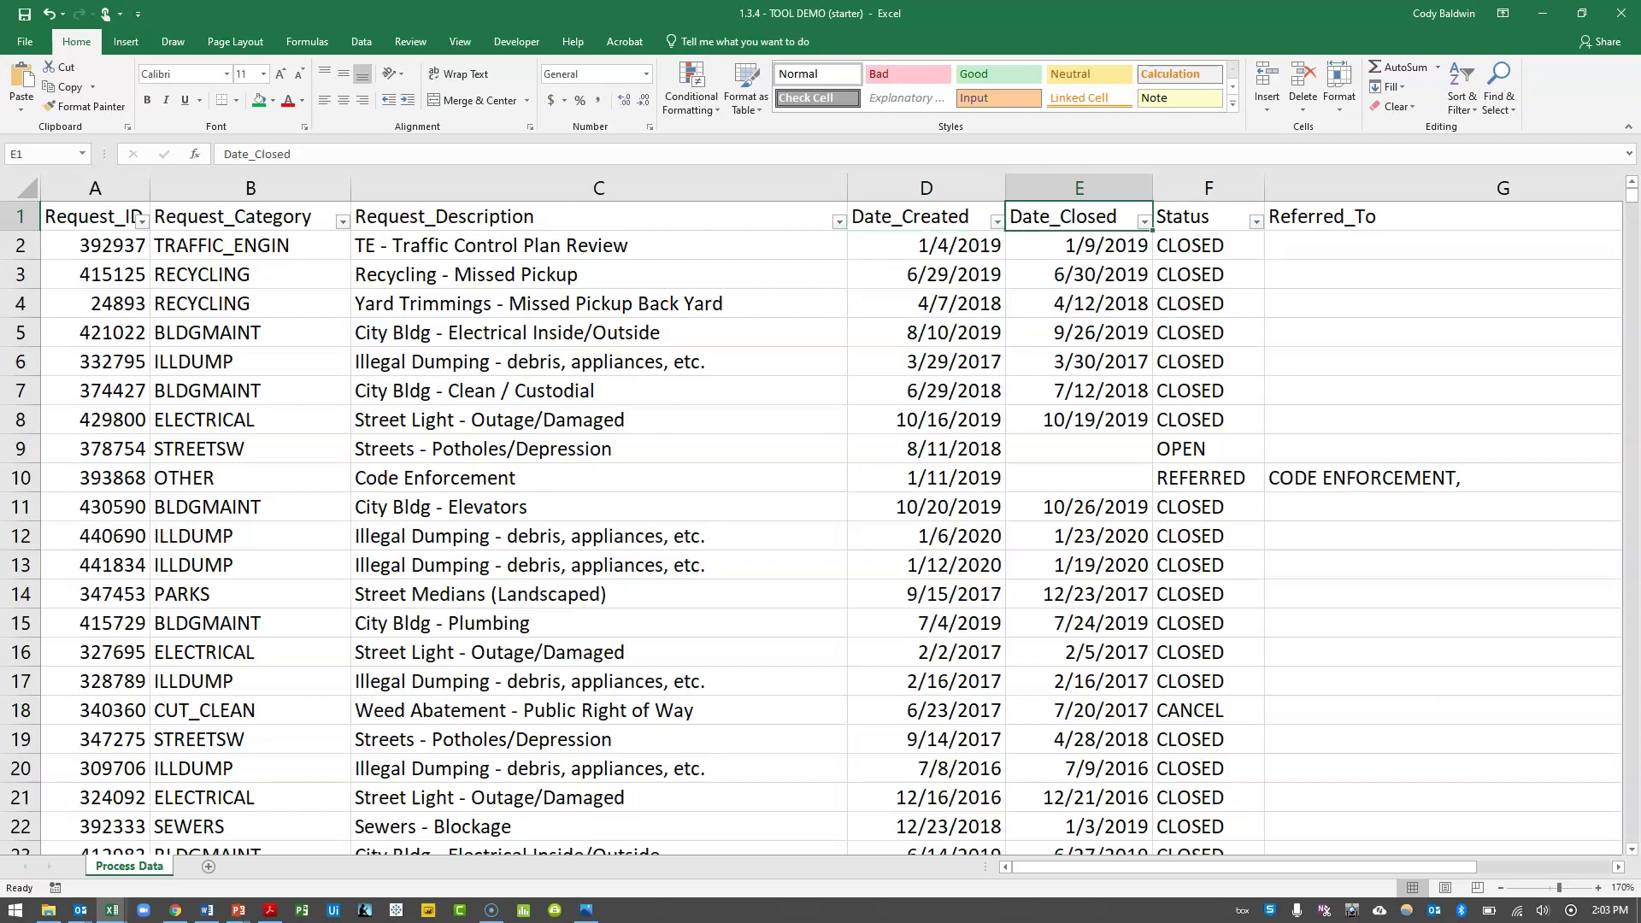
pyautogui.click(1208, 187)
pyautogui.rightClick(1210, 183)
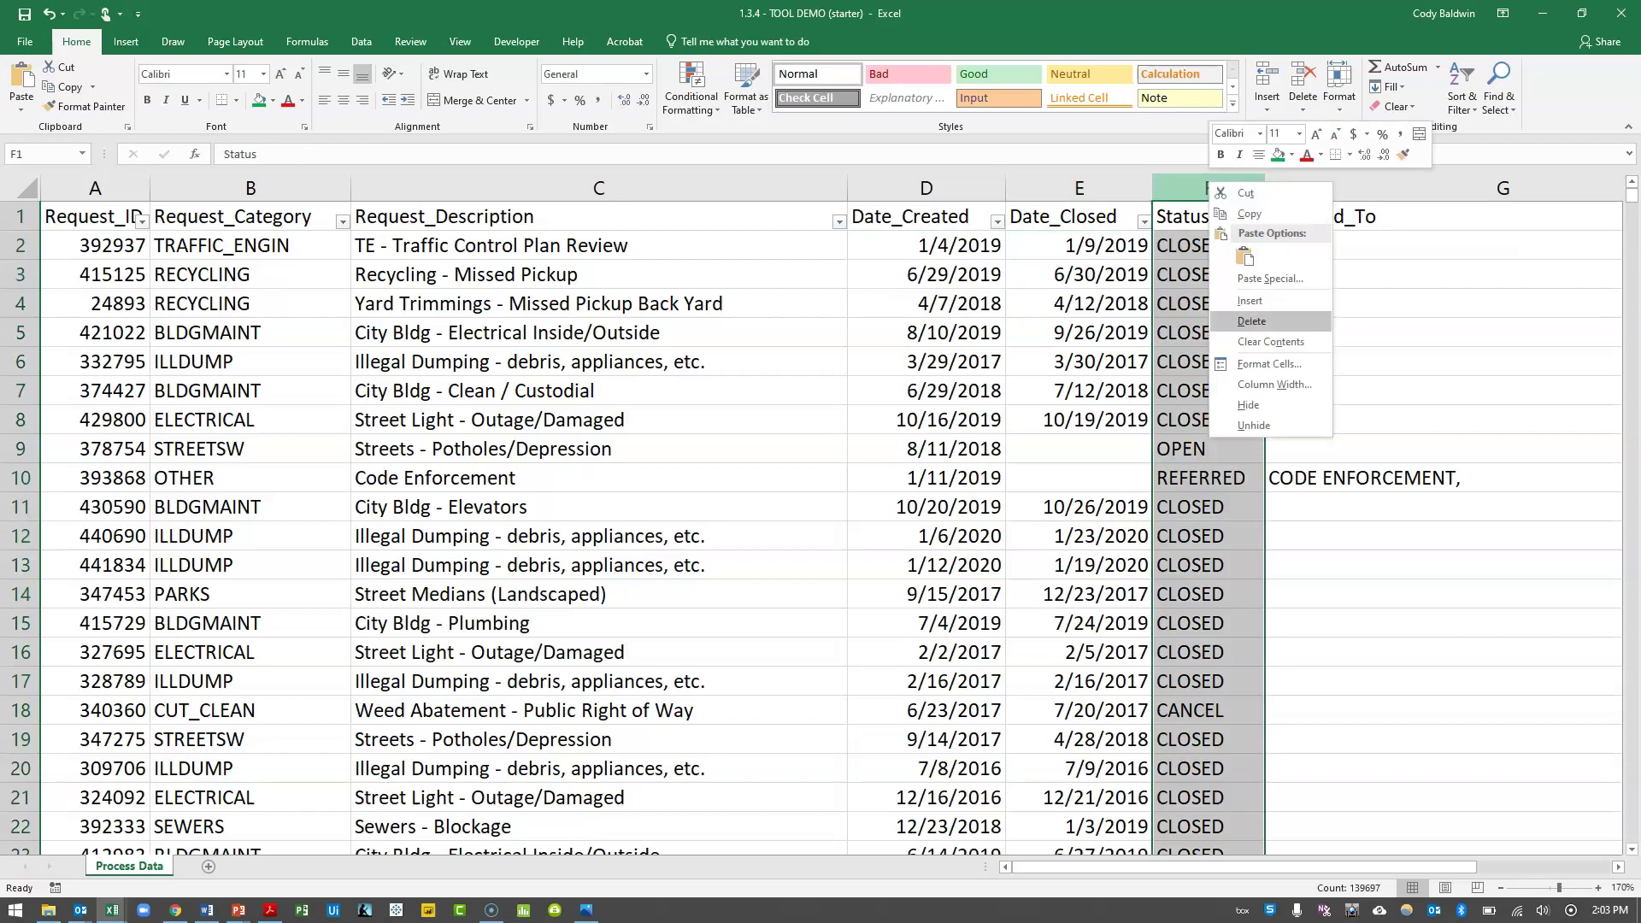
pyautogui.click(1249, 300)
pyautogui.moveTo(1299, 187); pyautogui.dragTo(1338, 187)
# Title the new blank column Process_Lead_Time in cell F1.
pyautogui.click(1236, 217)
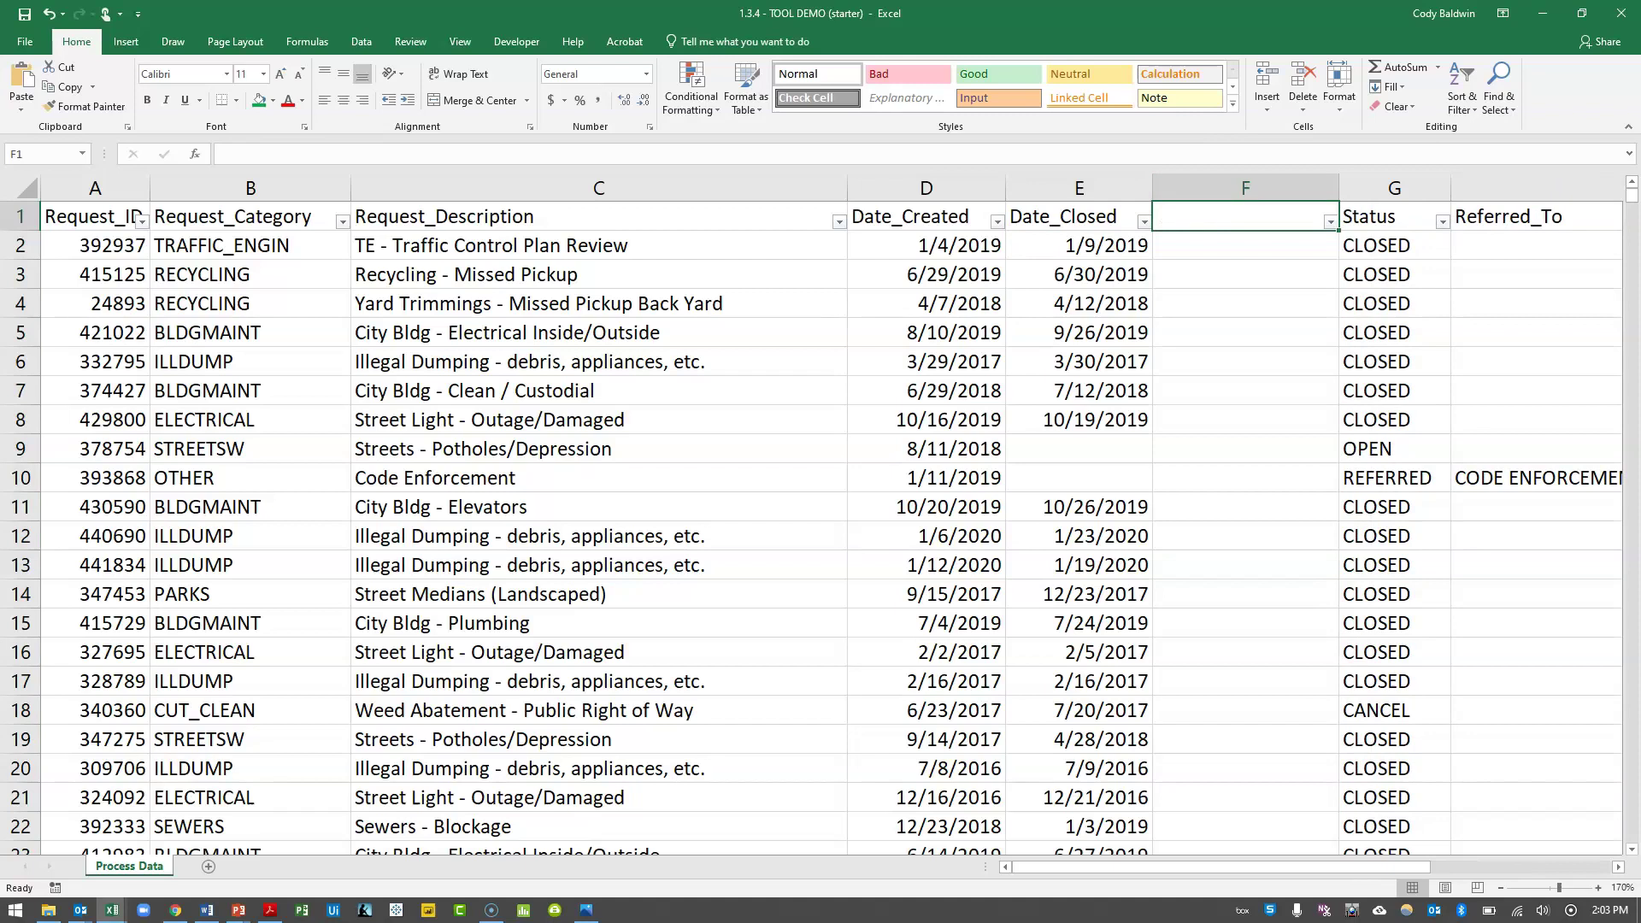
pyautogui.write('Process_')
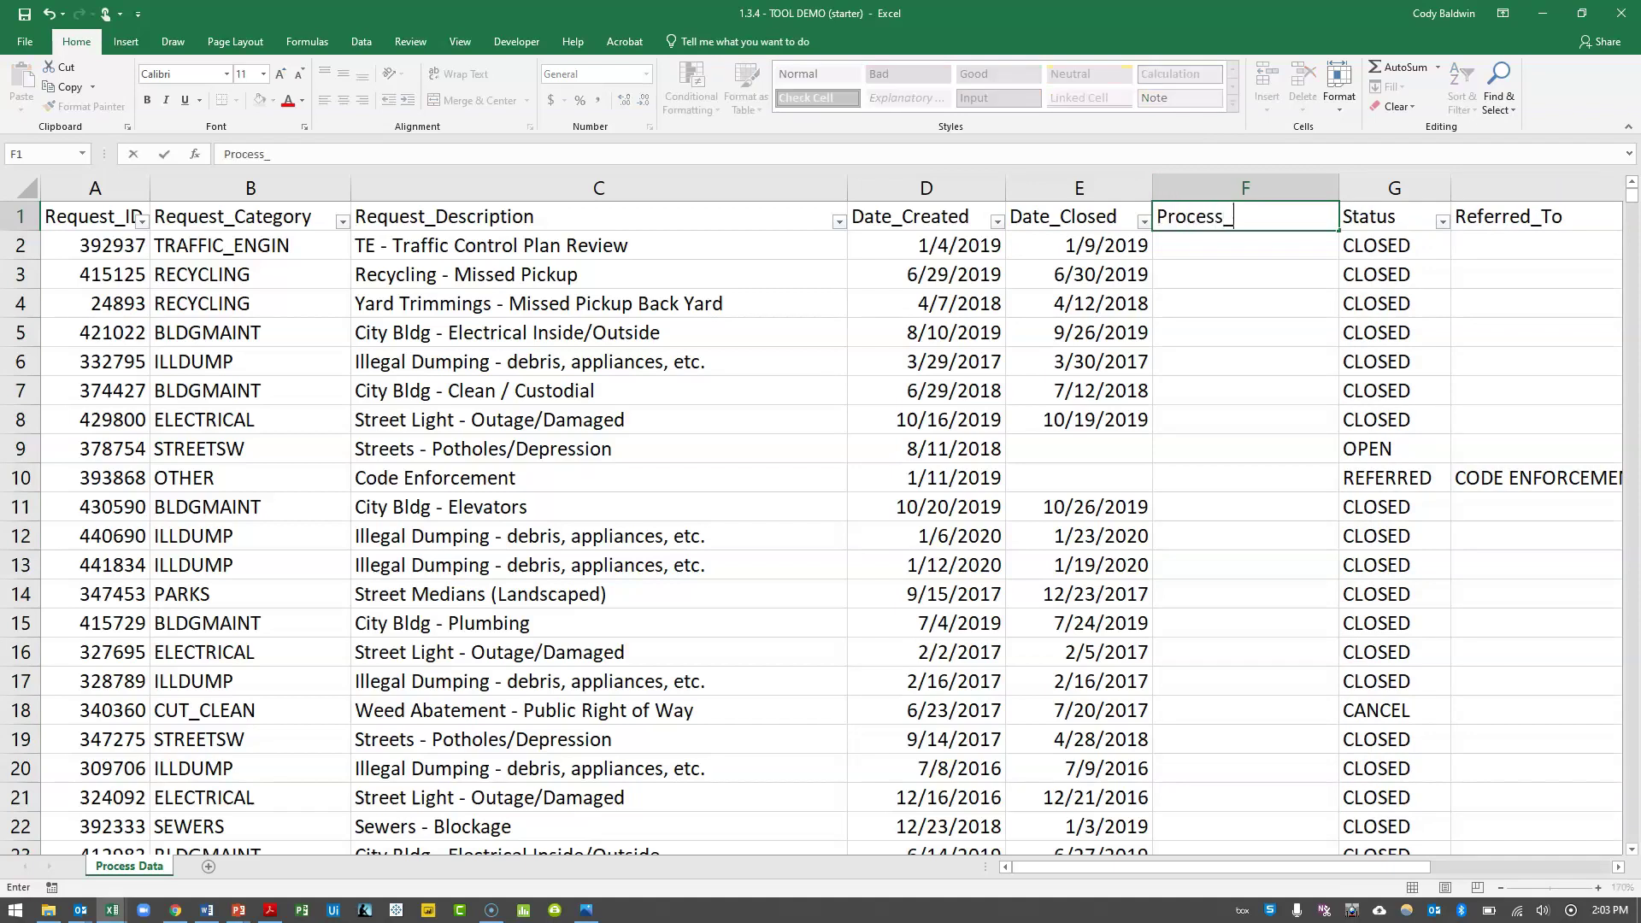
pyautogui.write('Lead_Time')
pyautogui.press('Return')
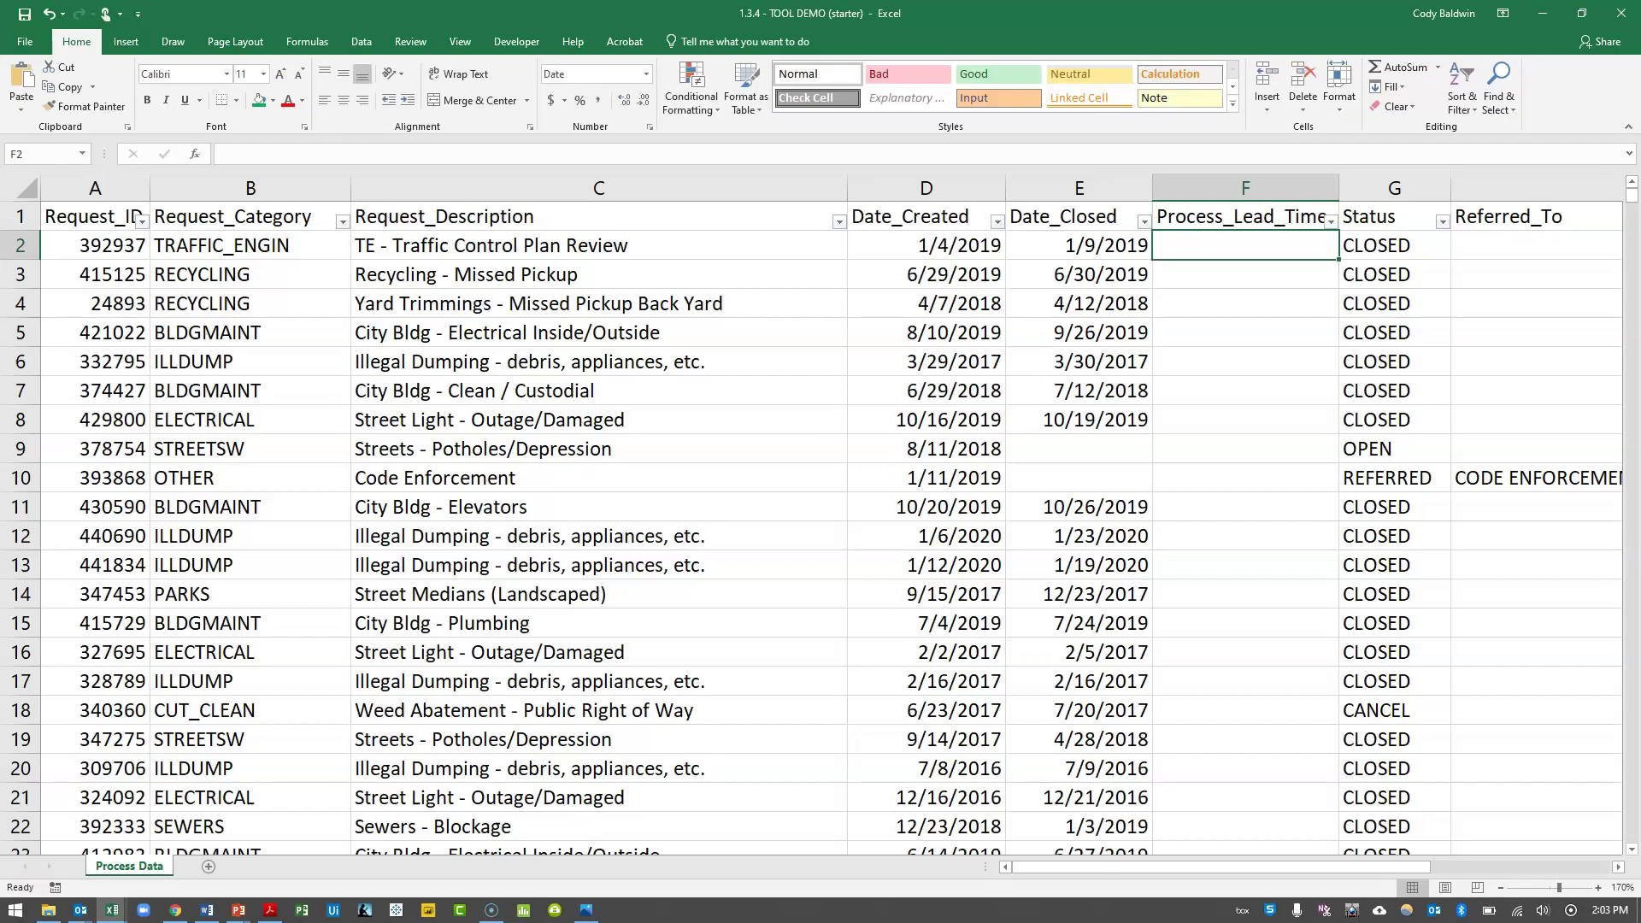
# Enter the formula =E2-D2 in cell F2 to subtract the creation date from the closing date.
pyautogui.write('==')
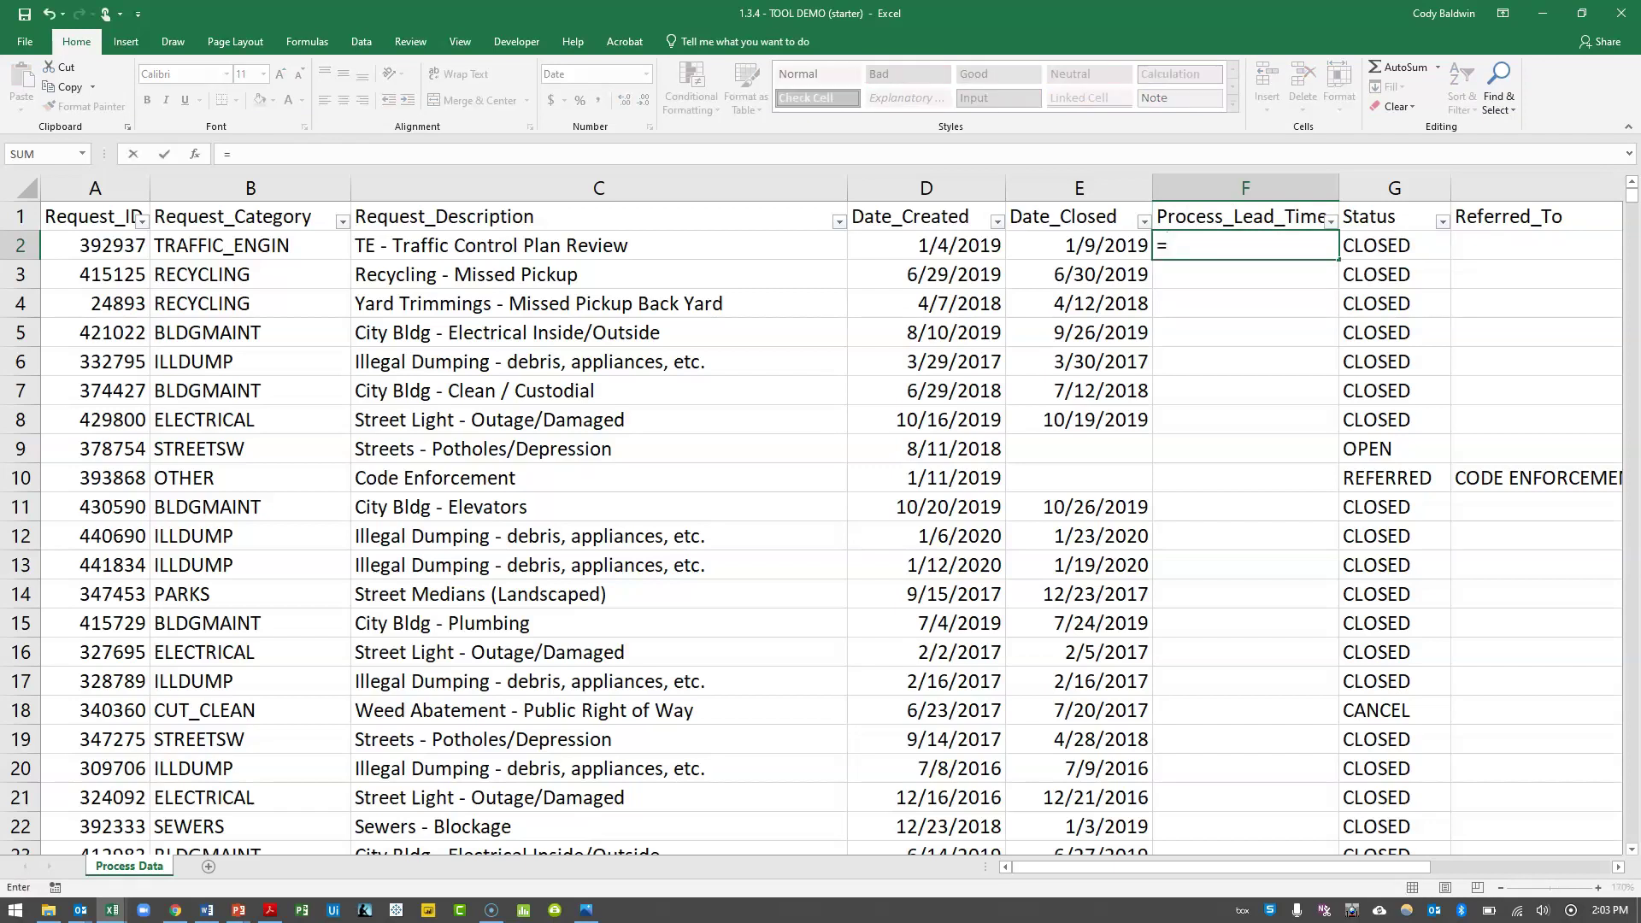
pyautogui.press('Left')
pyautogui.write('-')
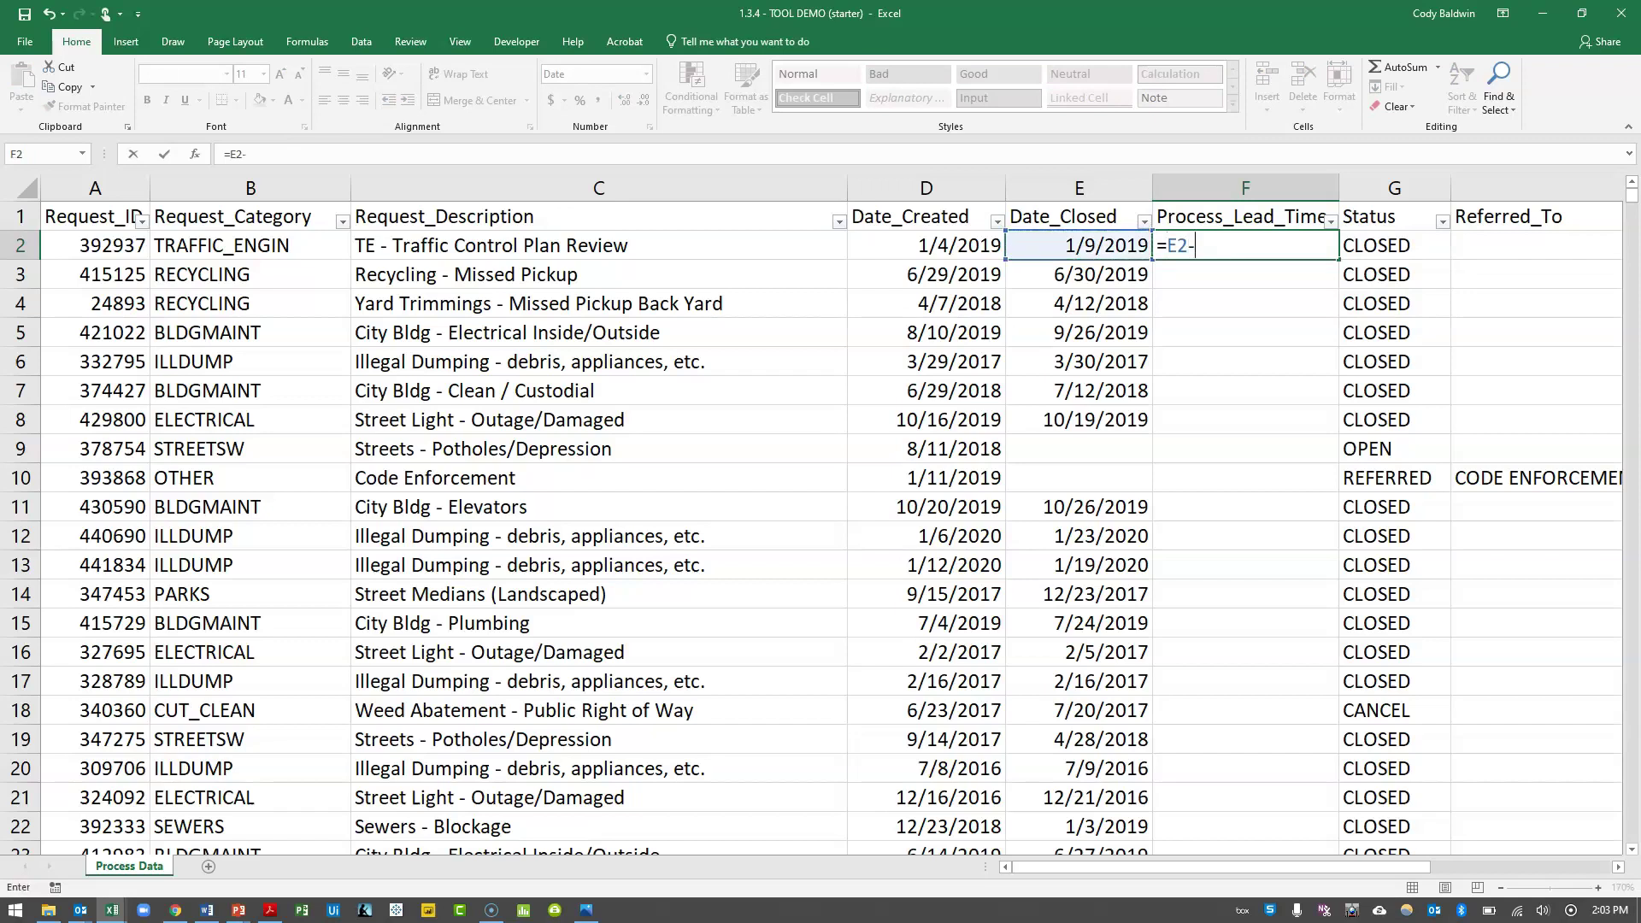
pyautogui.press('Left')
pyautogui.press('Left')
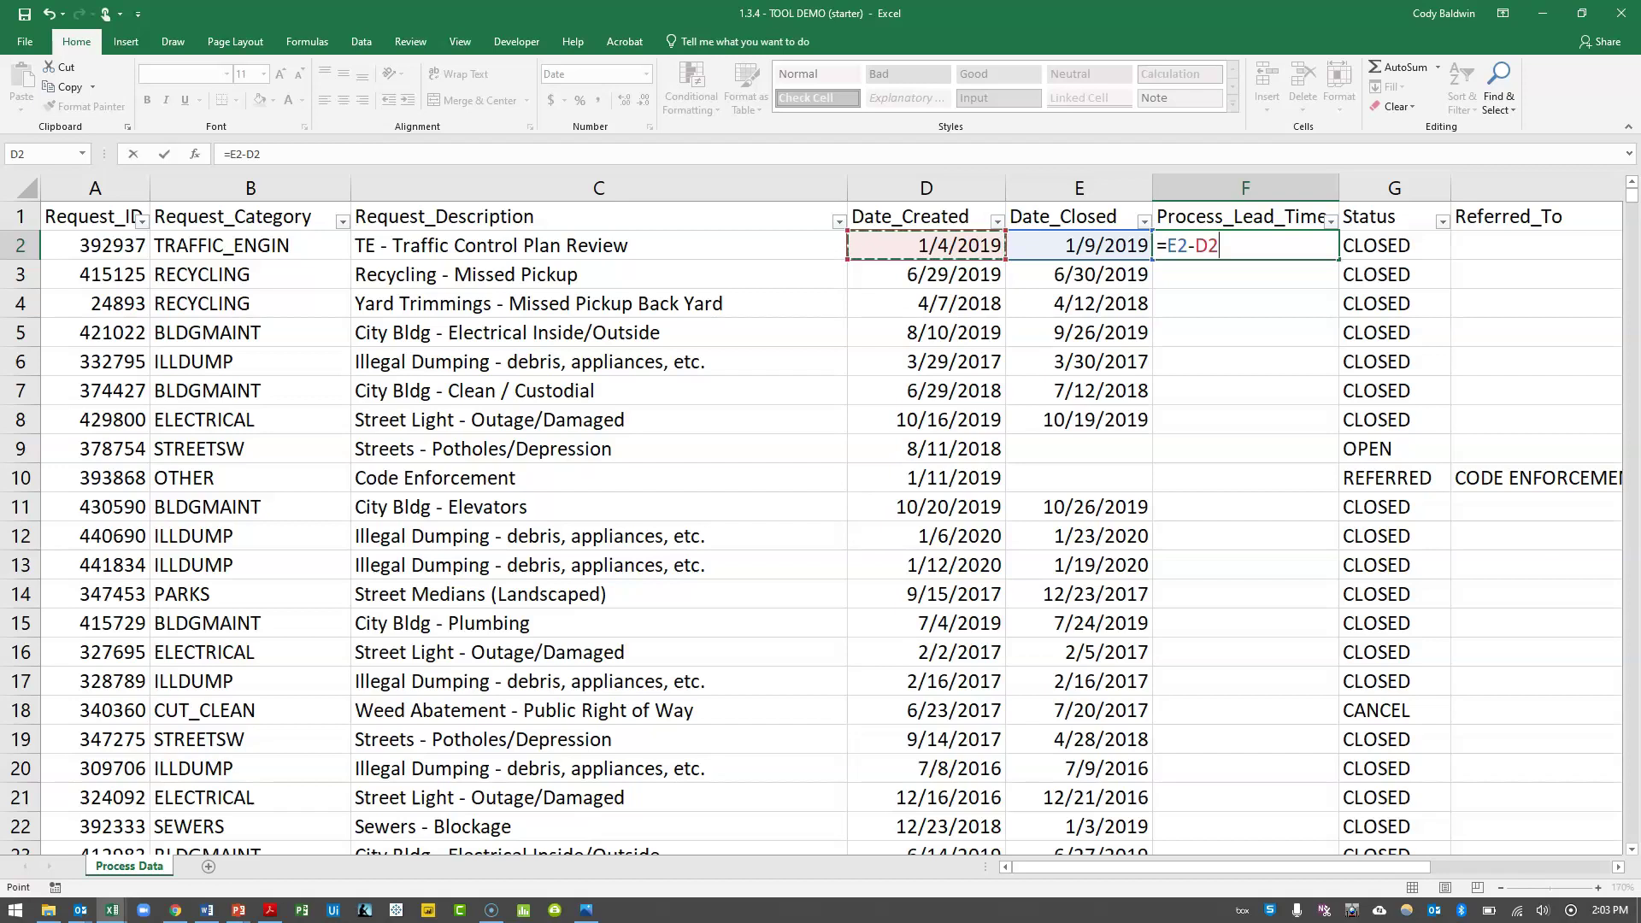
pyautogui.press('Return')
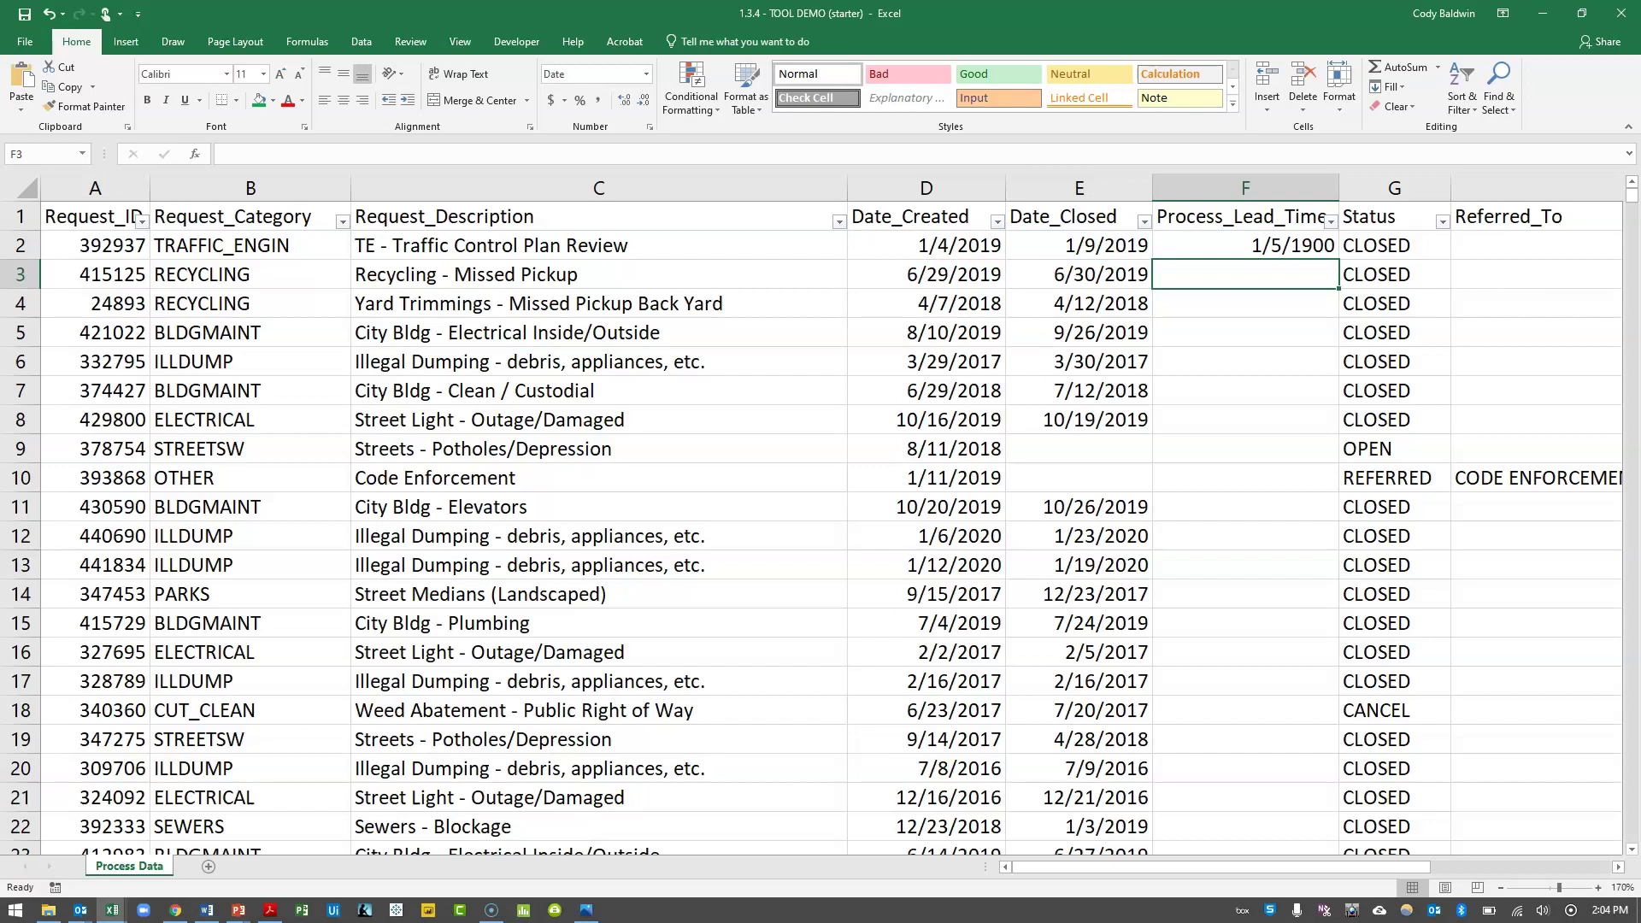
# Format cell F2 as Number and fill its formula down the Process_Lead_Time column.
pyautogui.click(1245, 245)
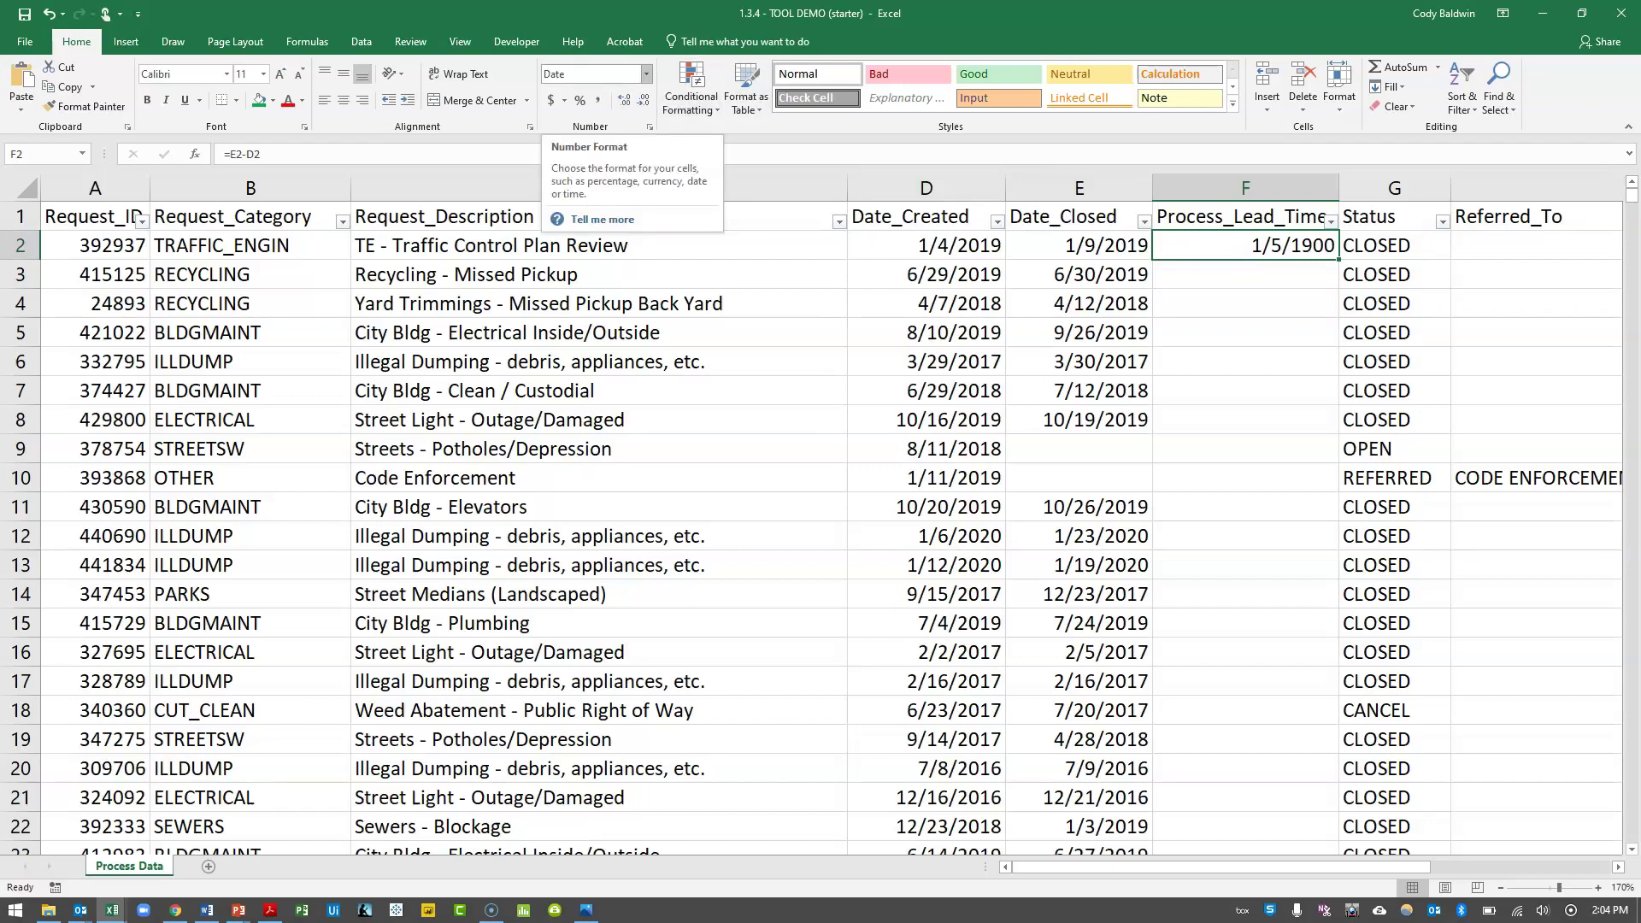
pyautogui.click(647, 74)
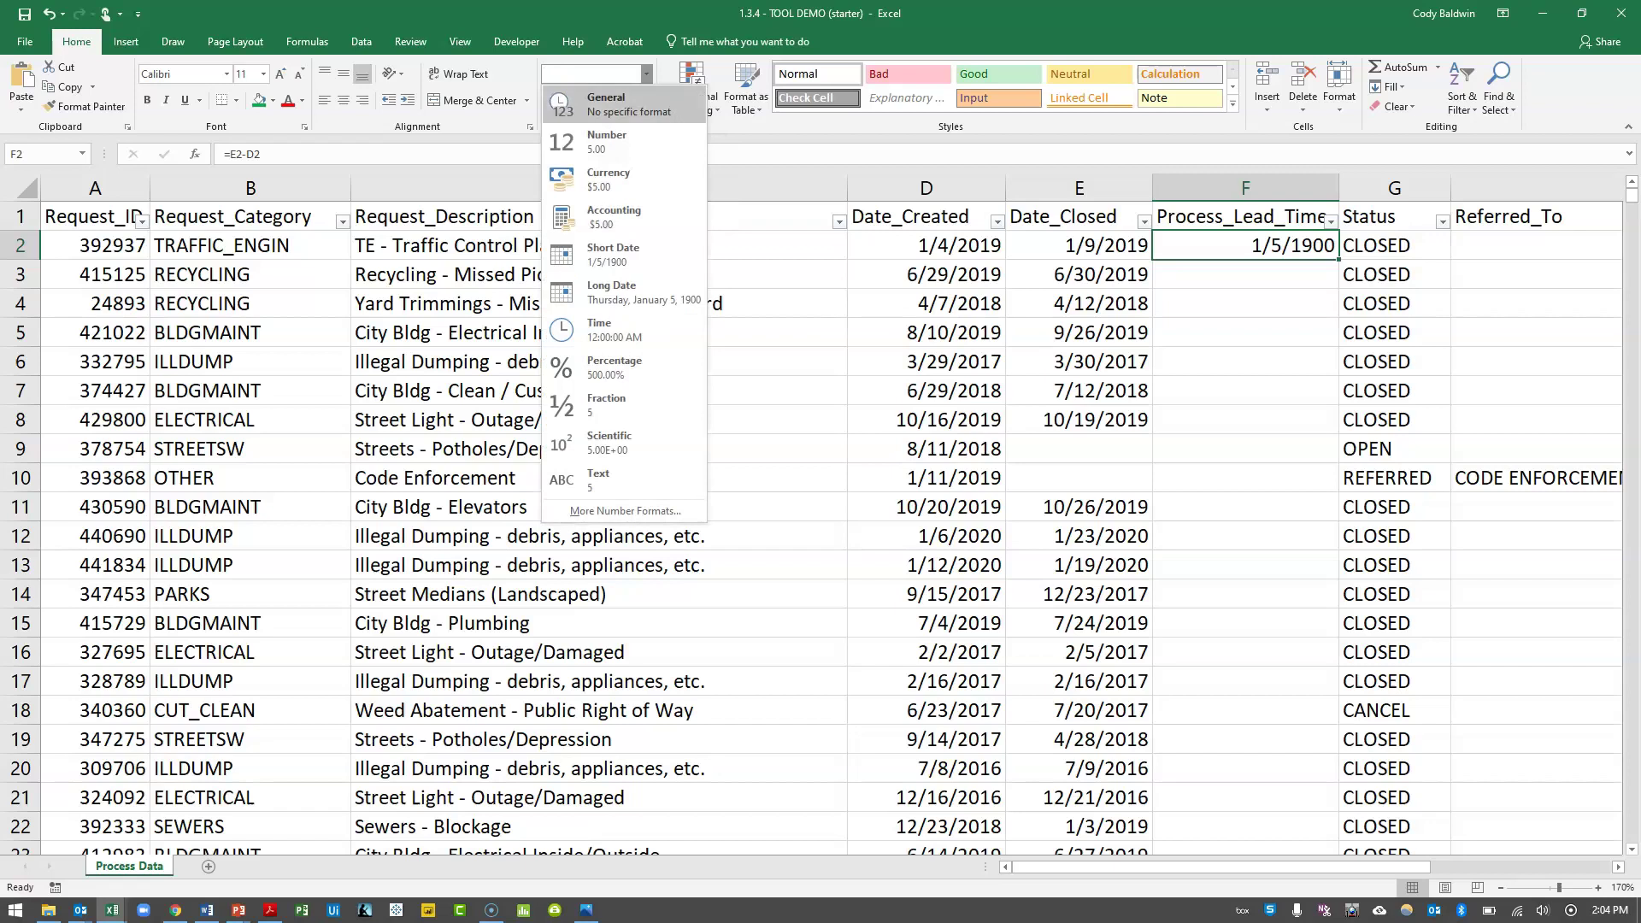
pyautogui.click(624, 141)
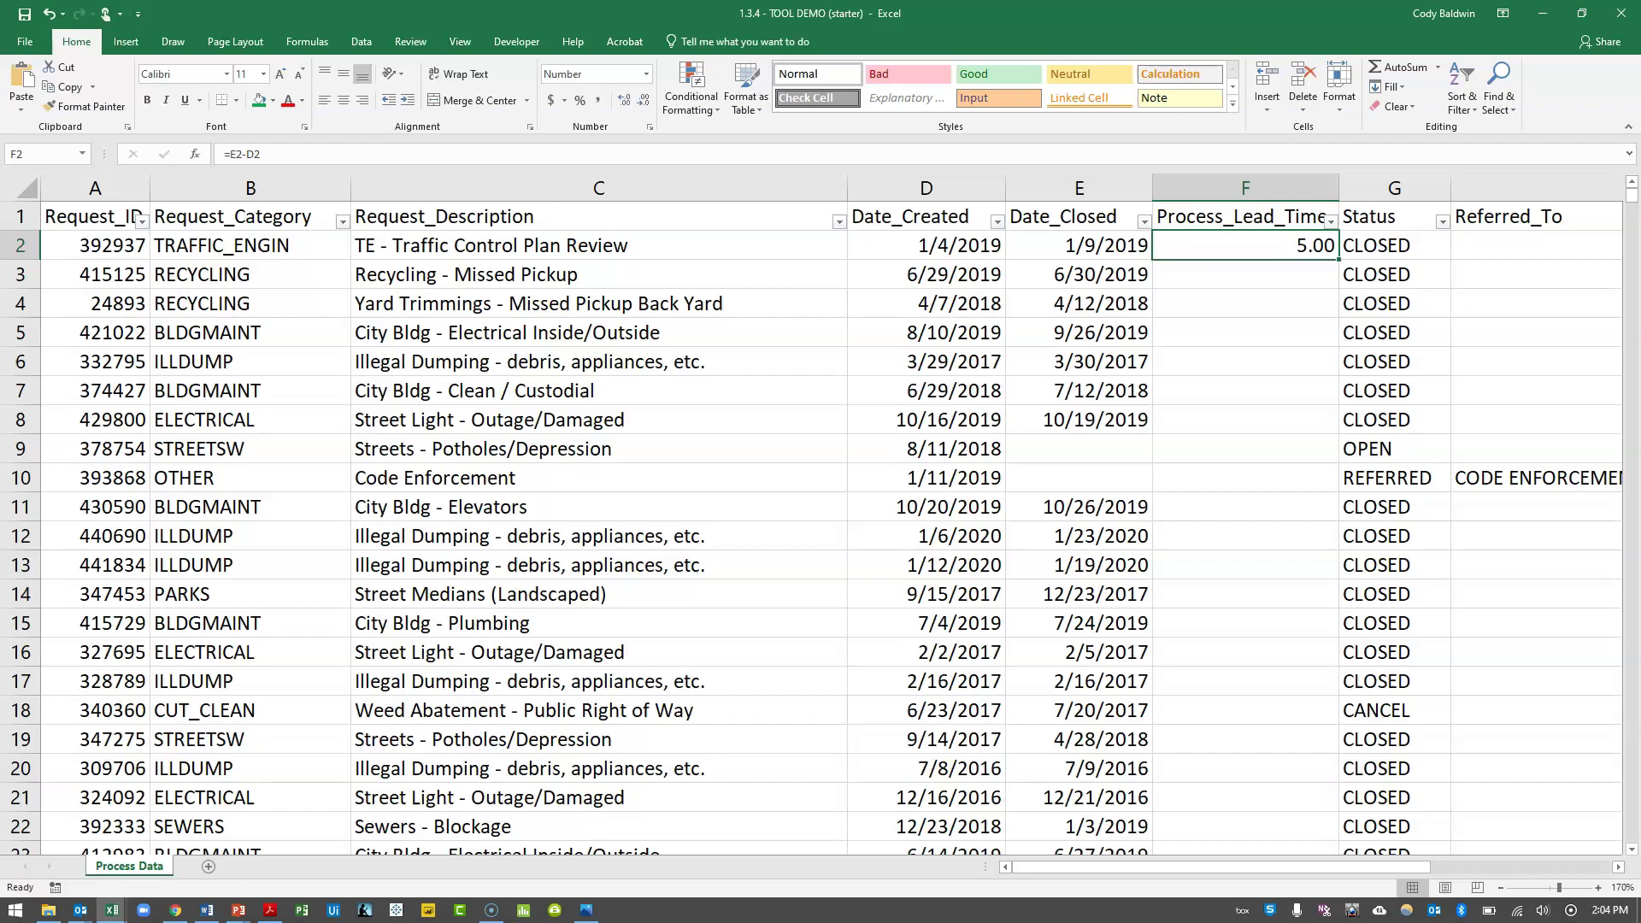
pyautogui.doubleClick(1339, 260)
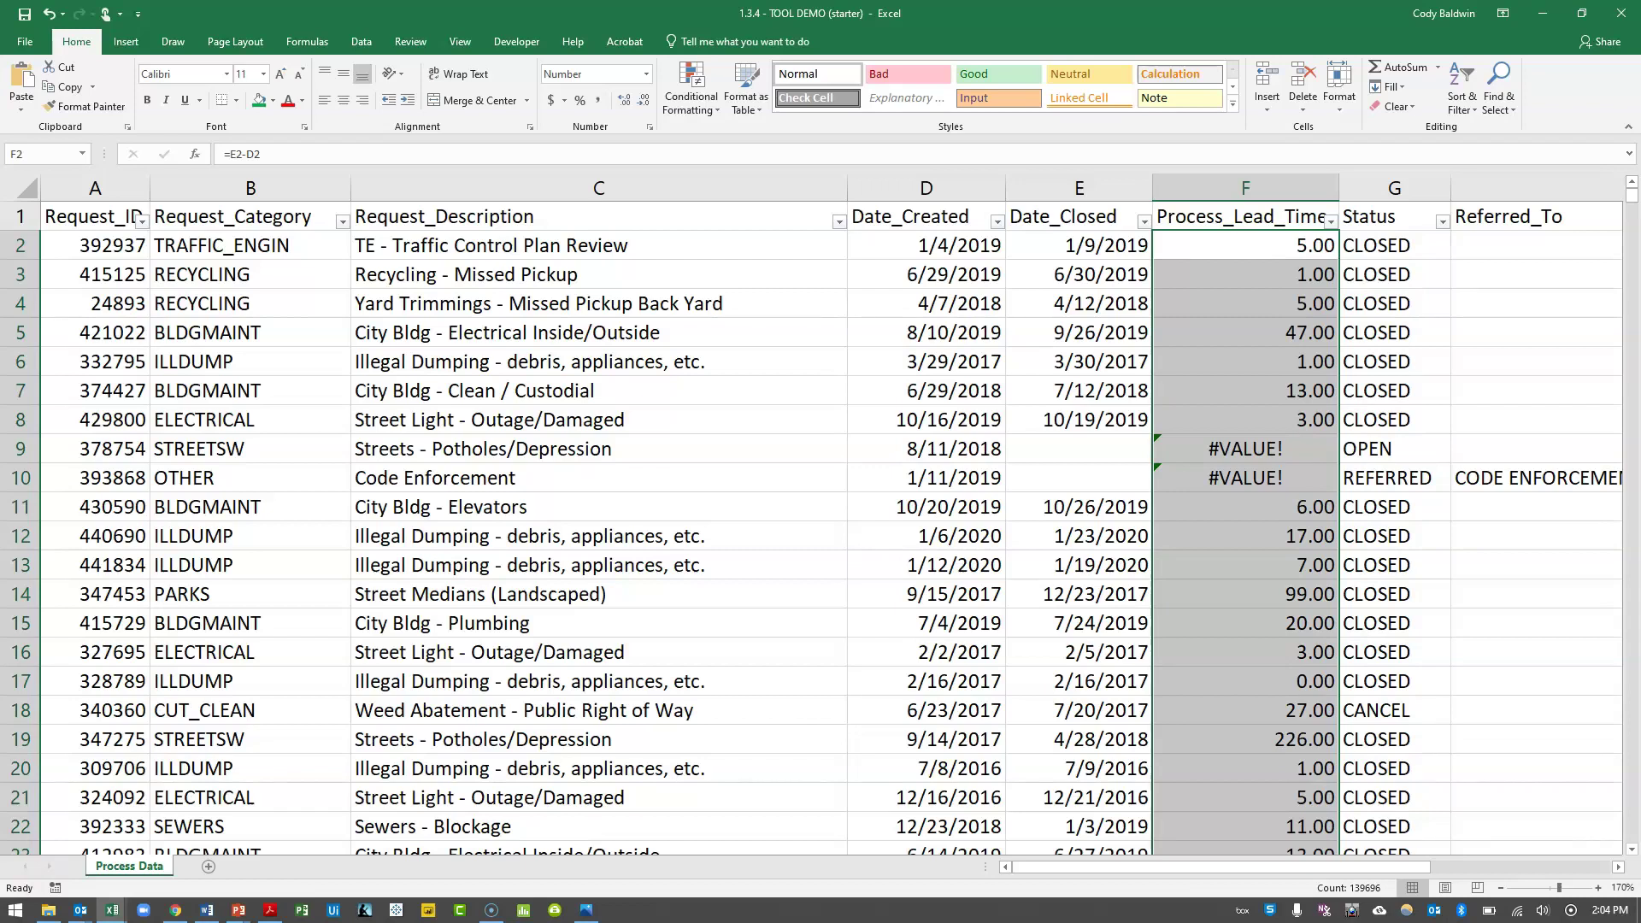
# Change the F2 formula to =IFERROR(E2-D2,"") and fill it down the whole Process_Lead_Time column.
pyautogui.click(1245, 449)
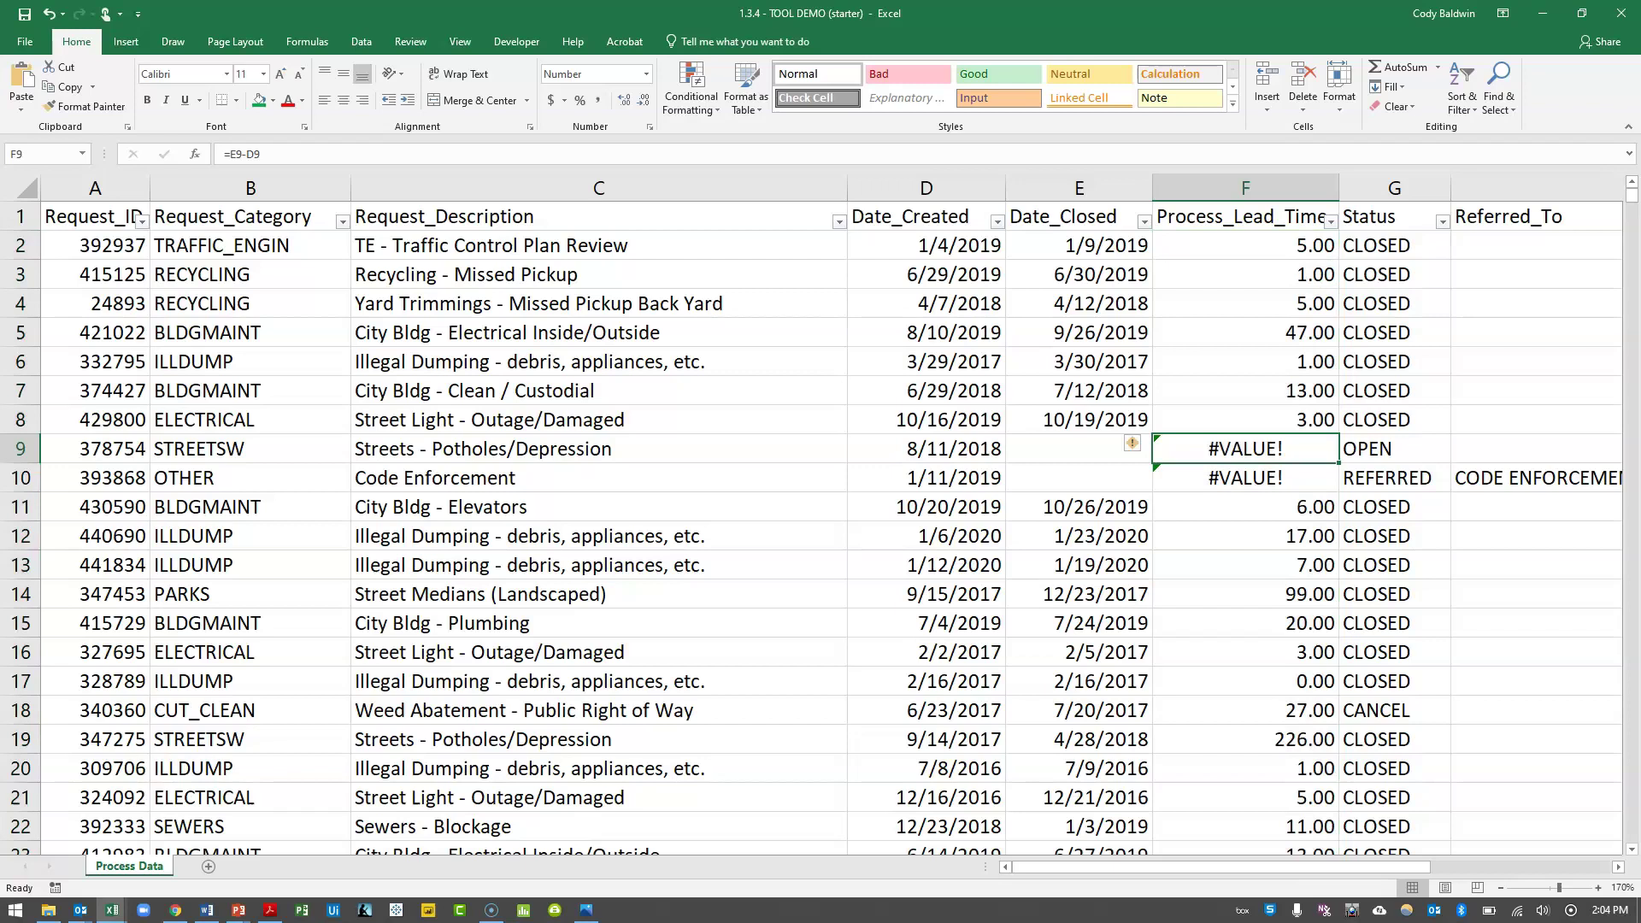
pyautogui.click(1079, 449)
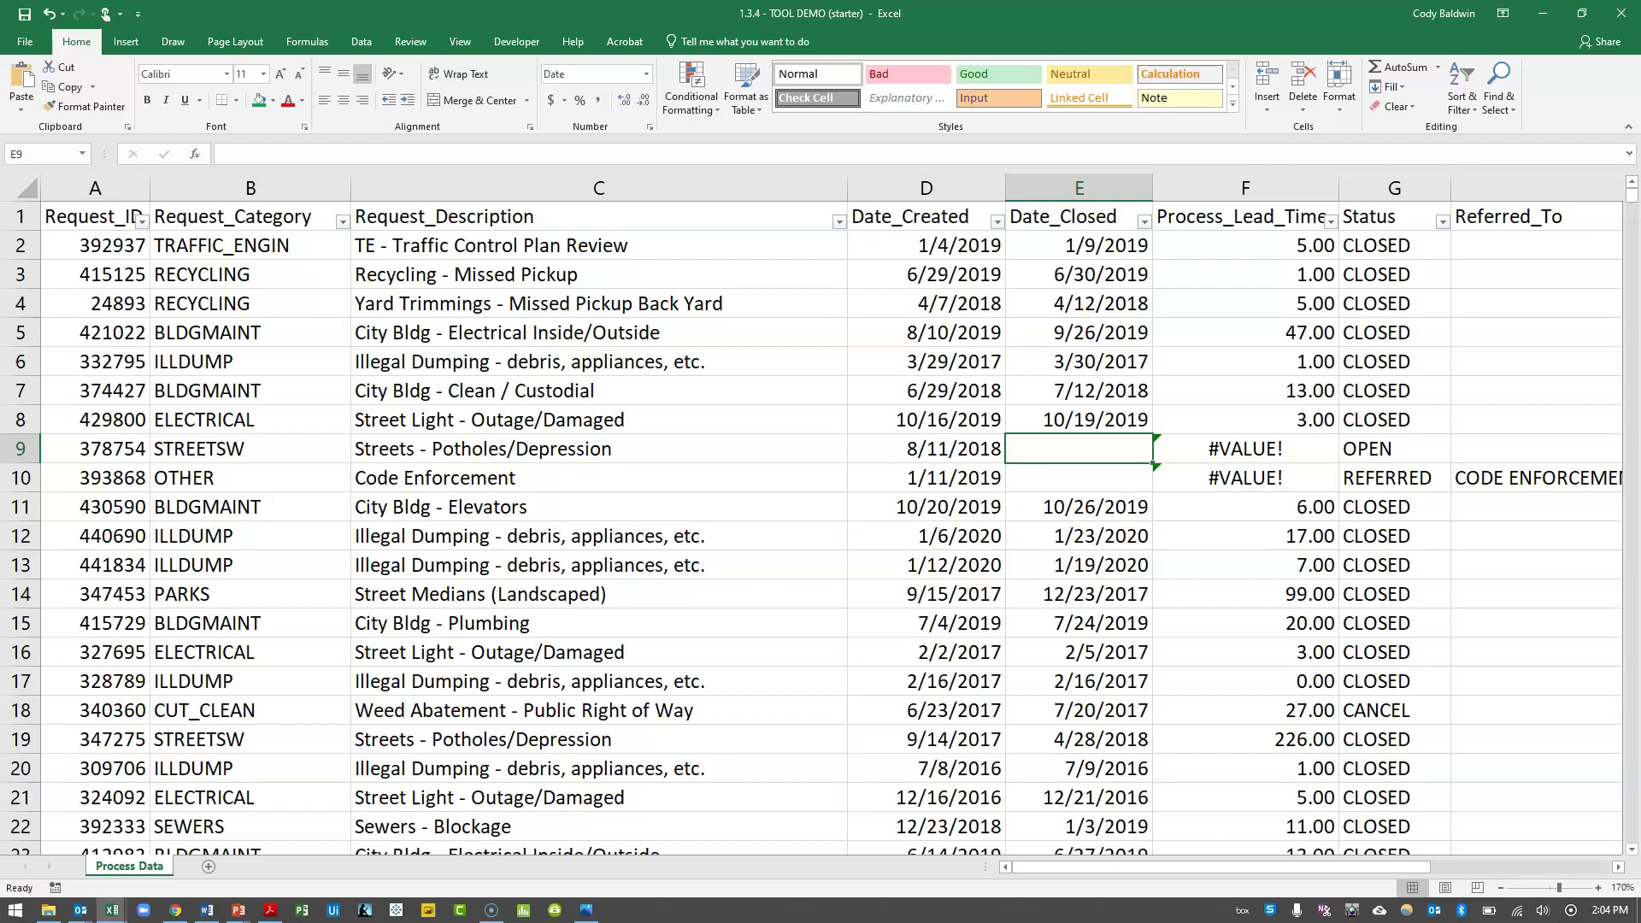
pyautogui.click(1245, 245)
pyautogui.press('F2')
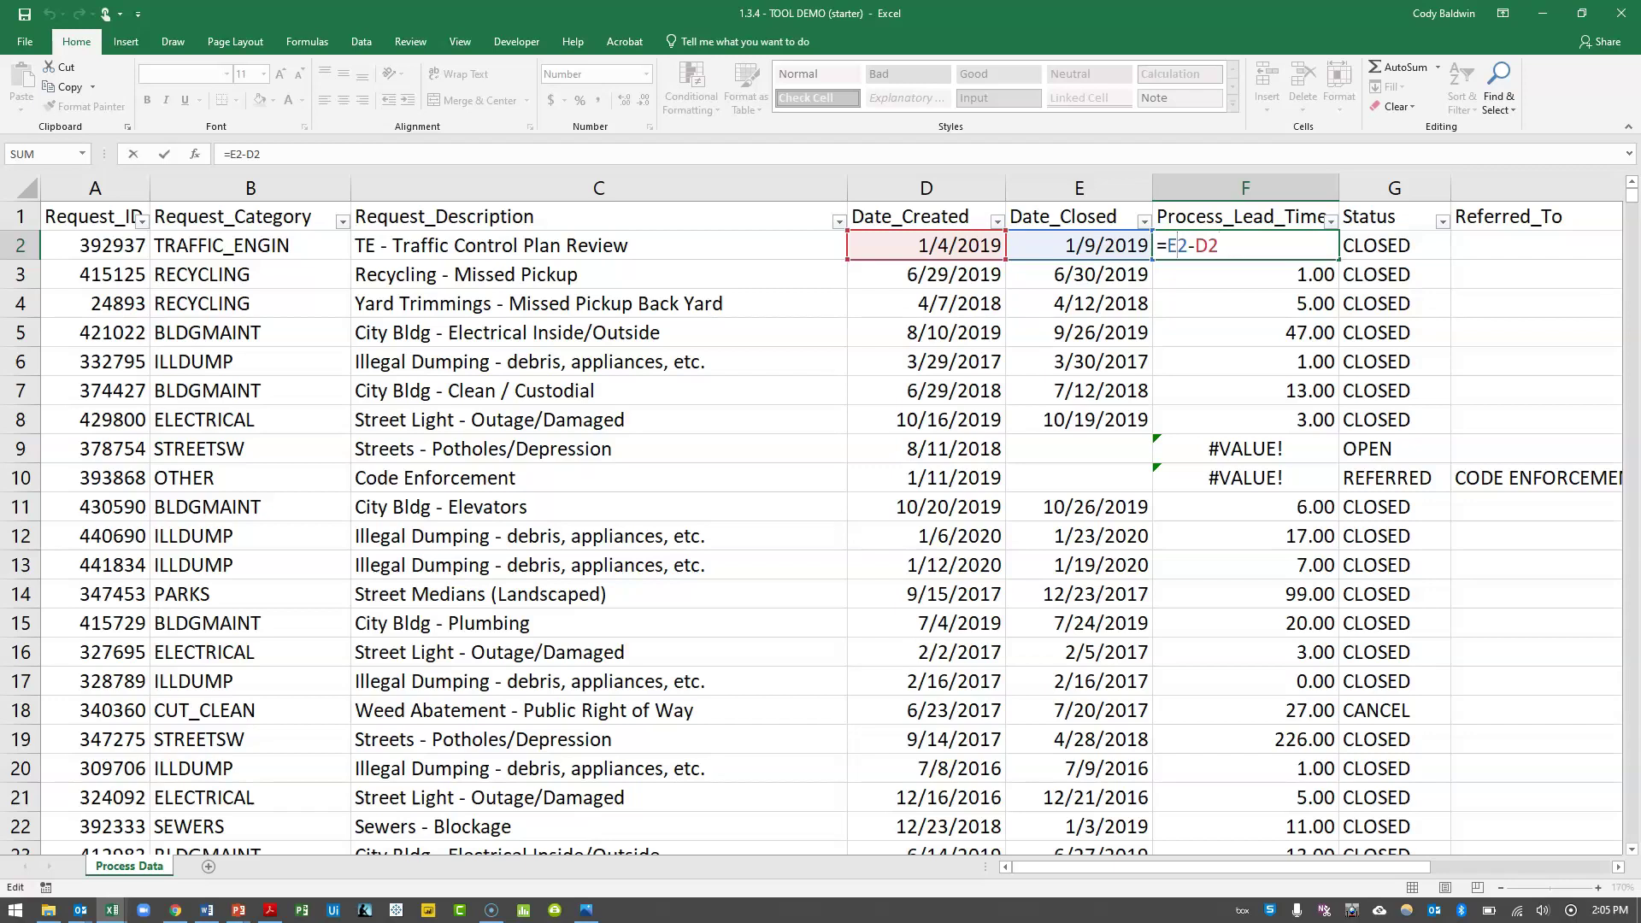
pyautogui.write('iferror(')
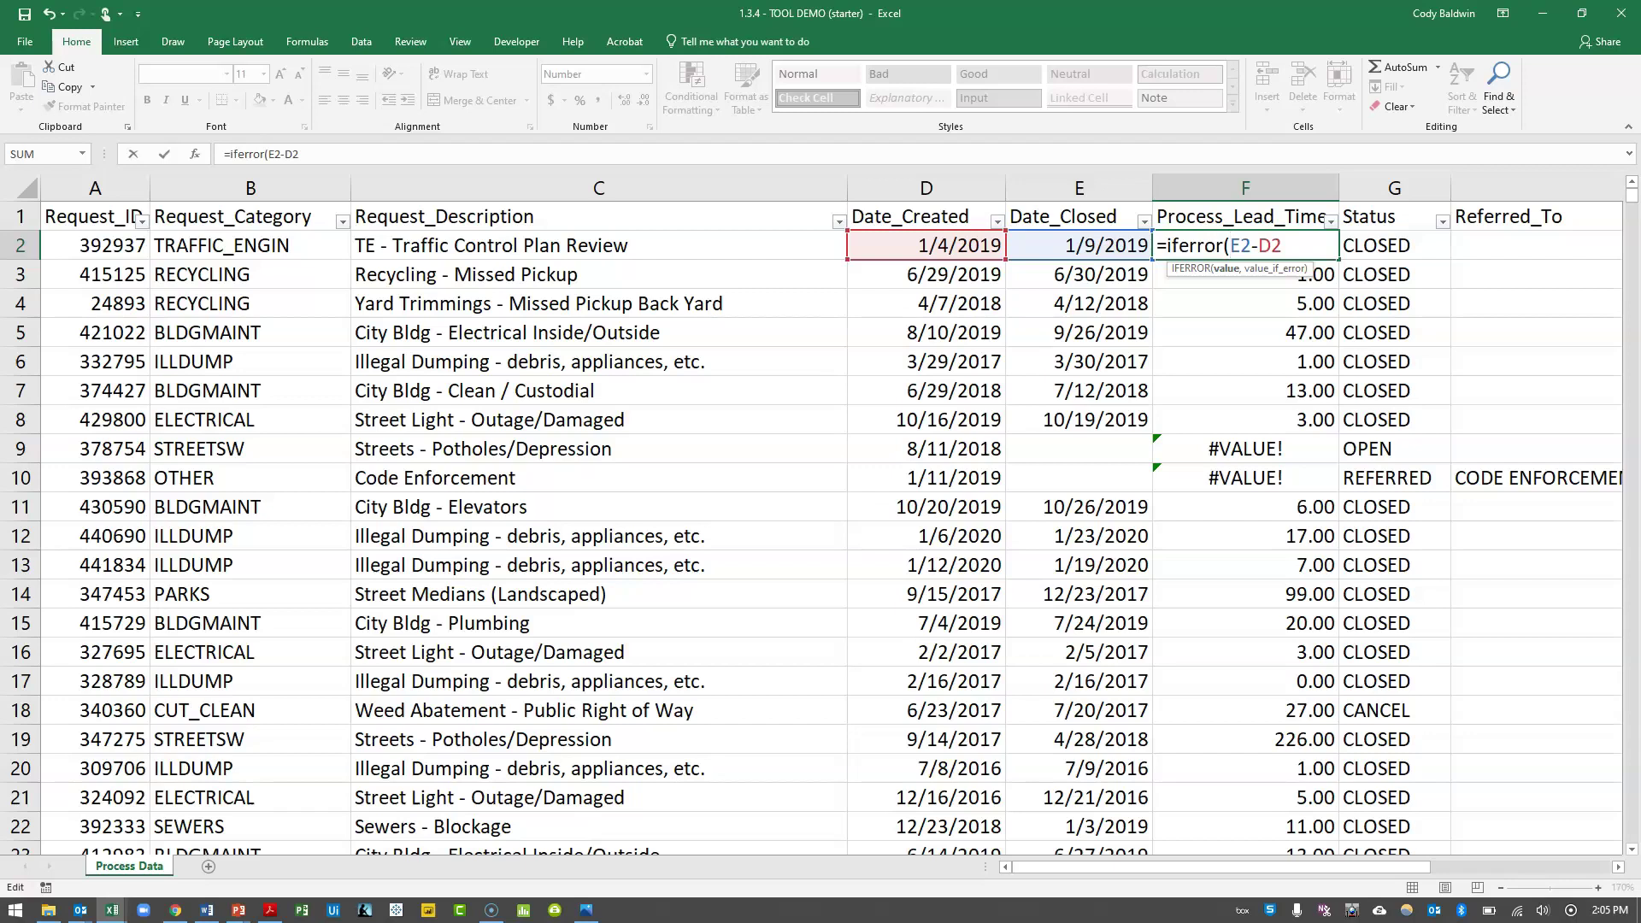
pyautogui.write(',"")')
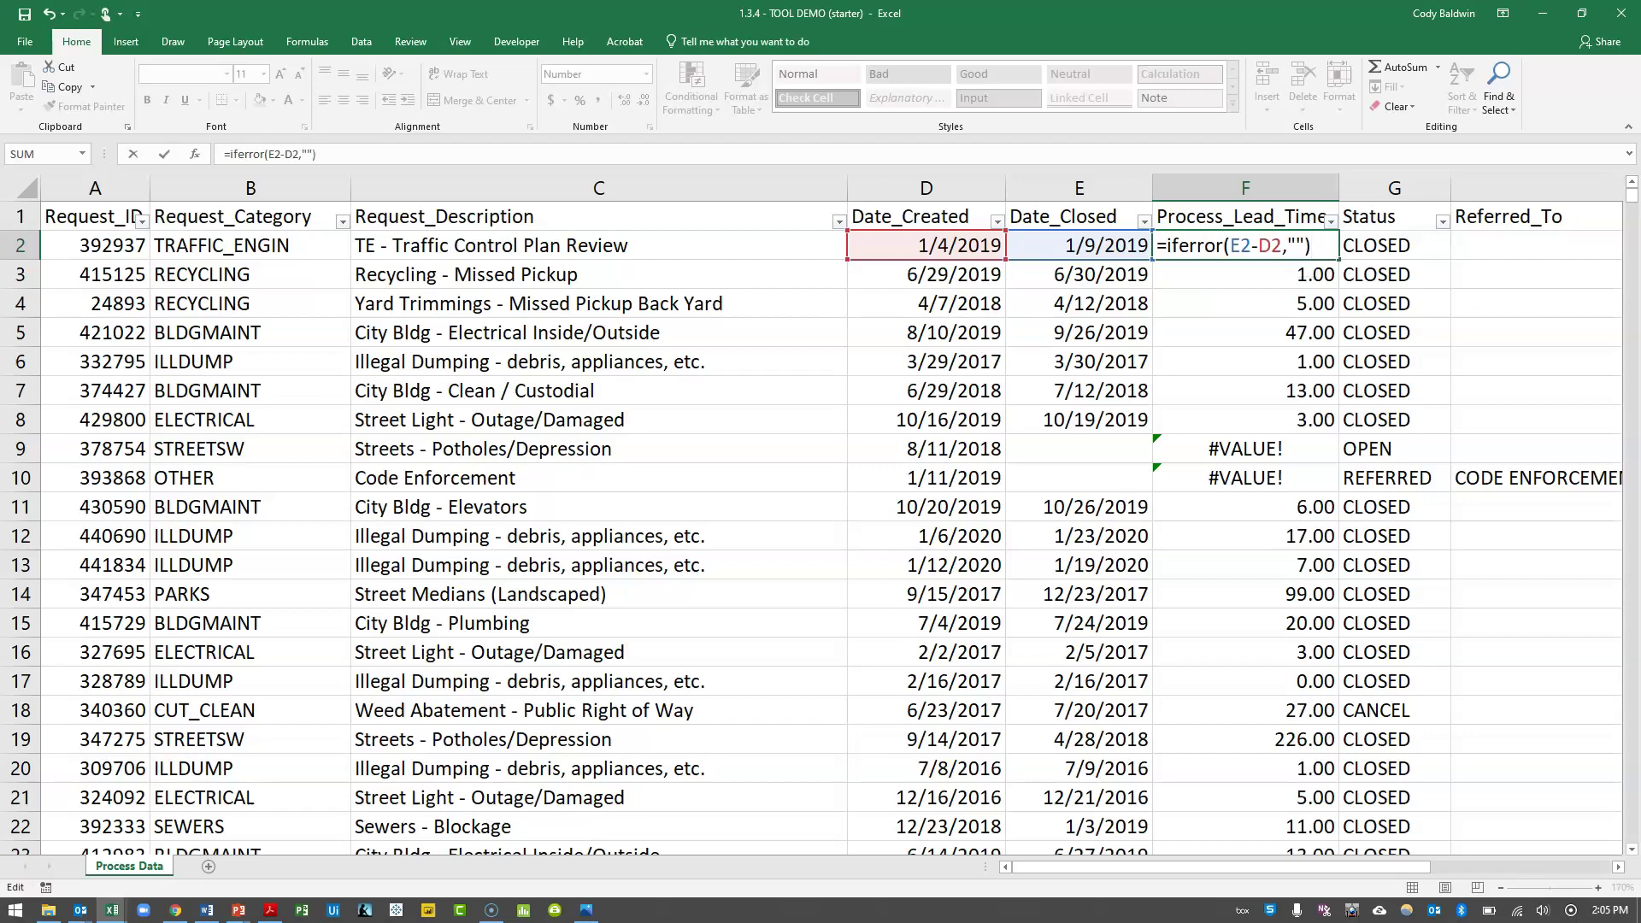
pyautogui.press('Return')
pyautogui.press('Up')
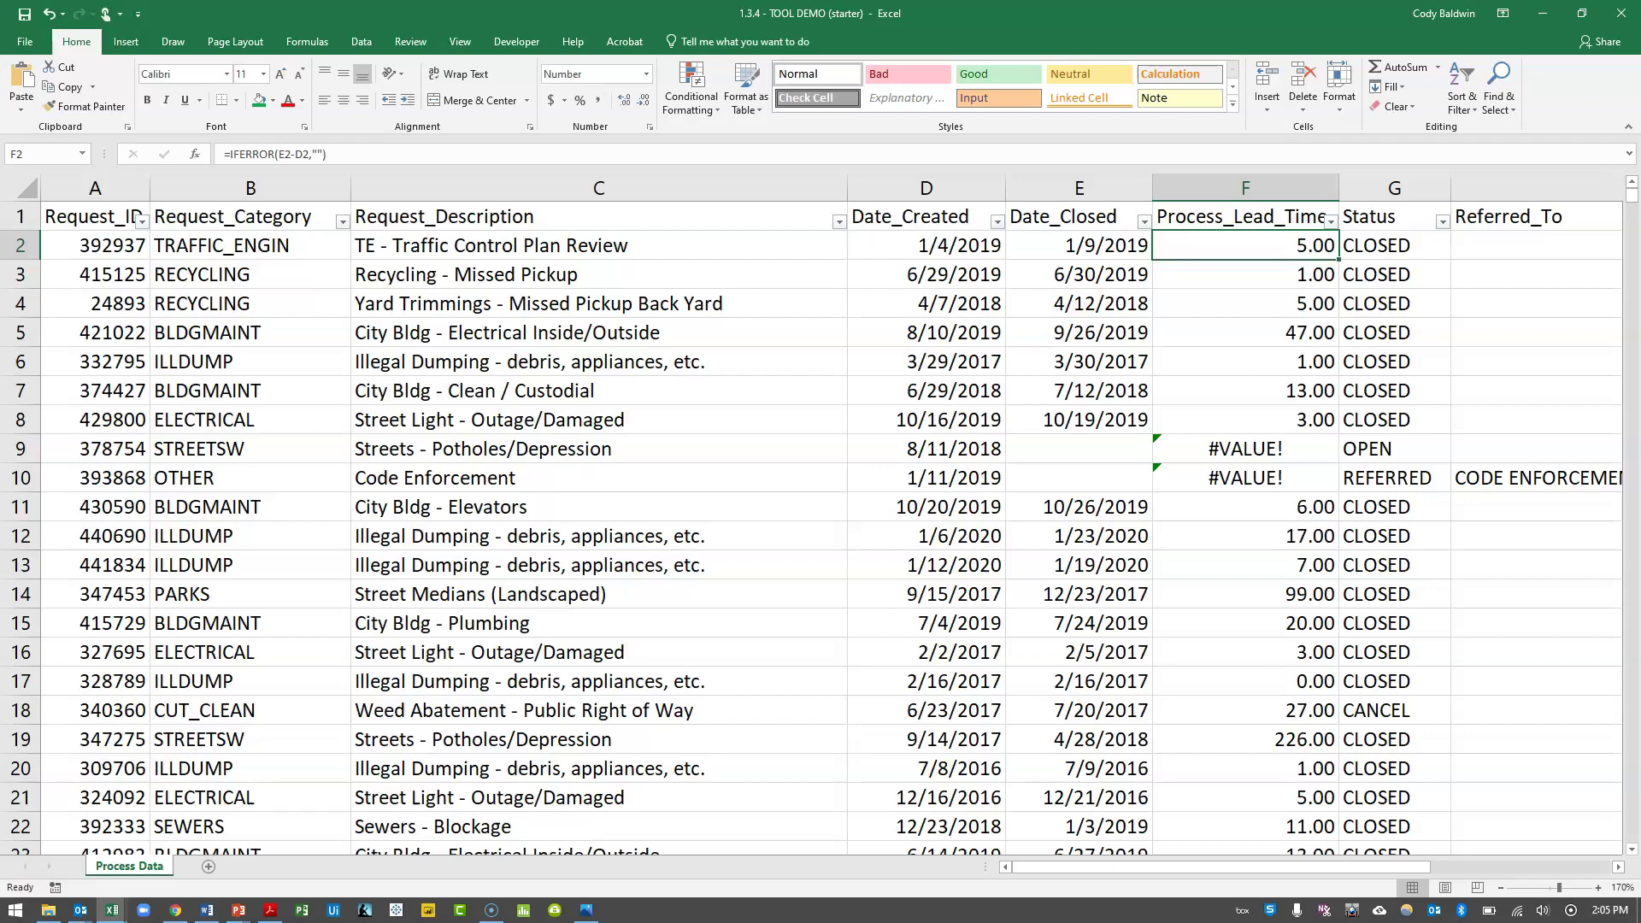
pyautogui.hotkey('ctrl', 'shift', 'Down')
pyautogui.hotkey('ctrl', 'd')
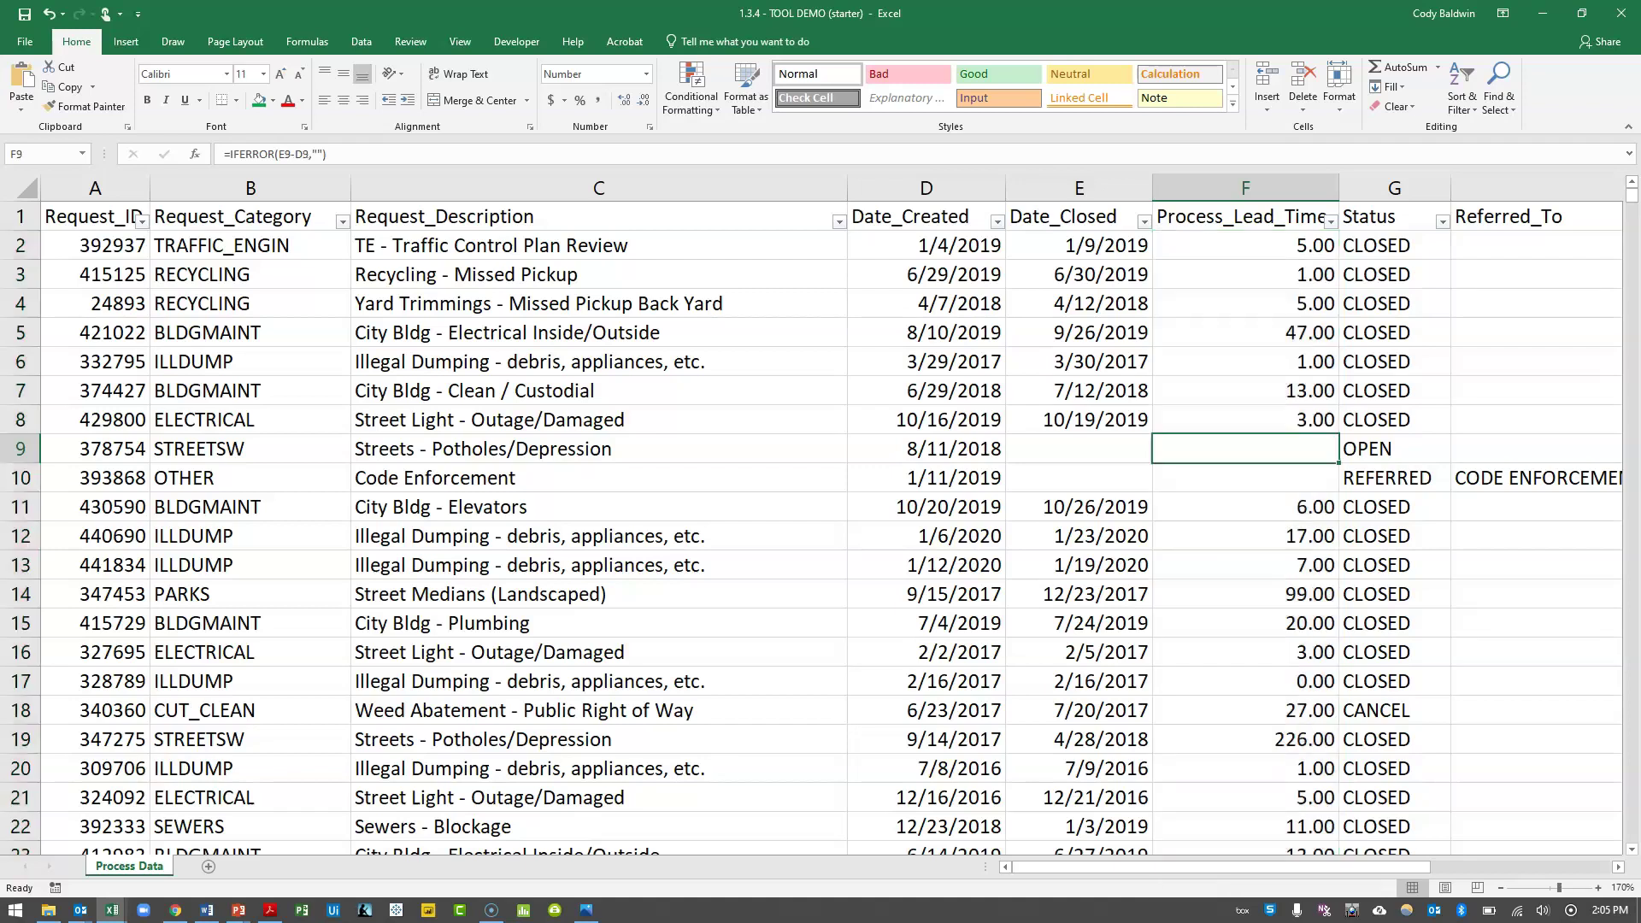
# Create a PivotTable on a new worksheet from the full Process Data range.
pyautogui.click(598, 361)
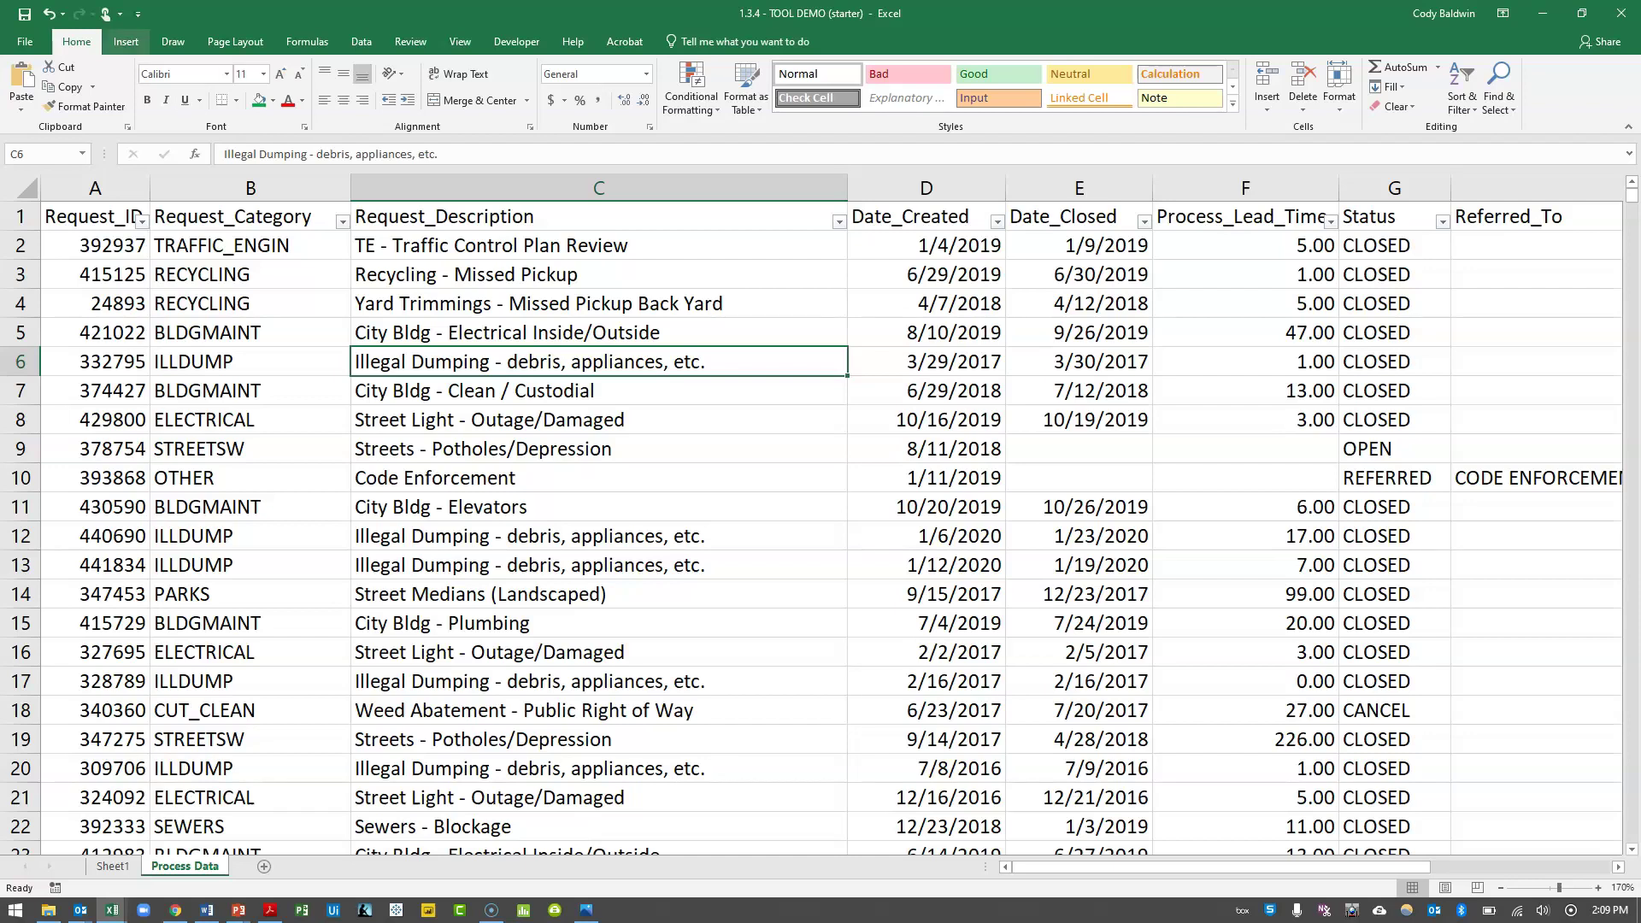
pyautogui.click(126, 41)
pyautogui.click(28, 86)
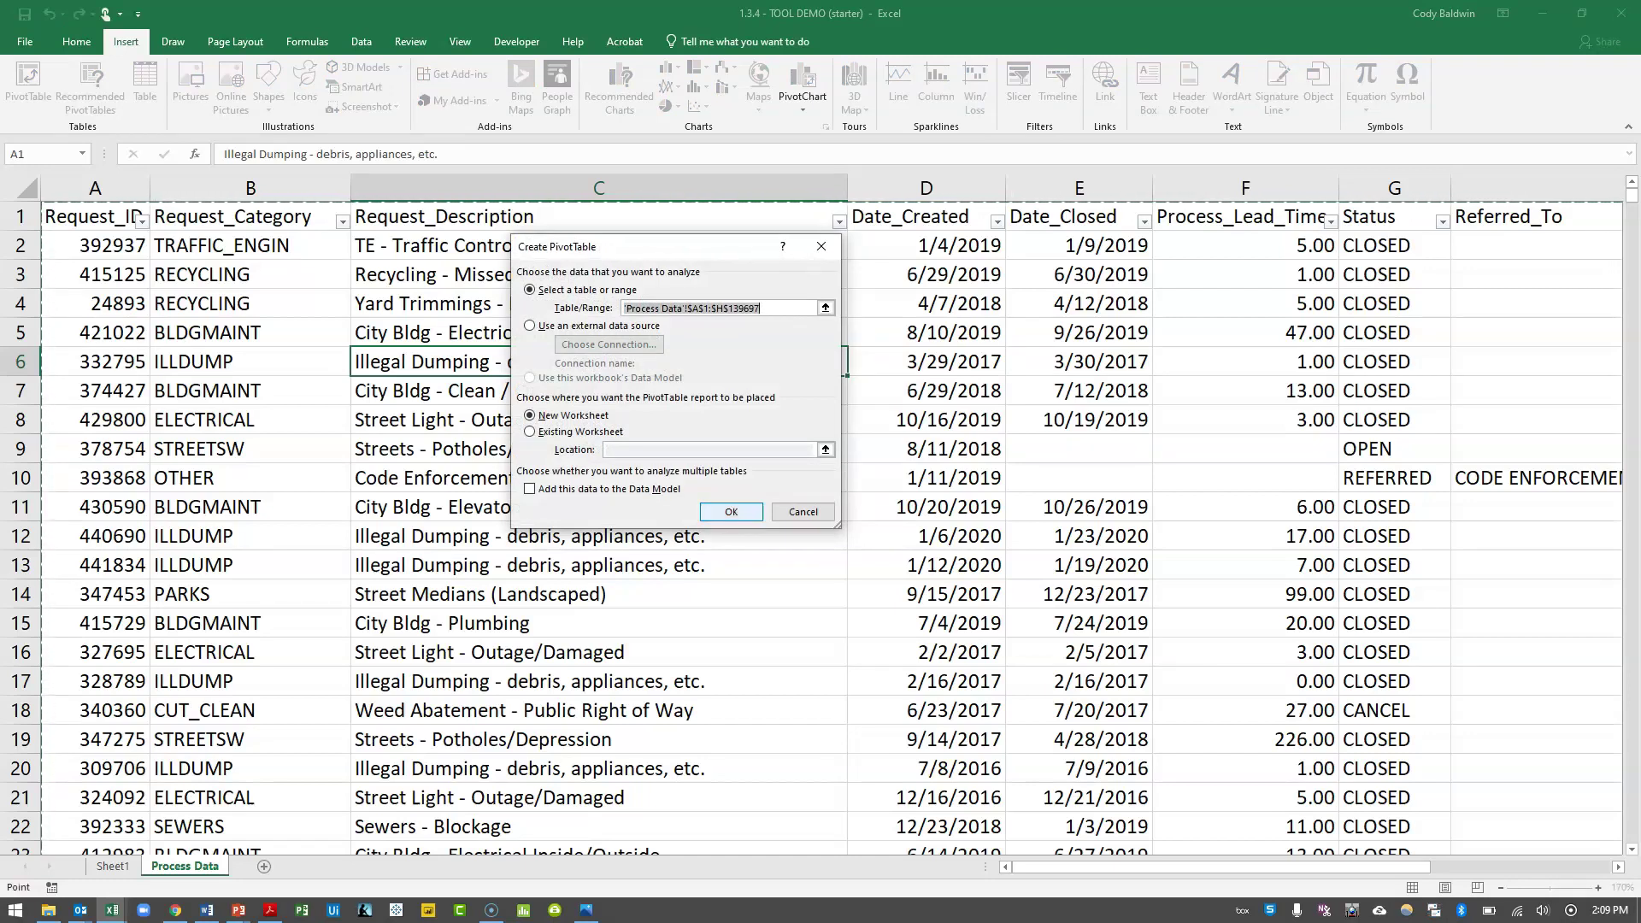
pyautogui.click(731, 511)
pyautogui.keyDown('ctrl'); pyautogui.scroll(9, 700, 515); pyautogui.keyUp('ctrl')
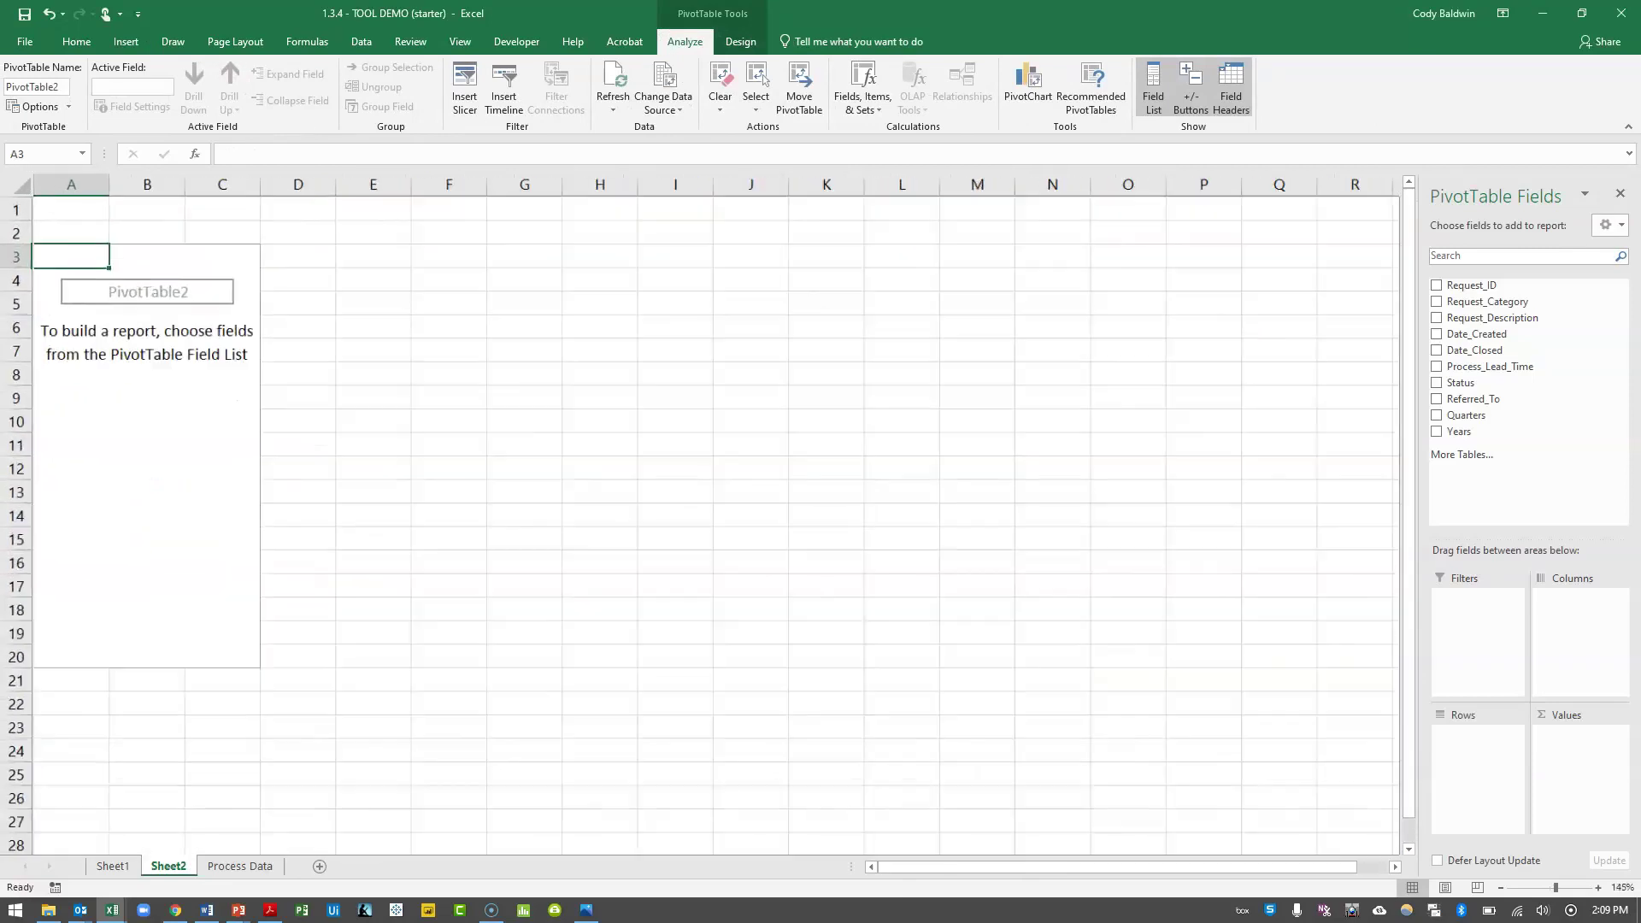
pyautogui.scroll(1, 700, 515)
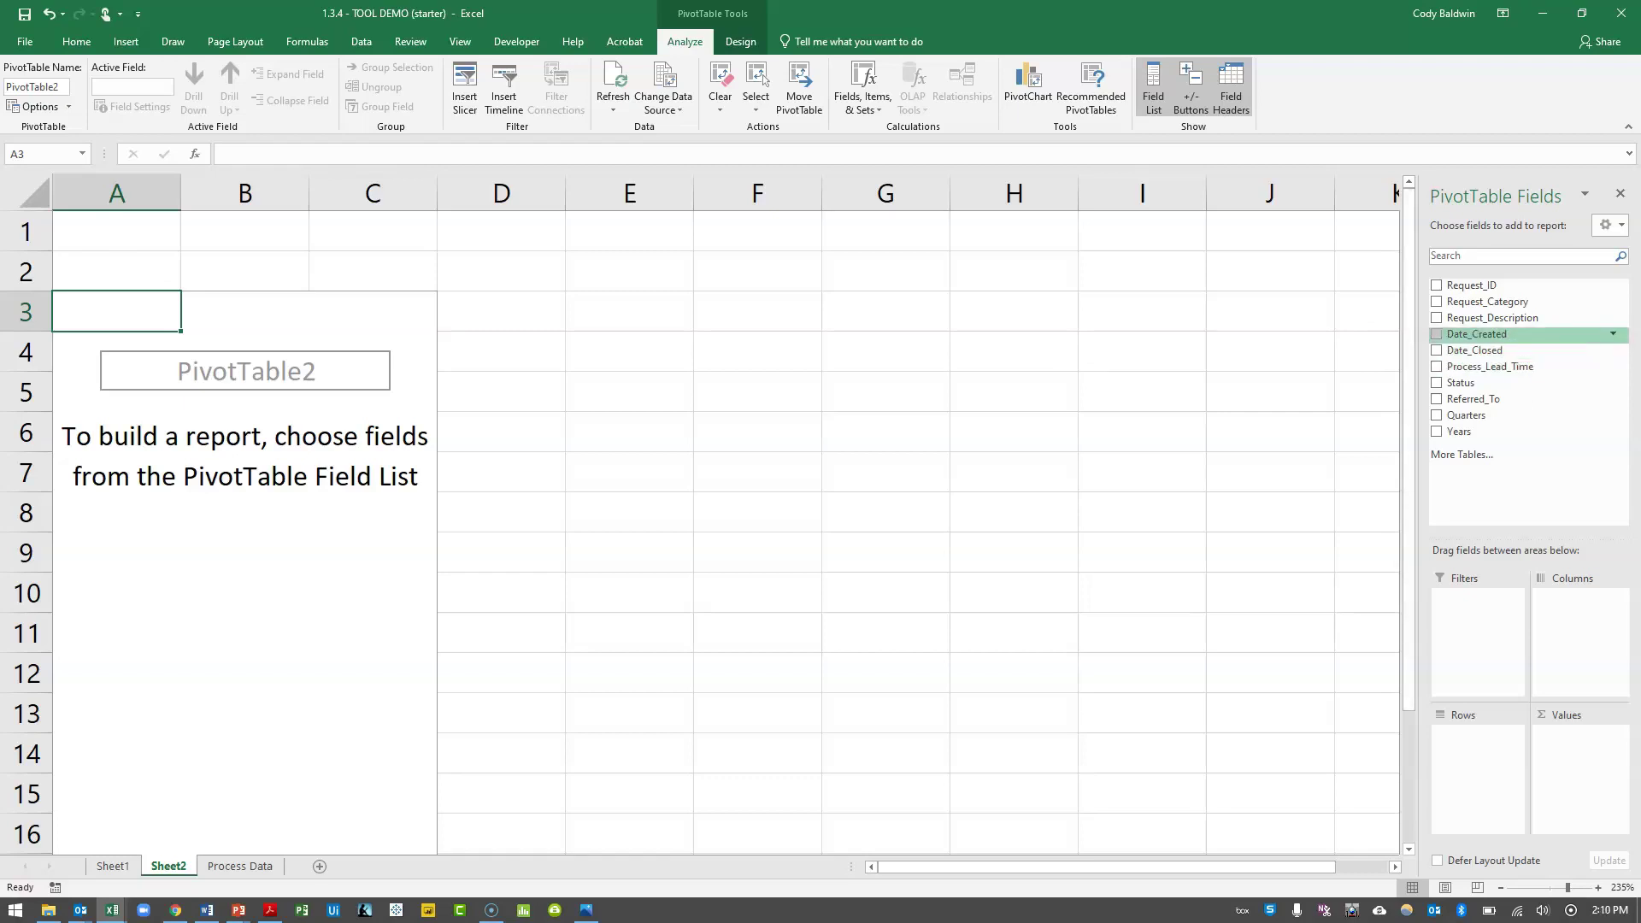
# Add Date_Created to the PivotTable rows, rename the row header Creation Dates and widen column A to fit it.
pyautogui.click(1437, 334)
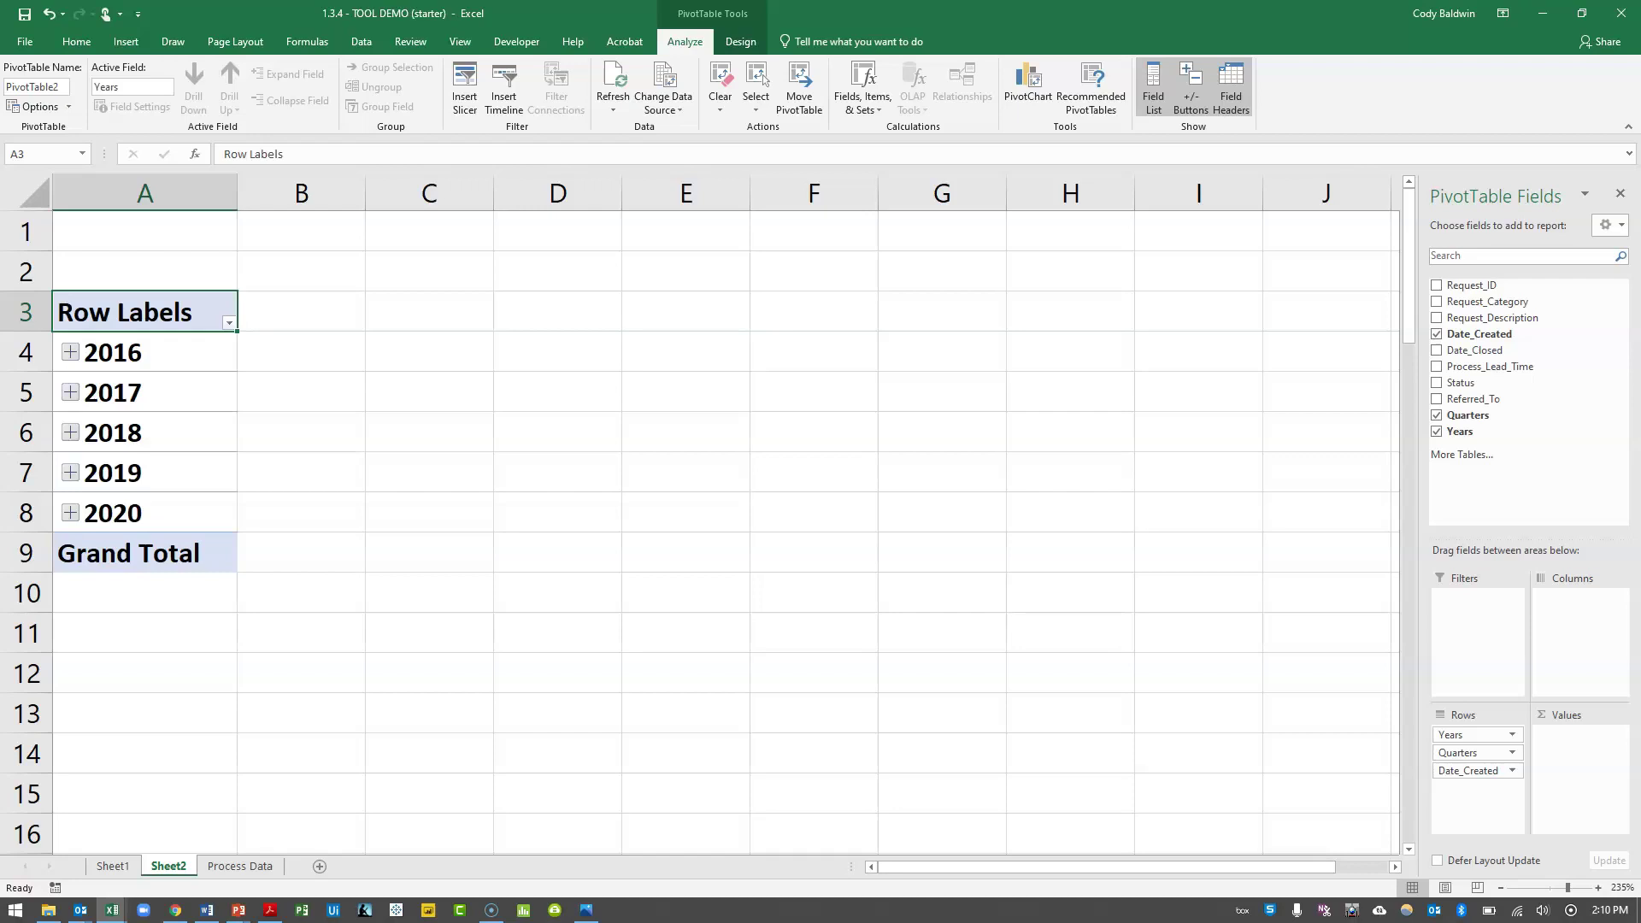
pyautogui.write('Creation Data')
pyautogui.press('BackSpace')
pyautogui.write('es')
pyautogui.press('Return')
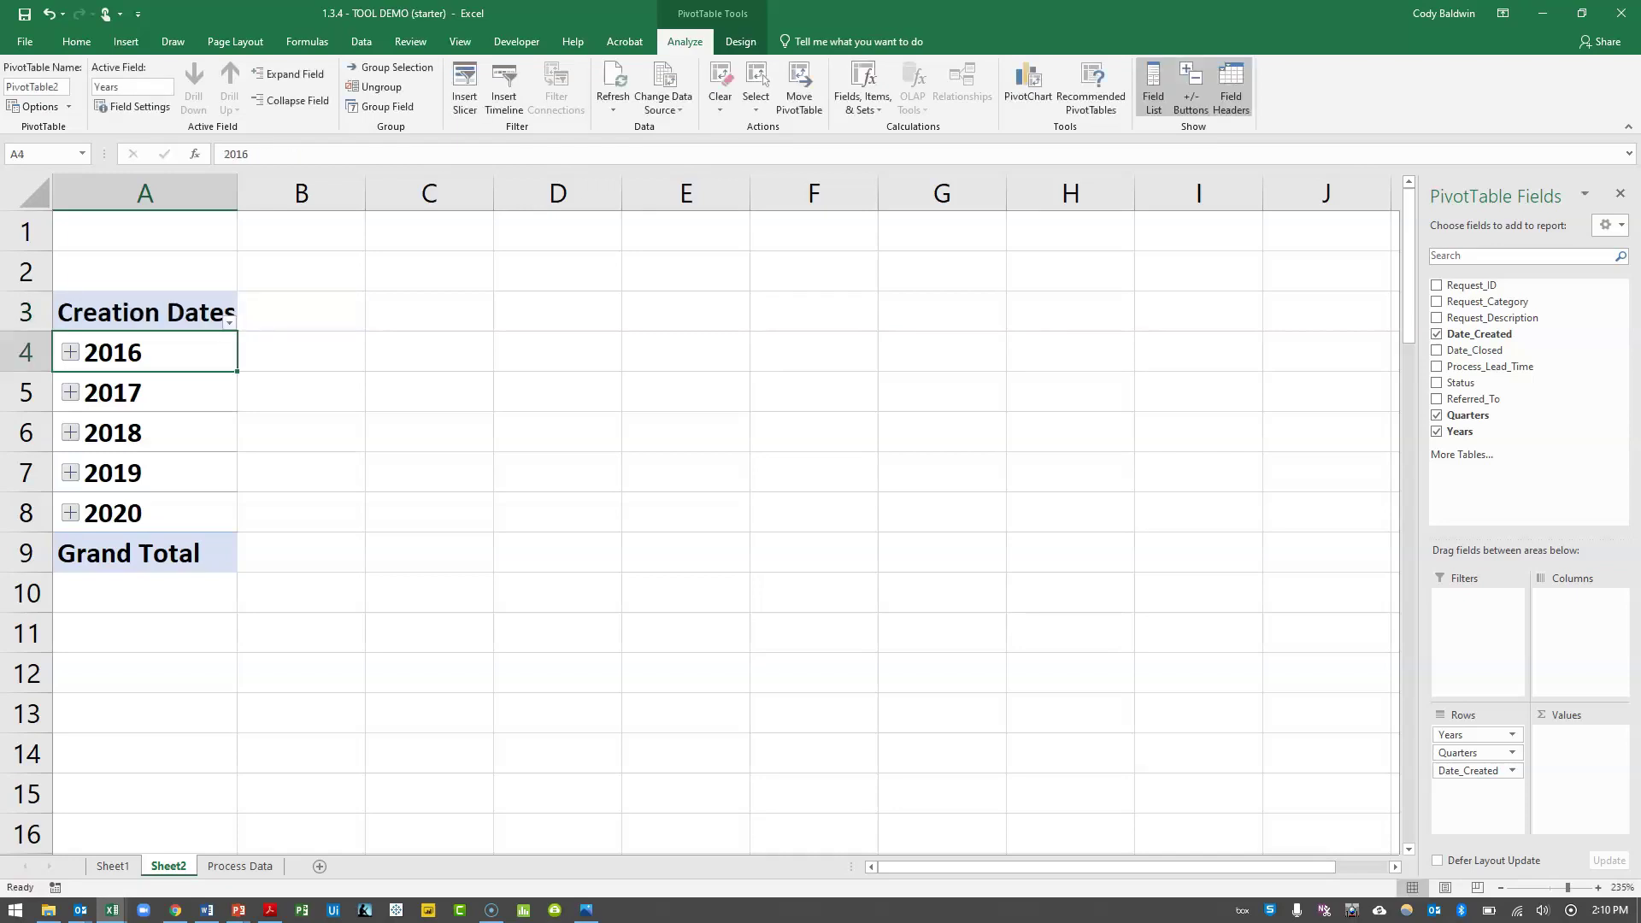
pyautogui.moveTo(237, 194); pyautogui.dragTo(268, 194)
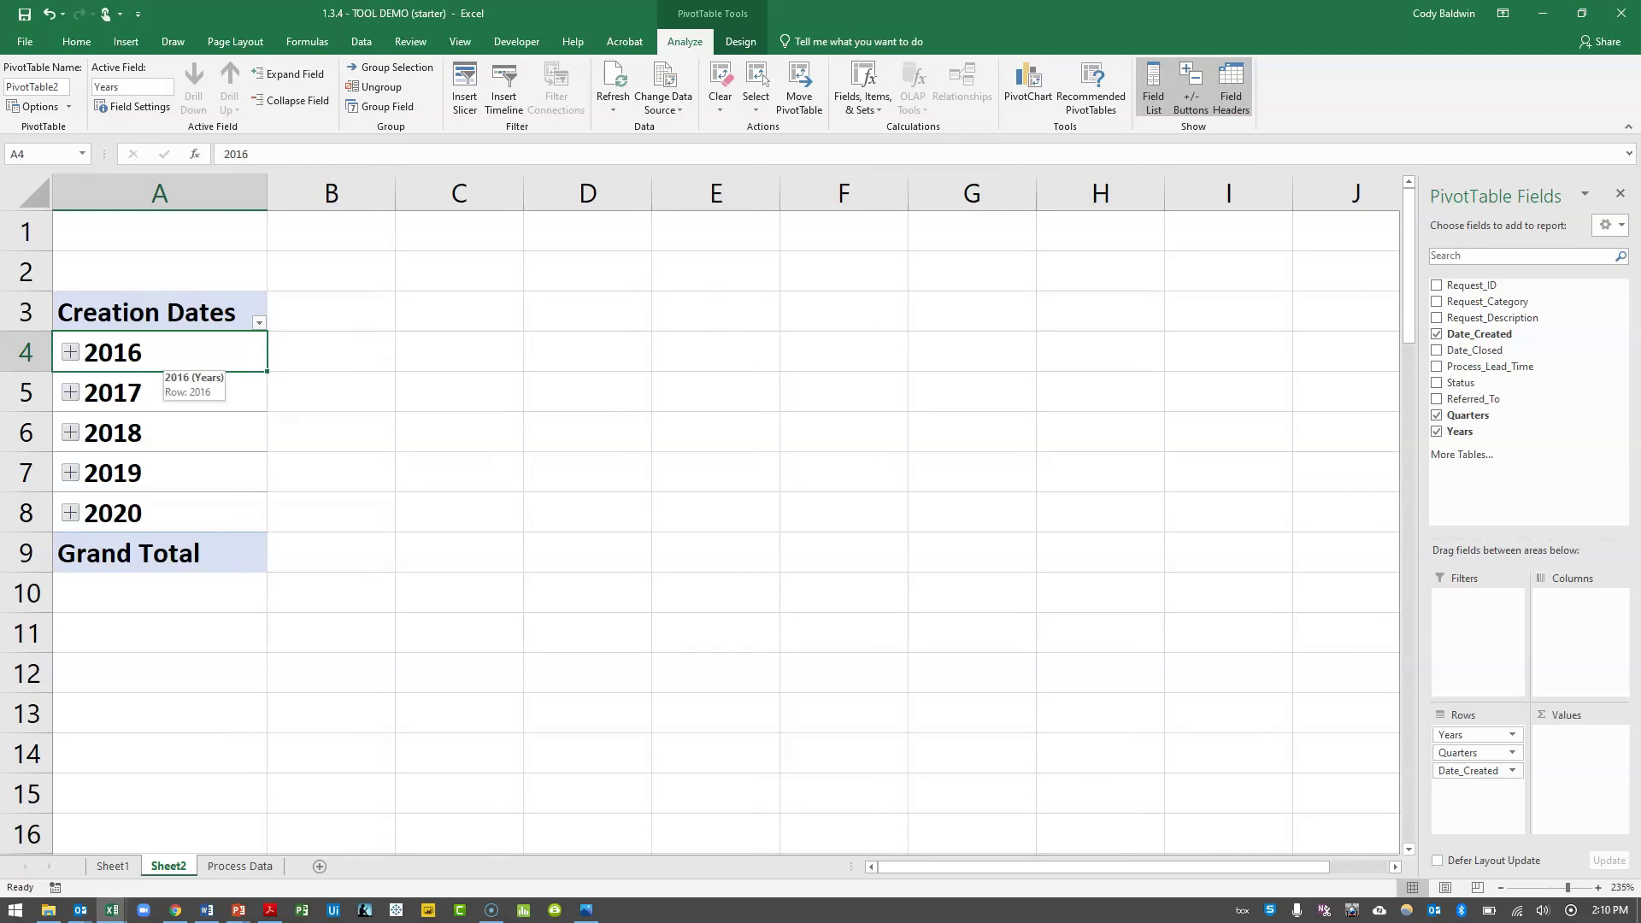
# Group the creation dates by months, quarters and years, and collapse the entire Years field.
pyautogui.rightClick(175, 360)
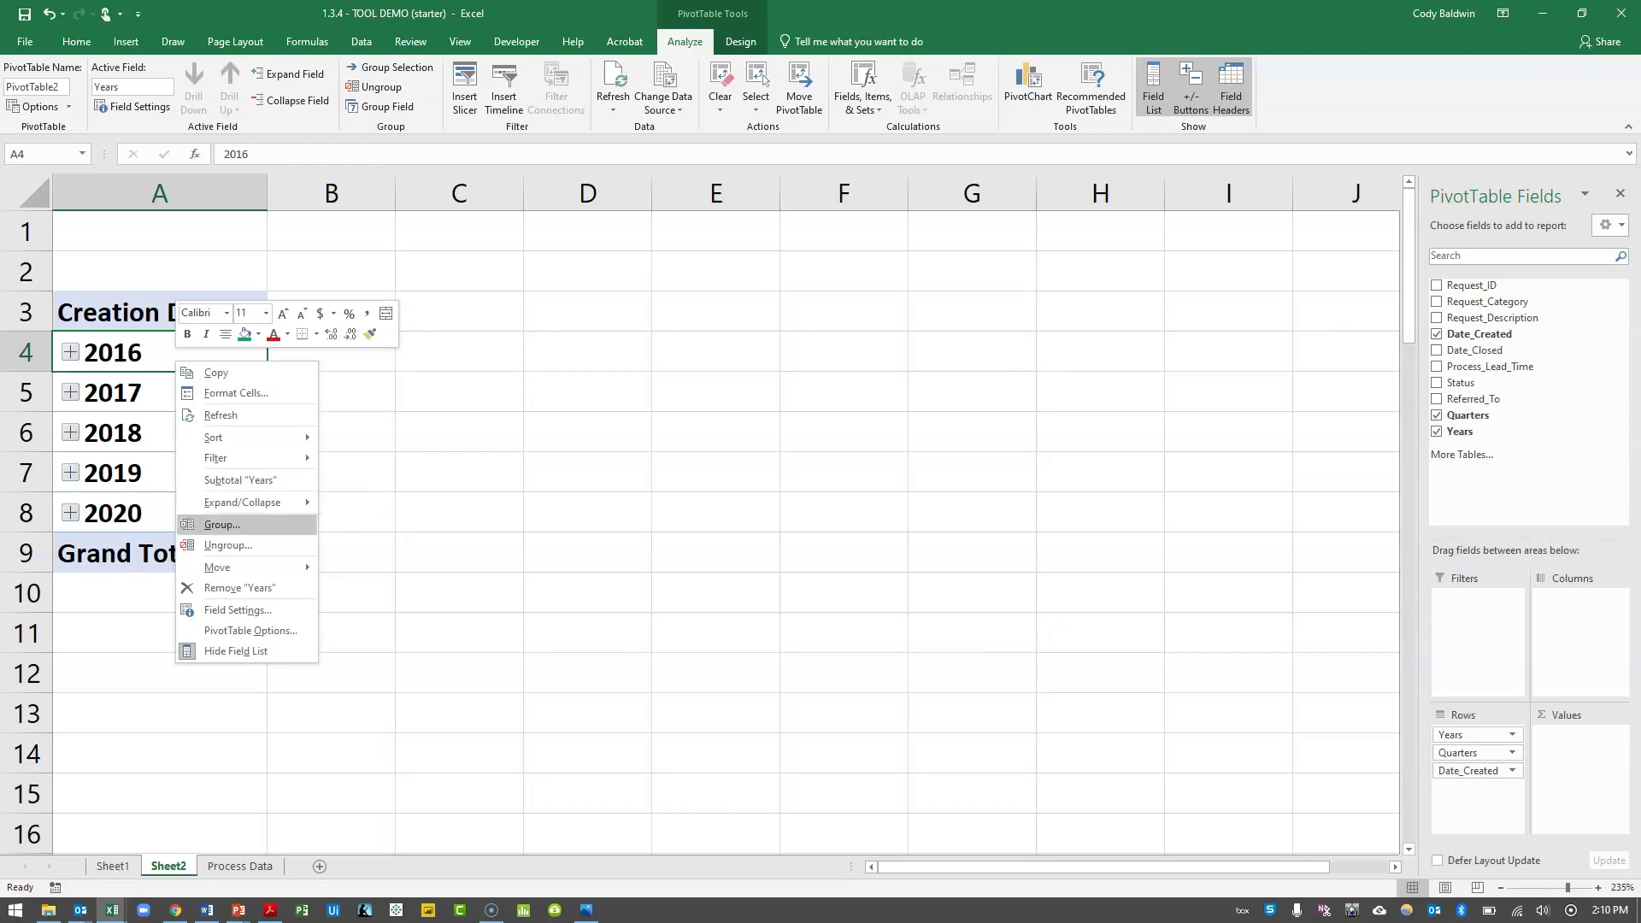
pyautogui.click(221, 524)
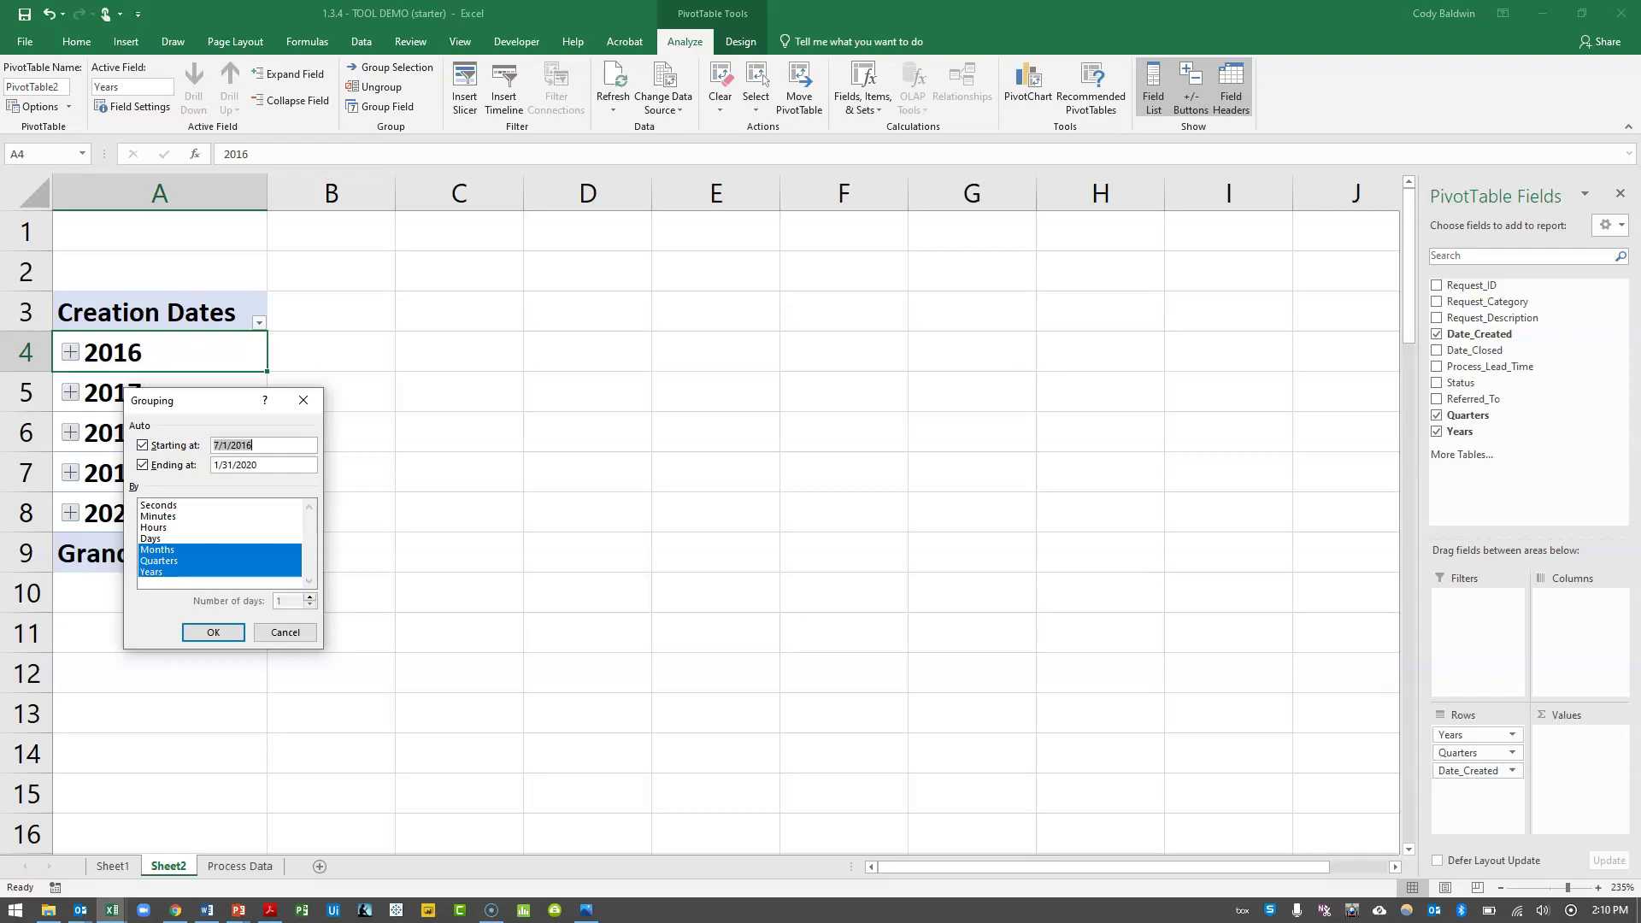
pyautogui.press('Return')
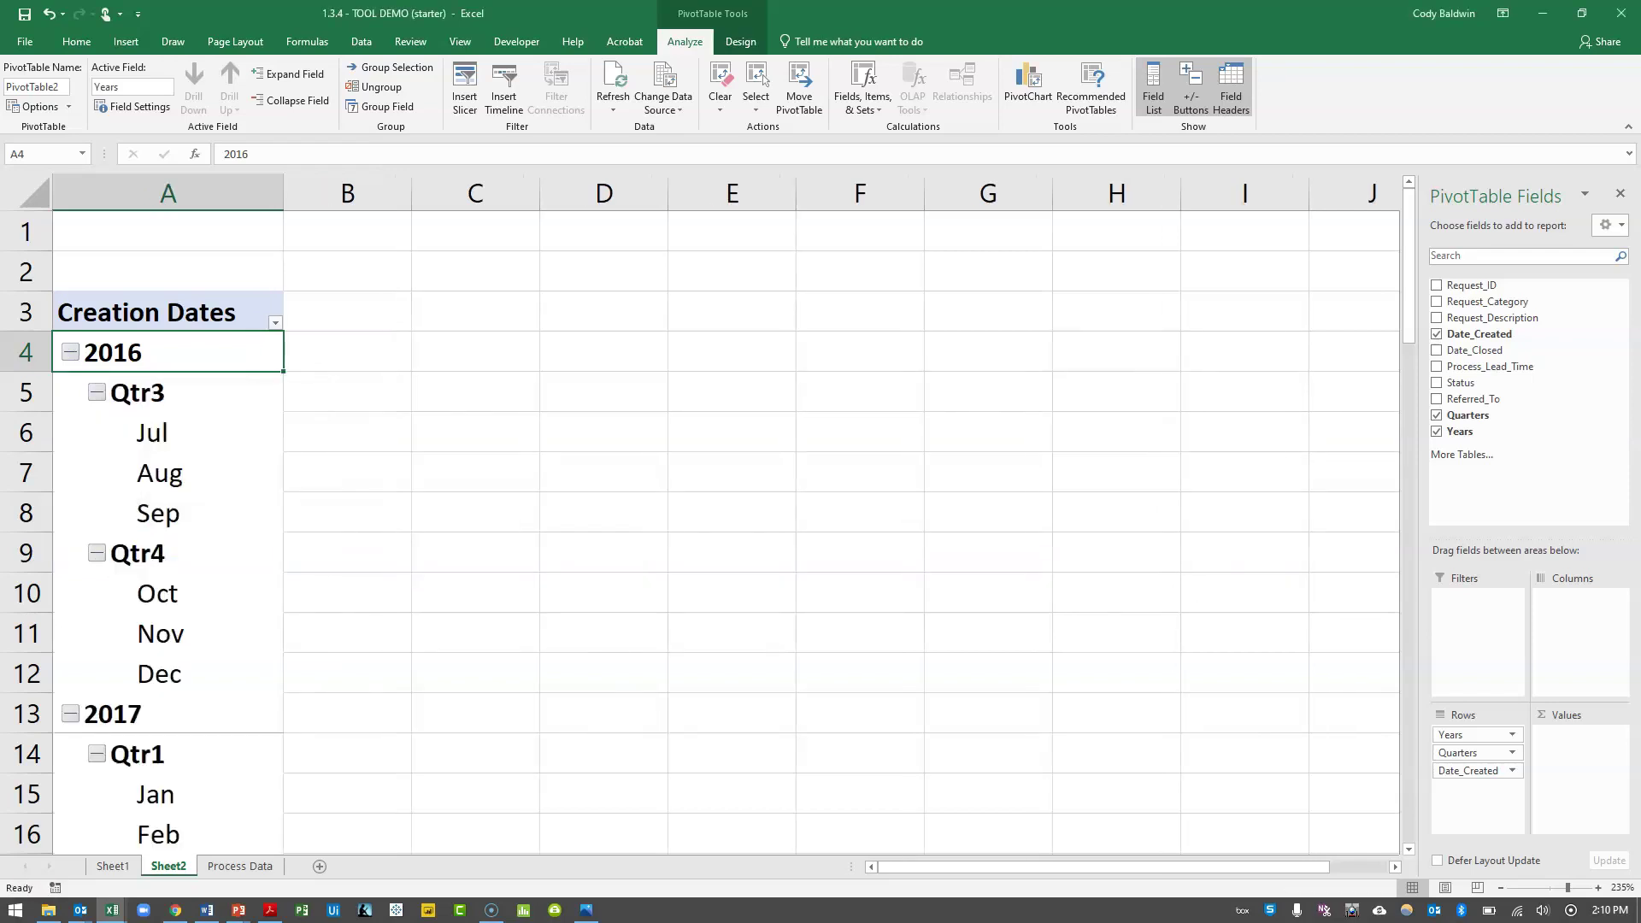
pyautogui.rightClick(148, 361)
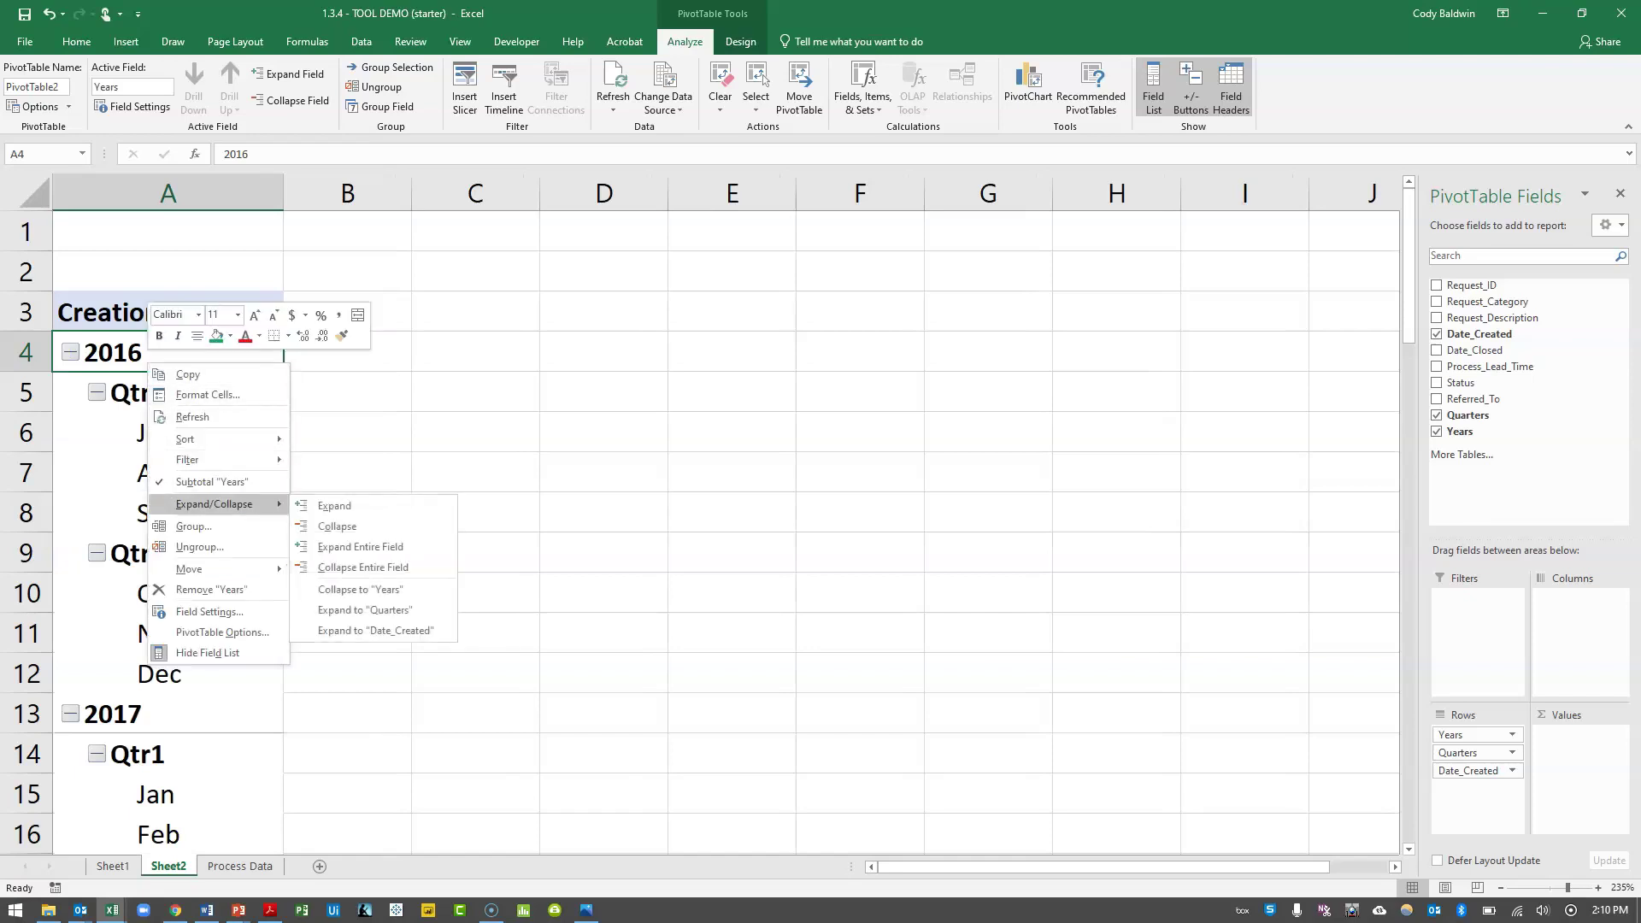
pyautogui.click(359, 567)
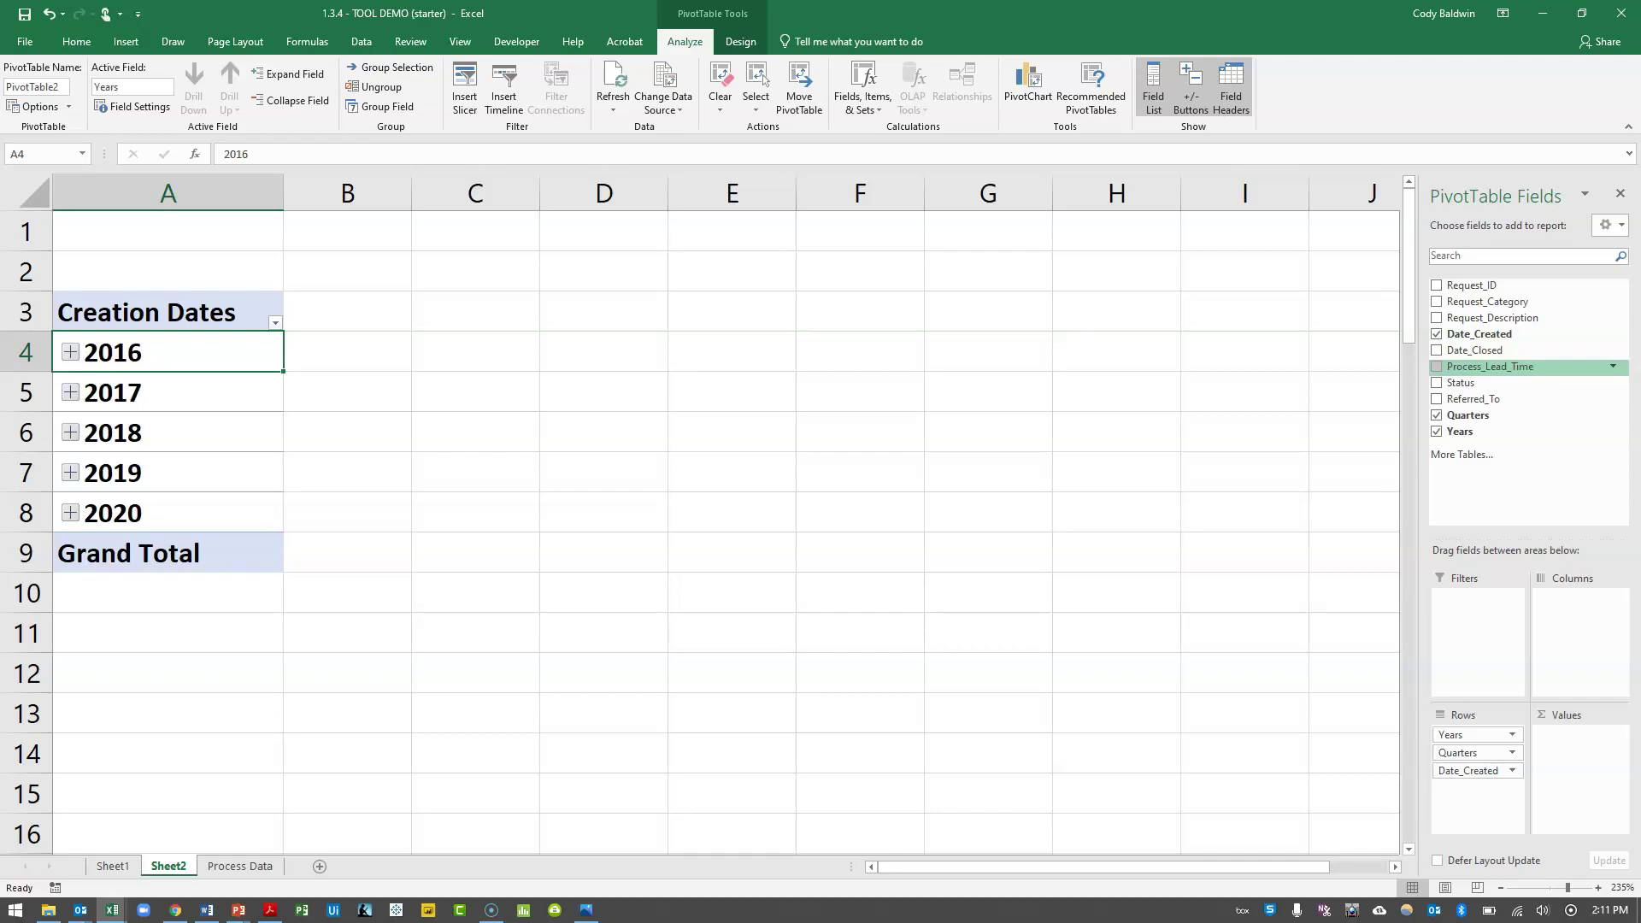
# Add Process_Lead_Time to the PivotTable values and summarize it by Average.
pyautogui.moveTo(1490, 366); pyautogui.dragTo(1580, 749)
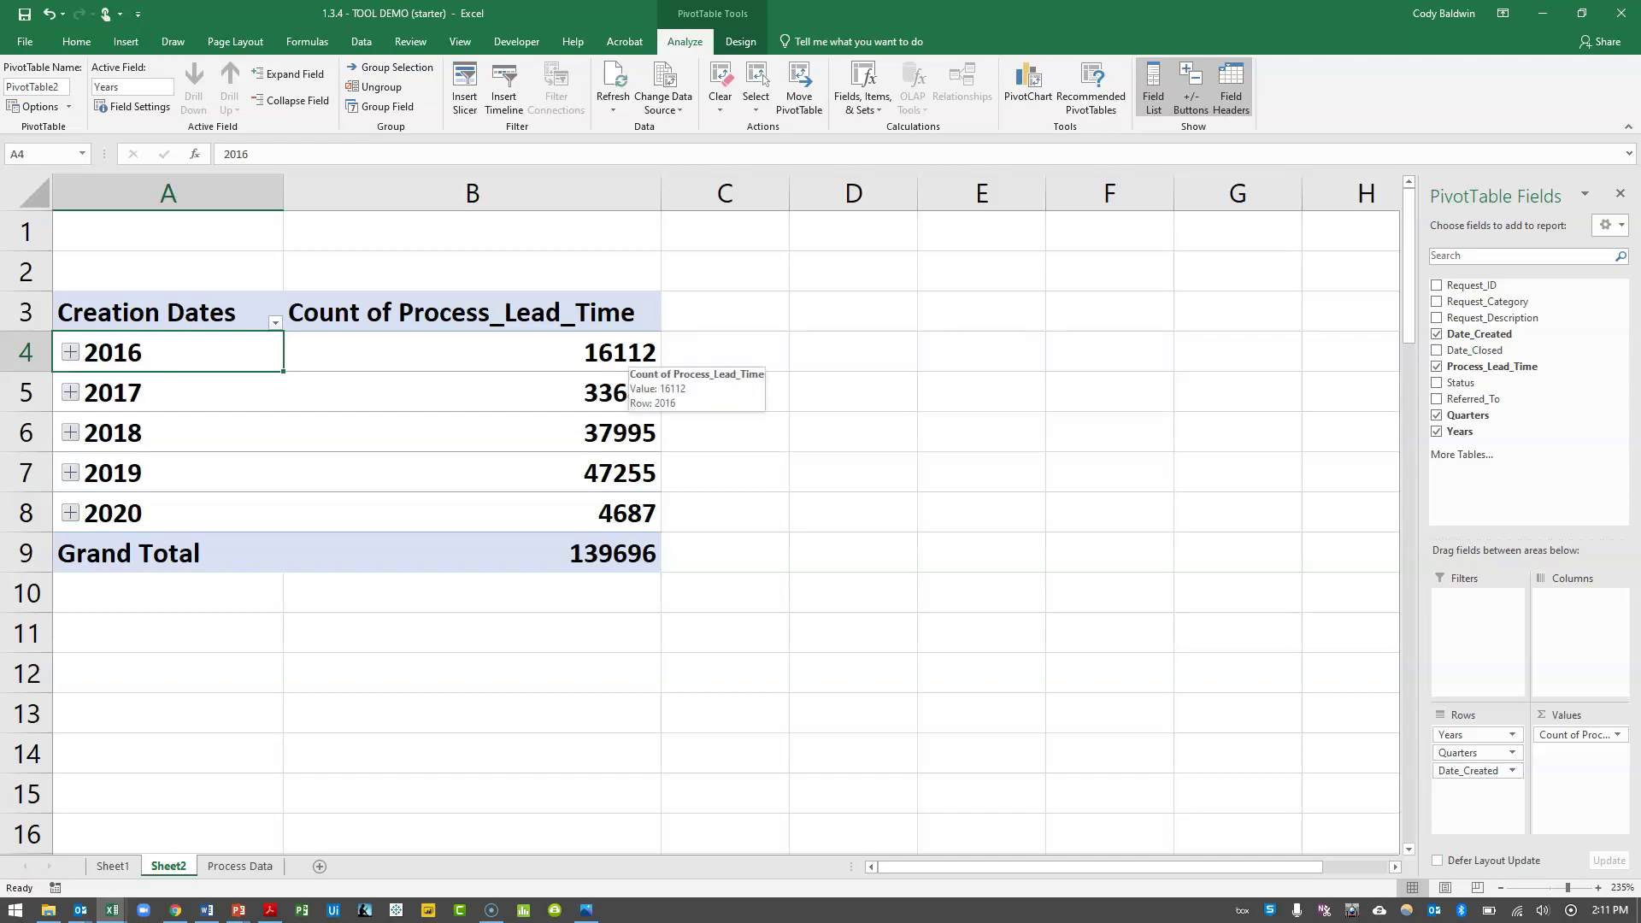
pyautogui.rightClick(637, 359)
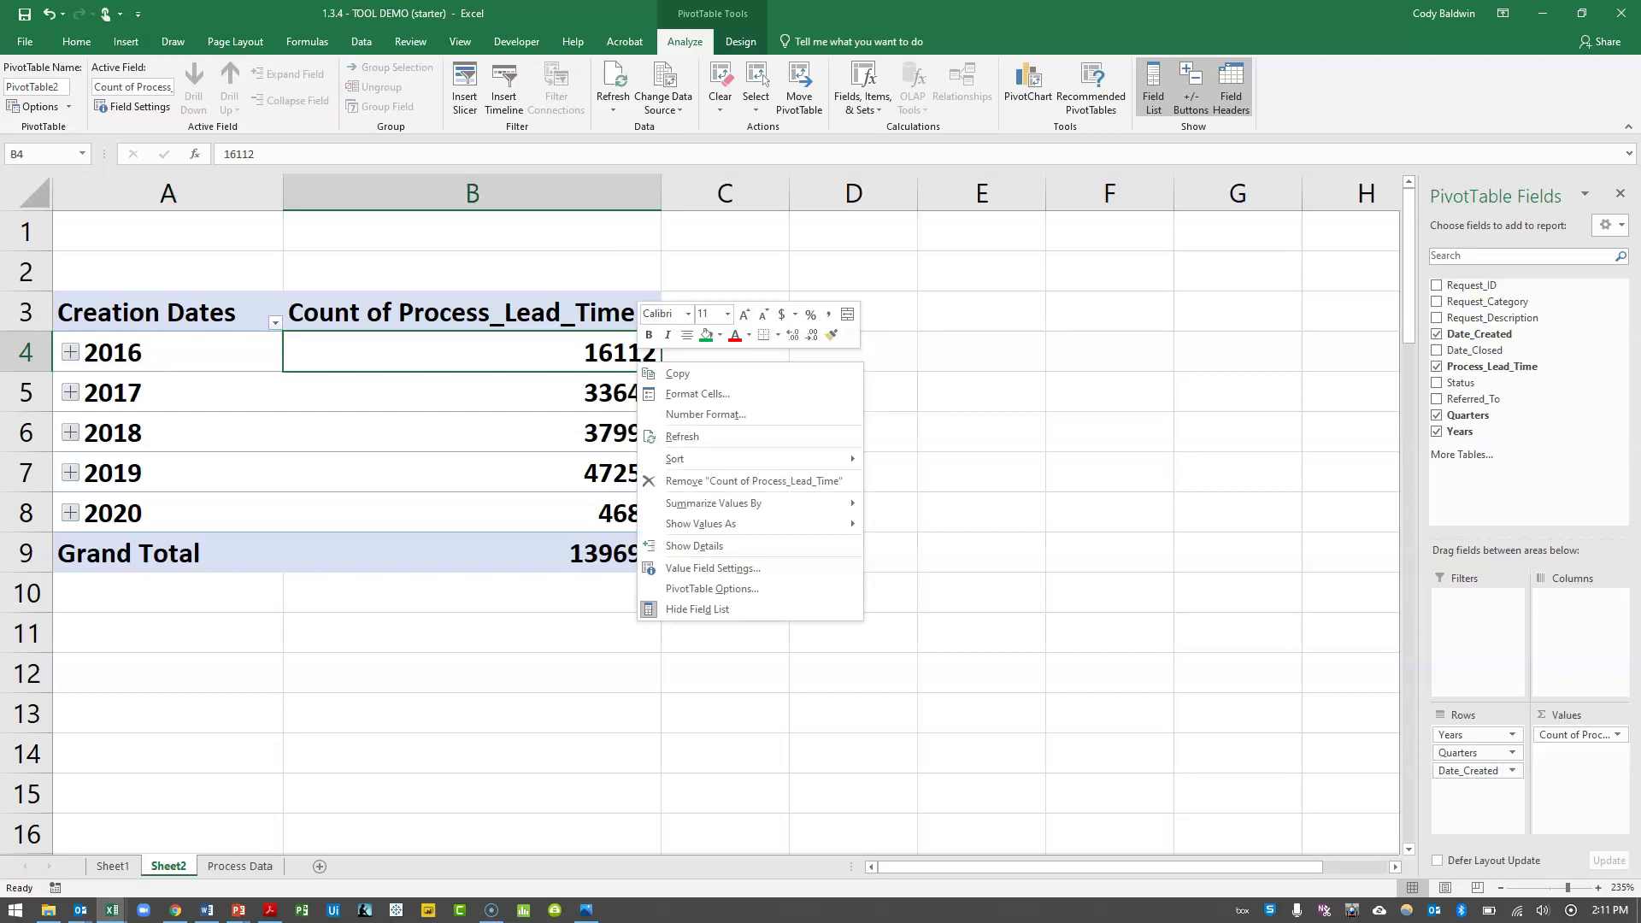
pyautogui.moveTo(713, 502)
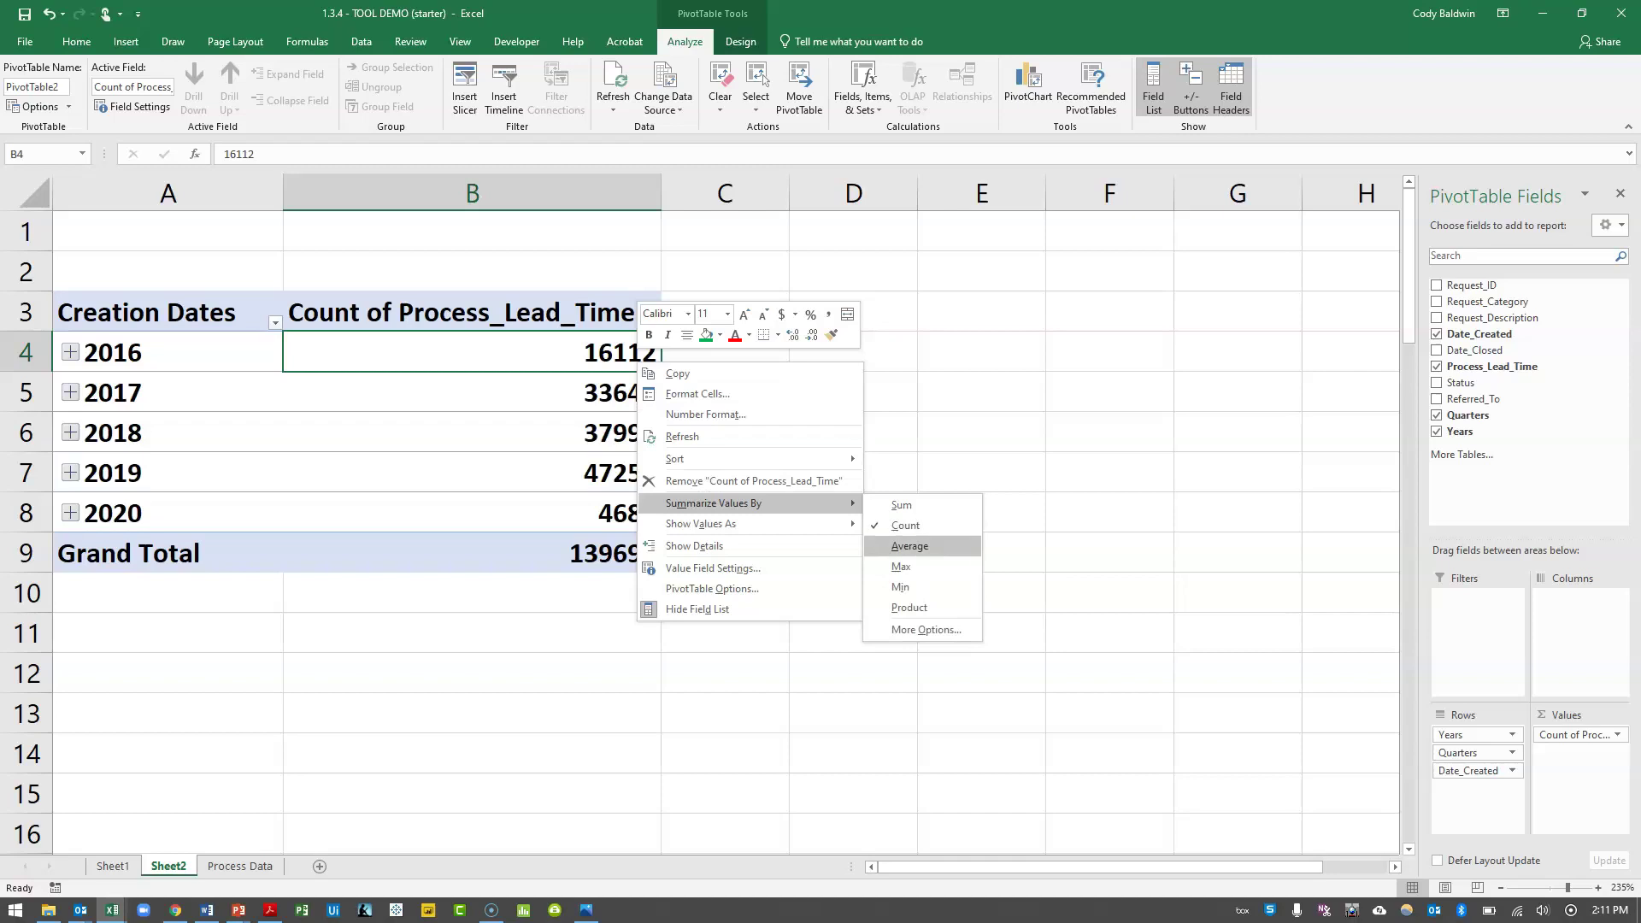
pyautogui.click(910, 545)
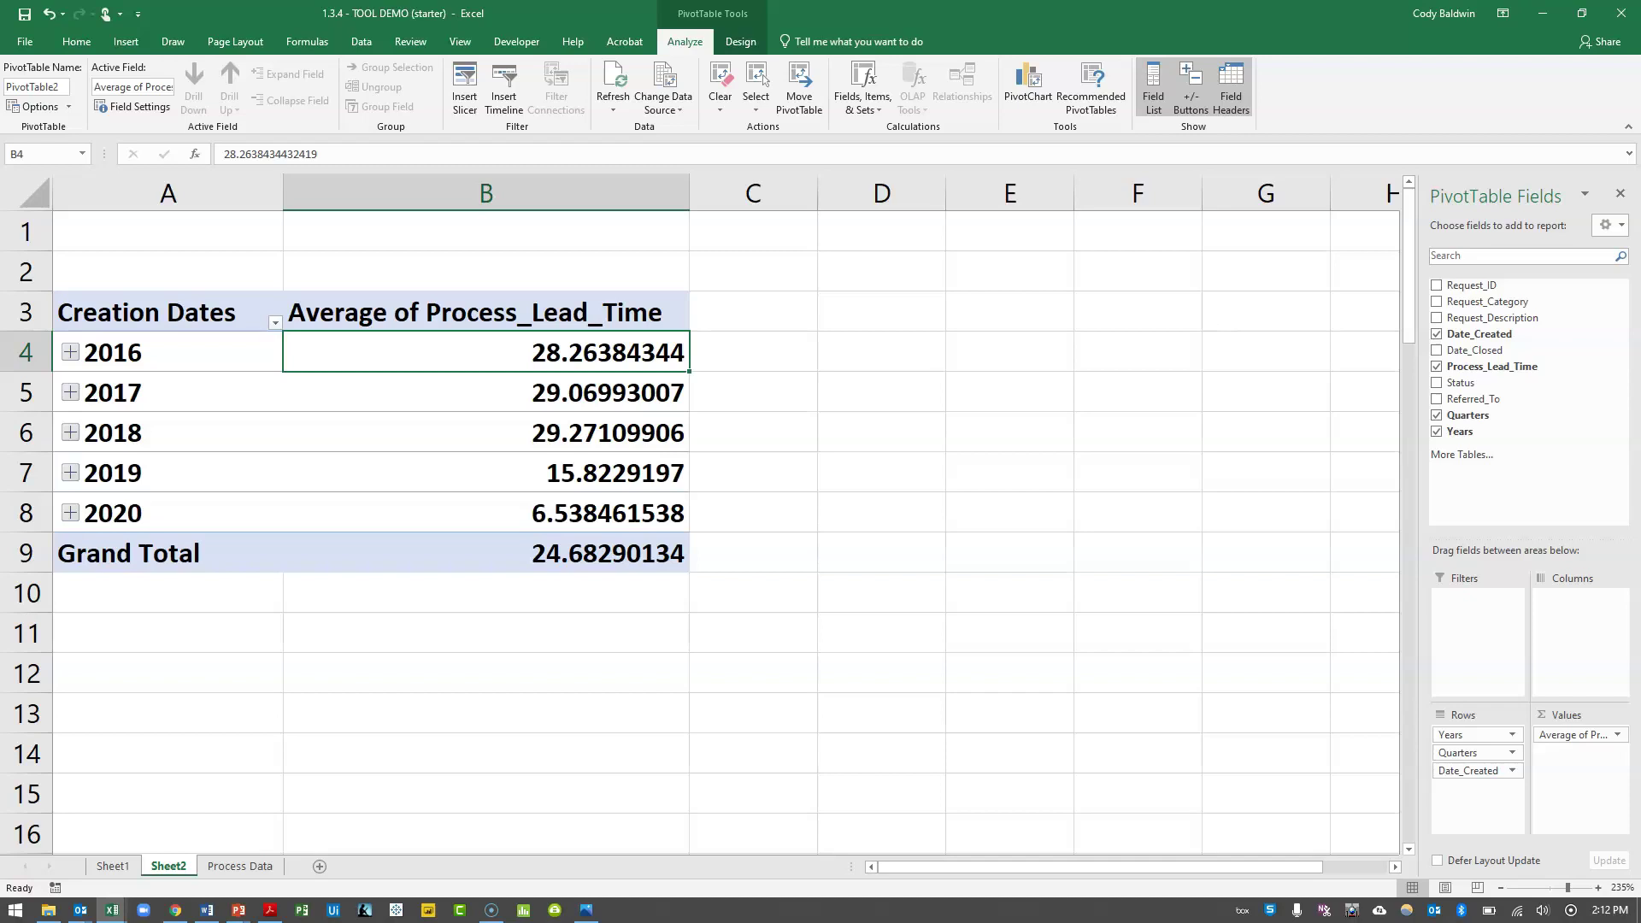
# Insert a Line with Markers PivotChart of the average lead times and resize it to sit beside the PivotTable in columns C to G.
pyautogui.hotkey('alt', 'n')
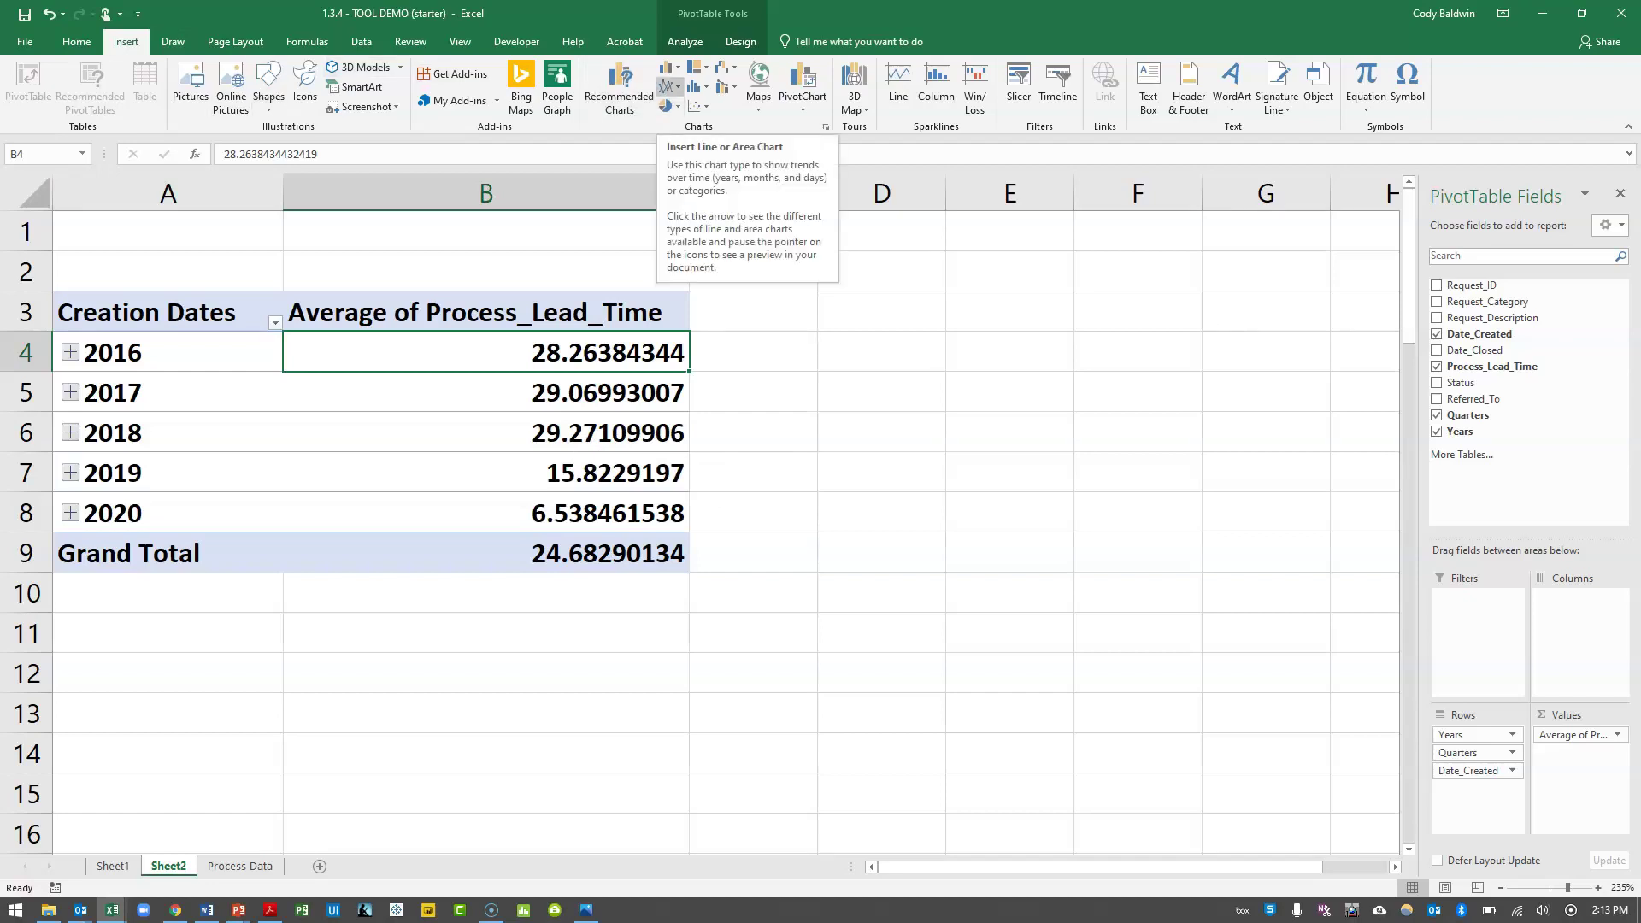
pyautogui.click(667, 86)
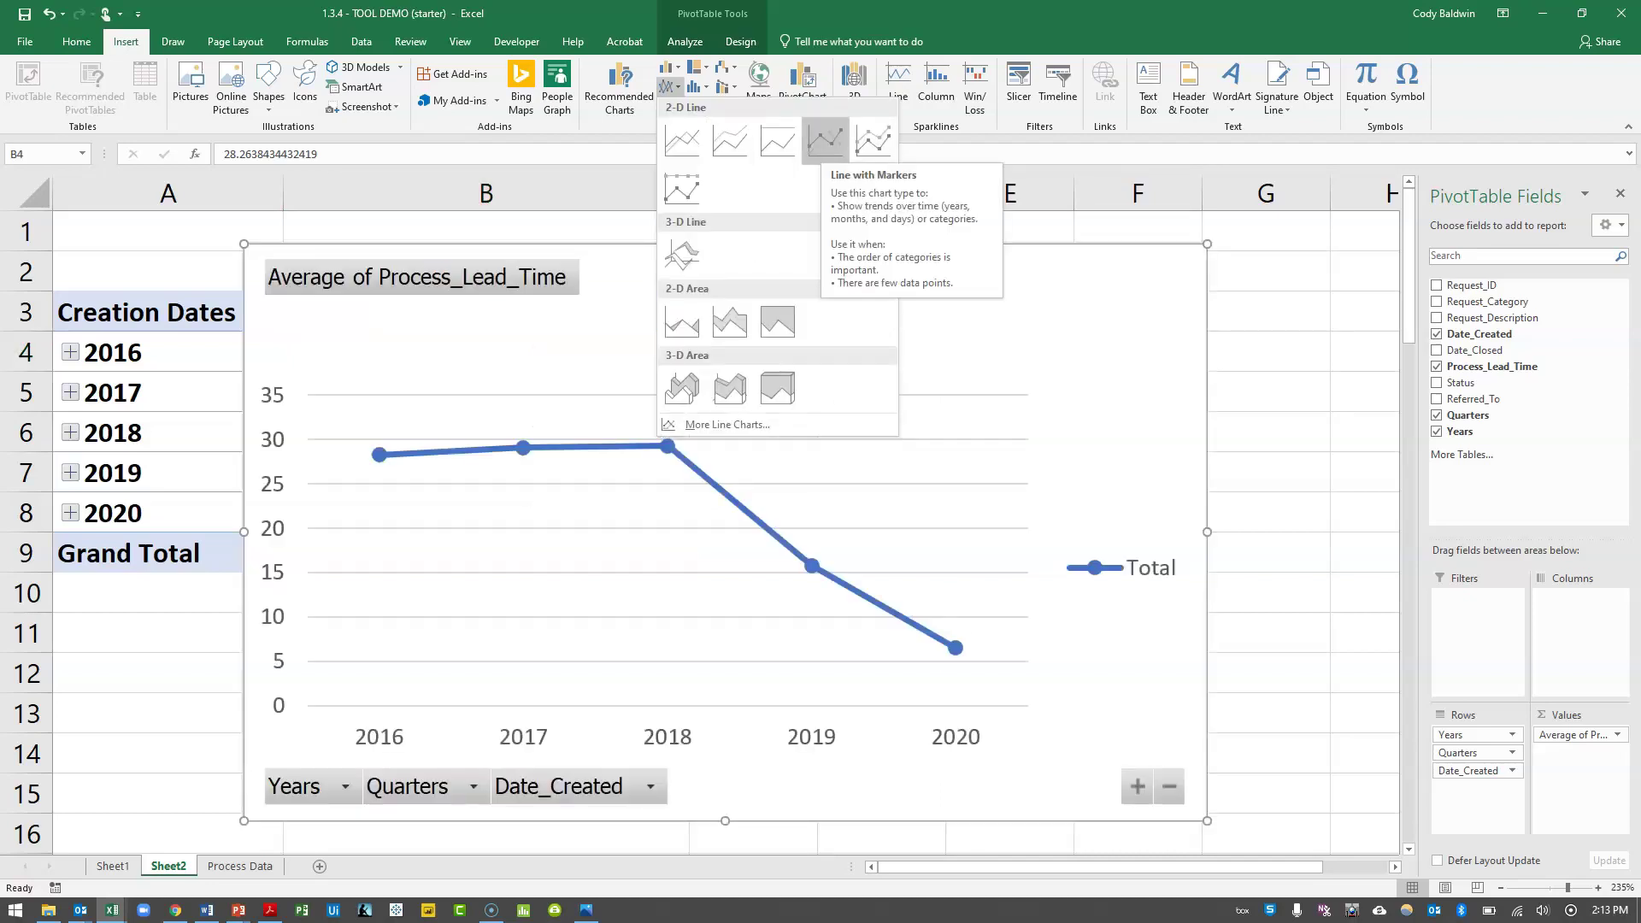
pyautogui.click(826, 139)
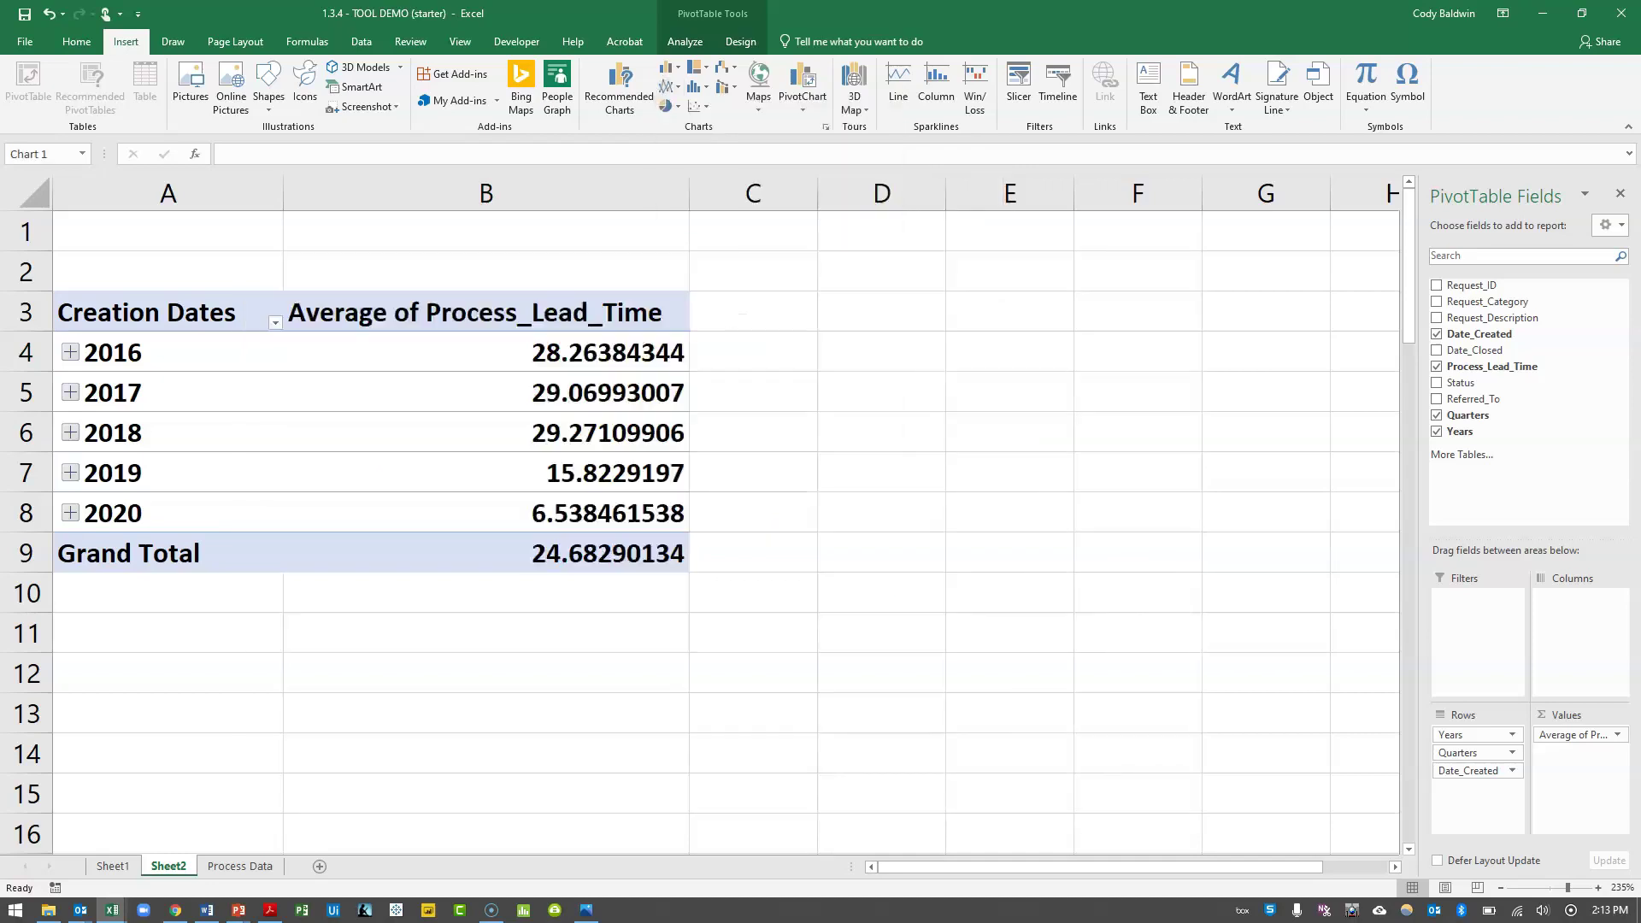
pyautogui.moveTo(244, 532); pyautogui.dragTo(705, 531)
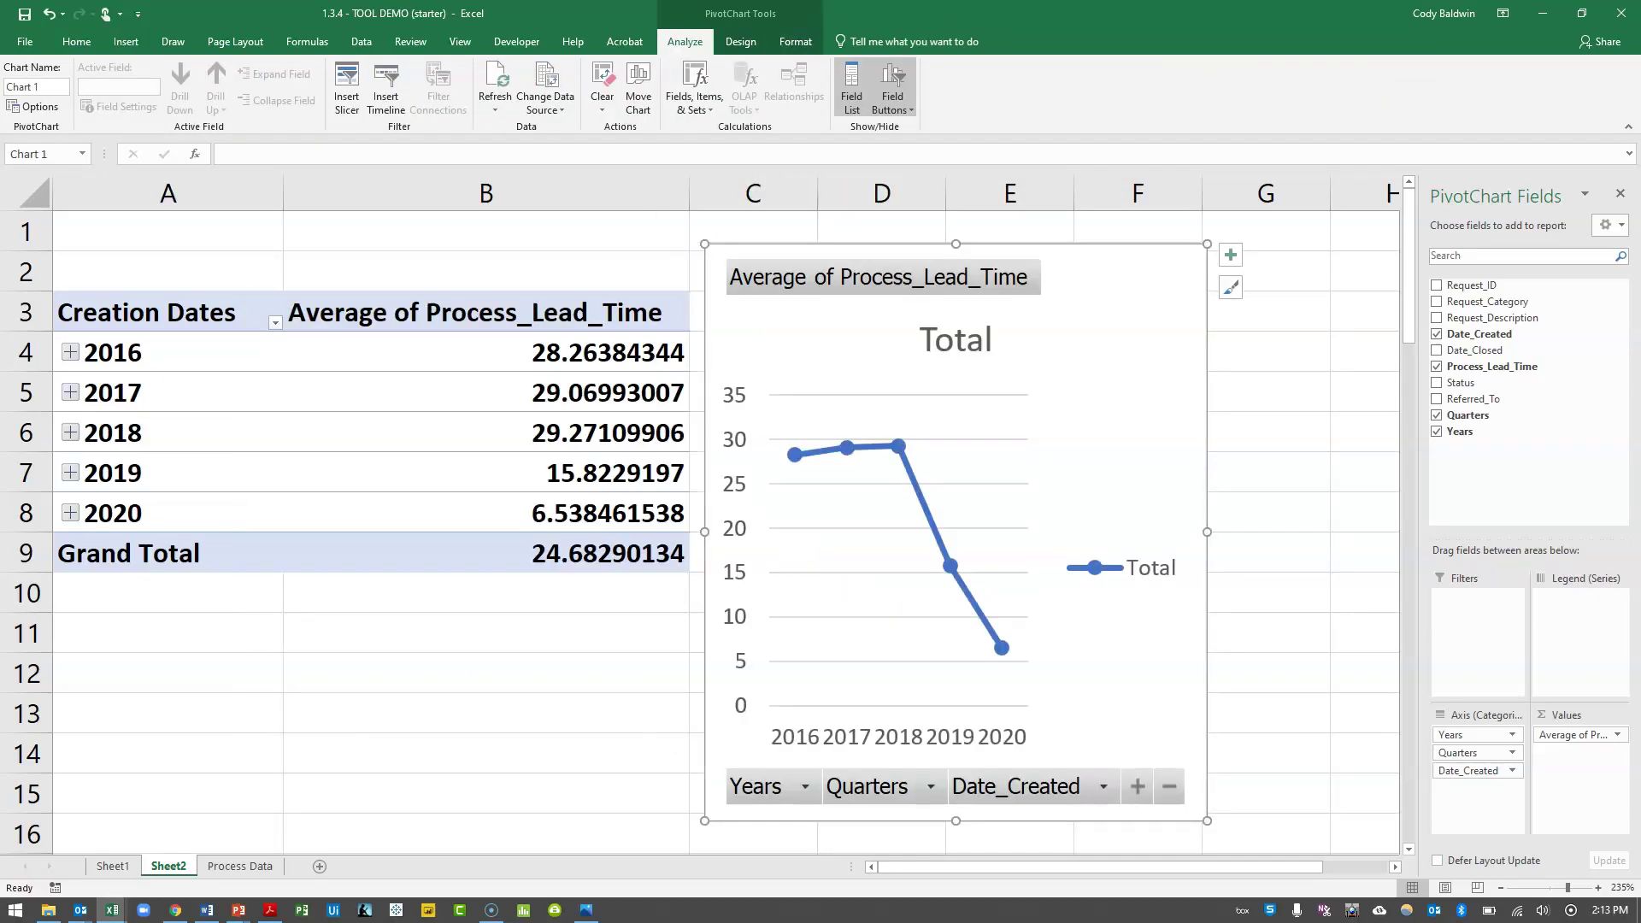
pyautogui.moveTo(1207, 821); pyautogui.dragTo(1347, 677)
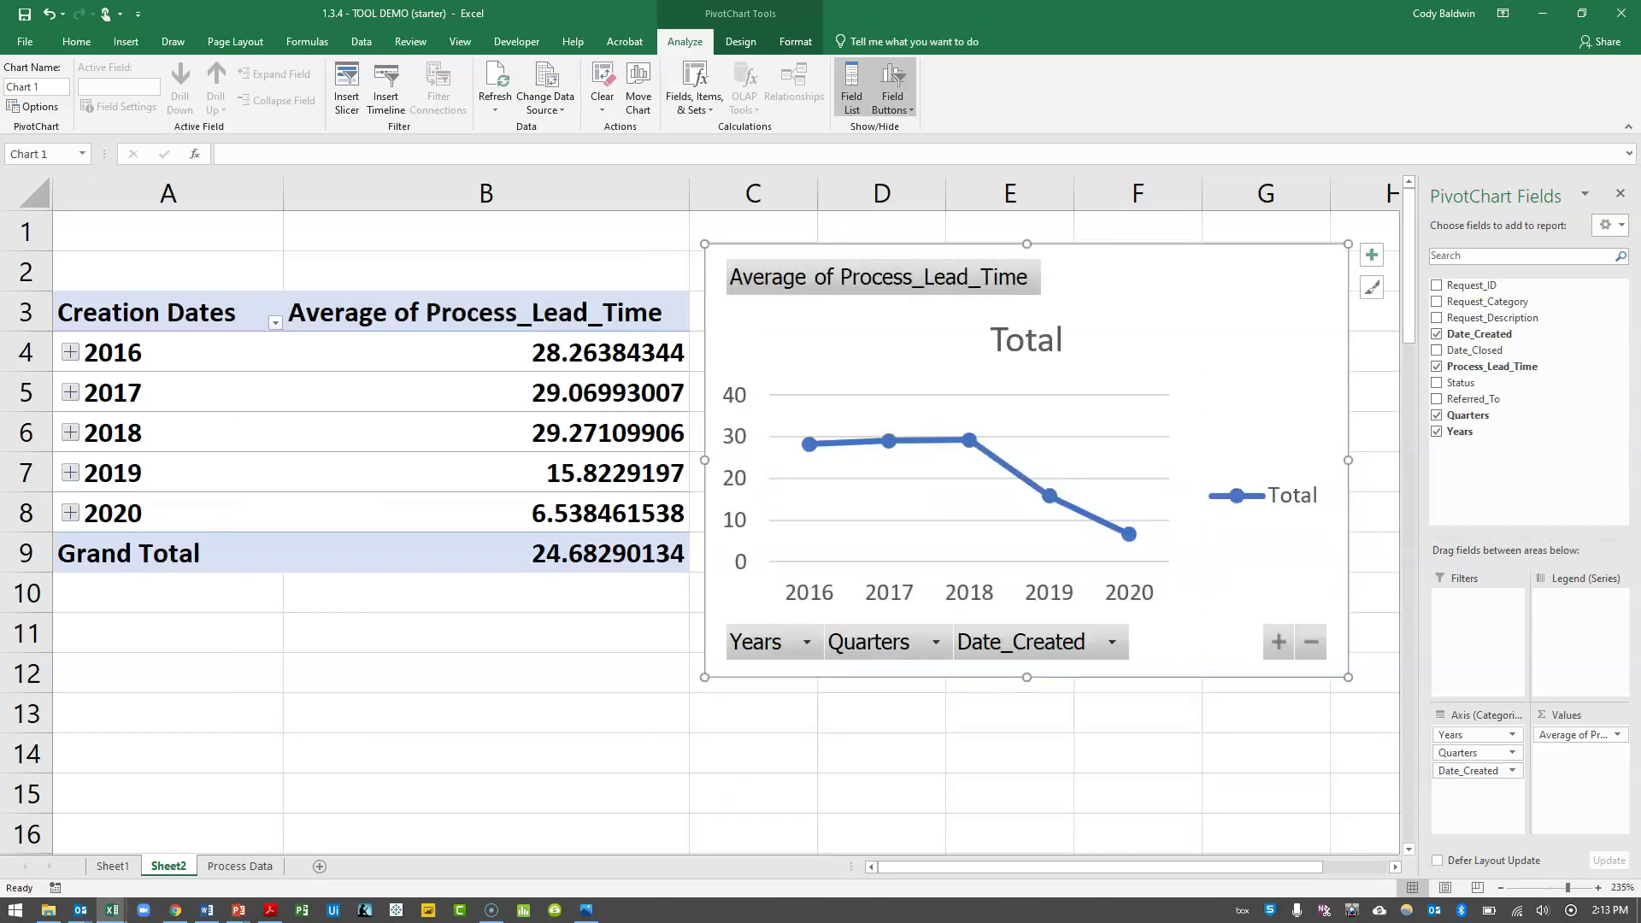
pyautogui.click(881, 752)
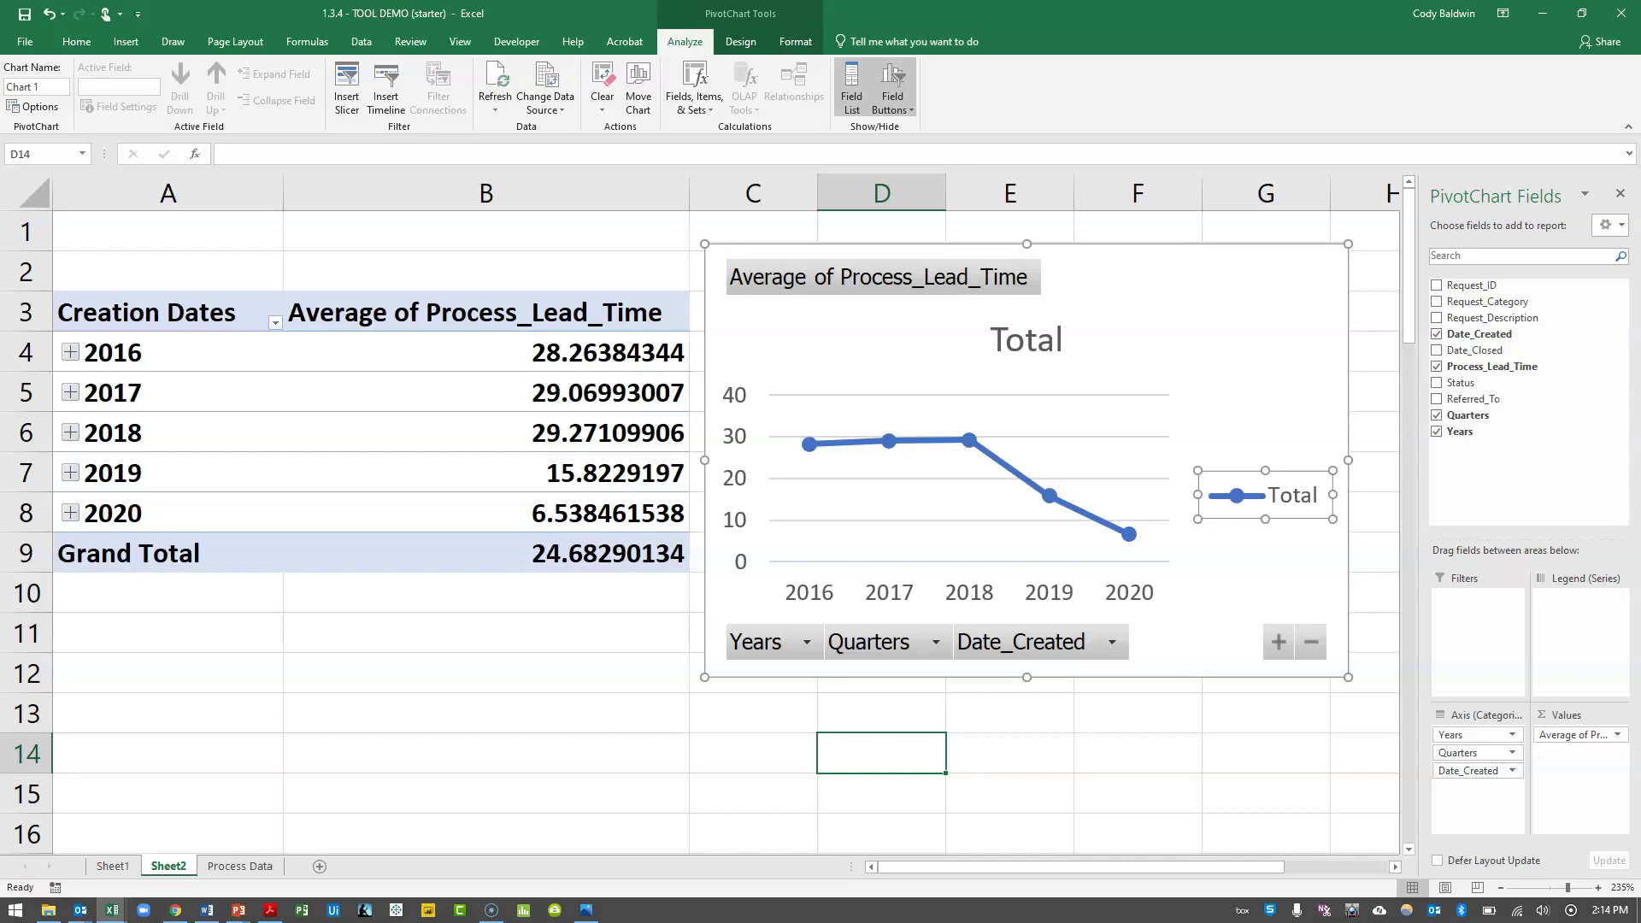
pyautogui.click(486, 433)
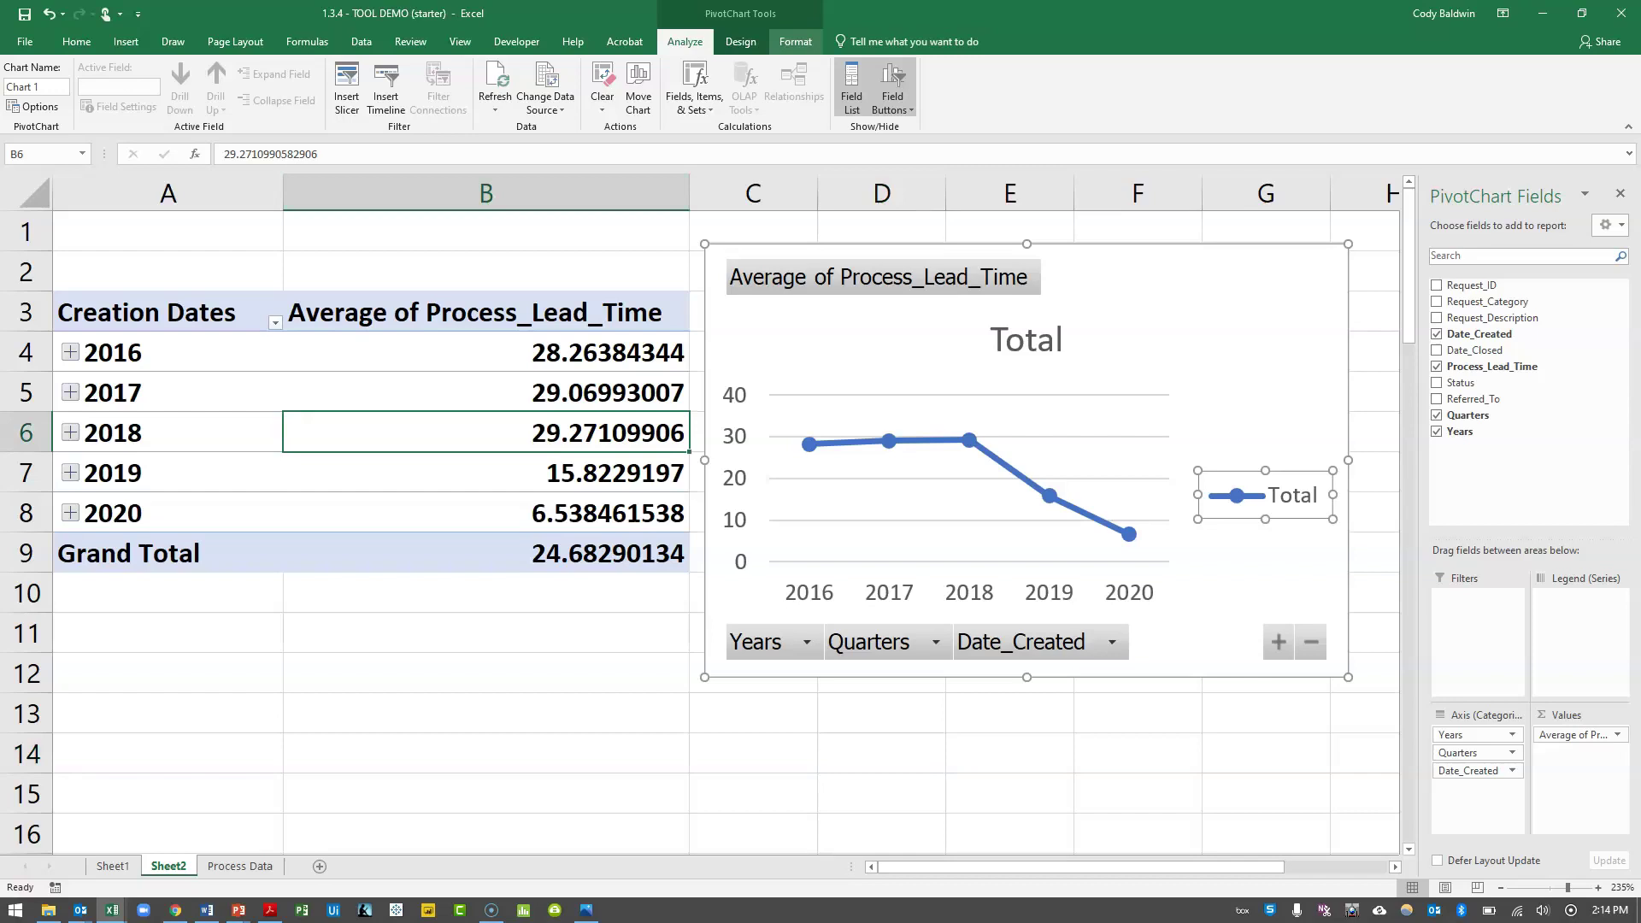
pyautogui.click(795, 41)
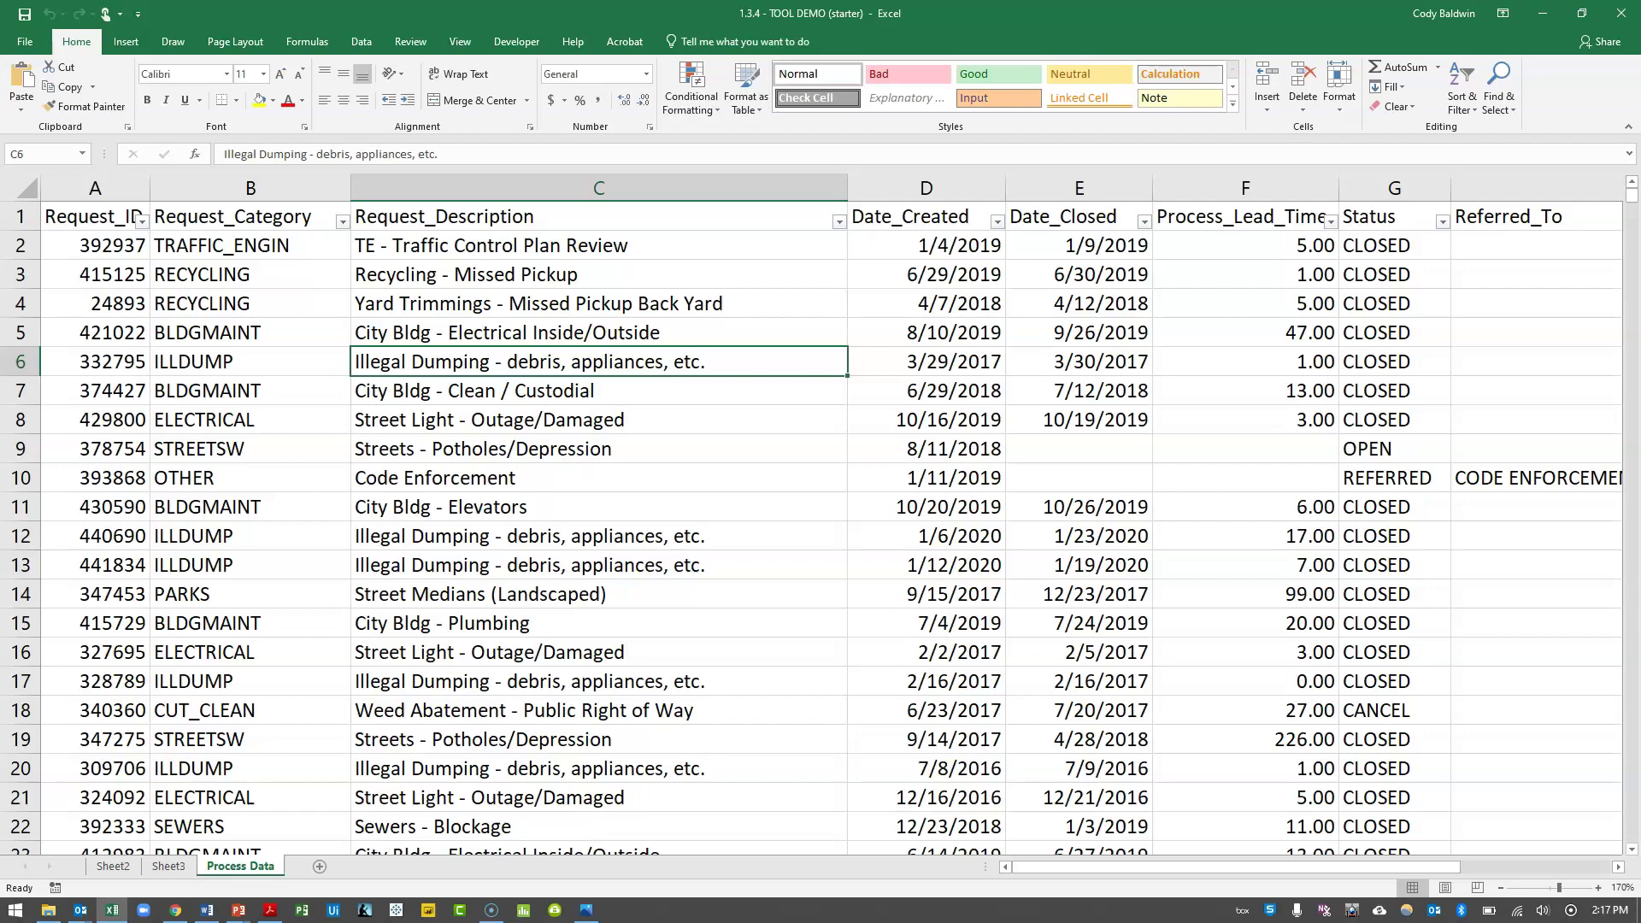
# Create another PivotTable on a new worksheet from the full Process Data range.
pyautogui.click(125, 41)
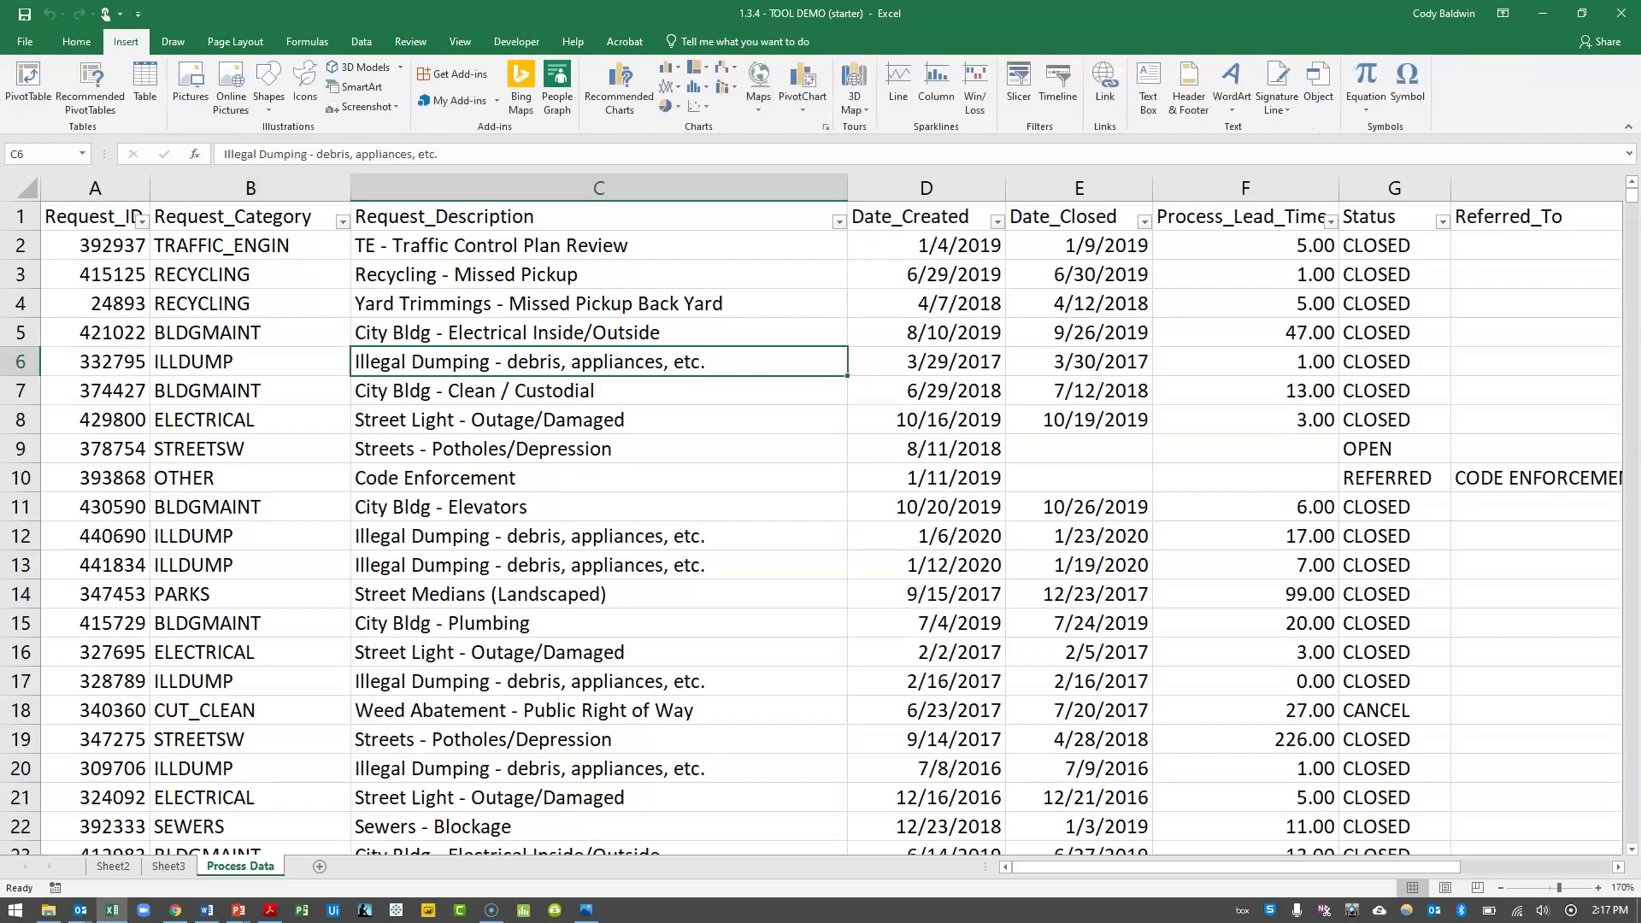
pyautogui.click(28, 85)
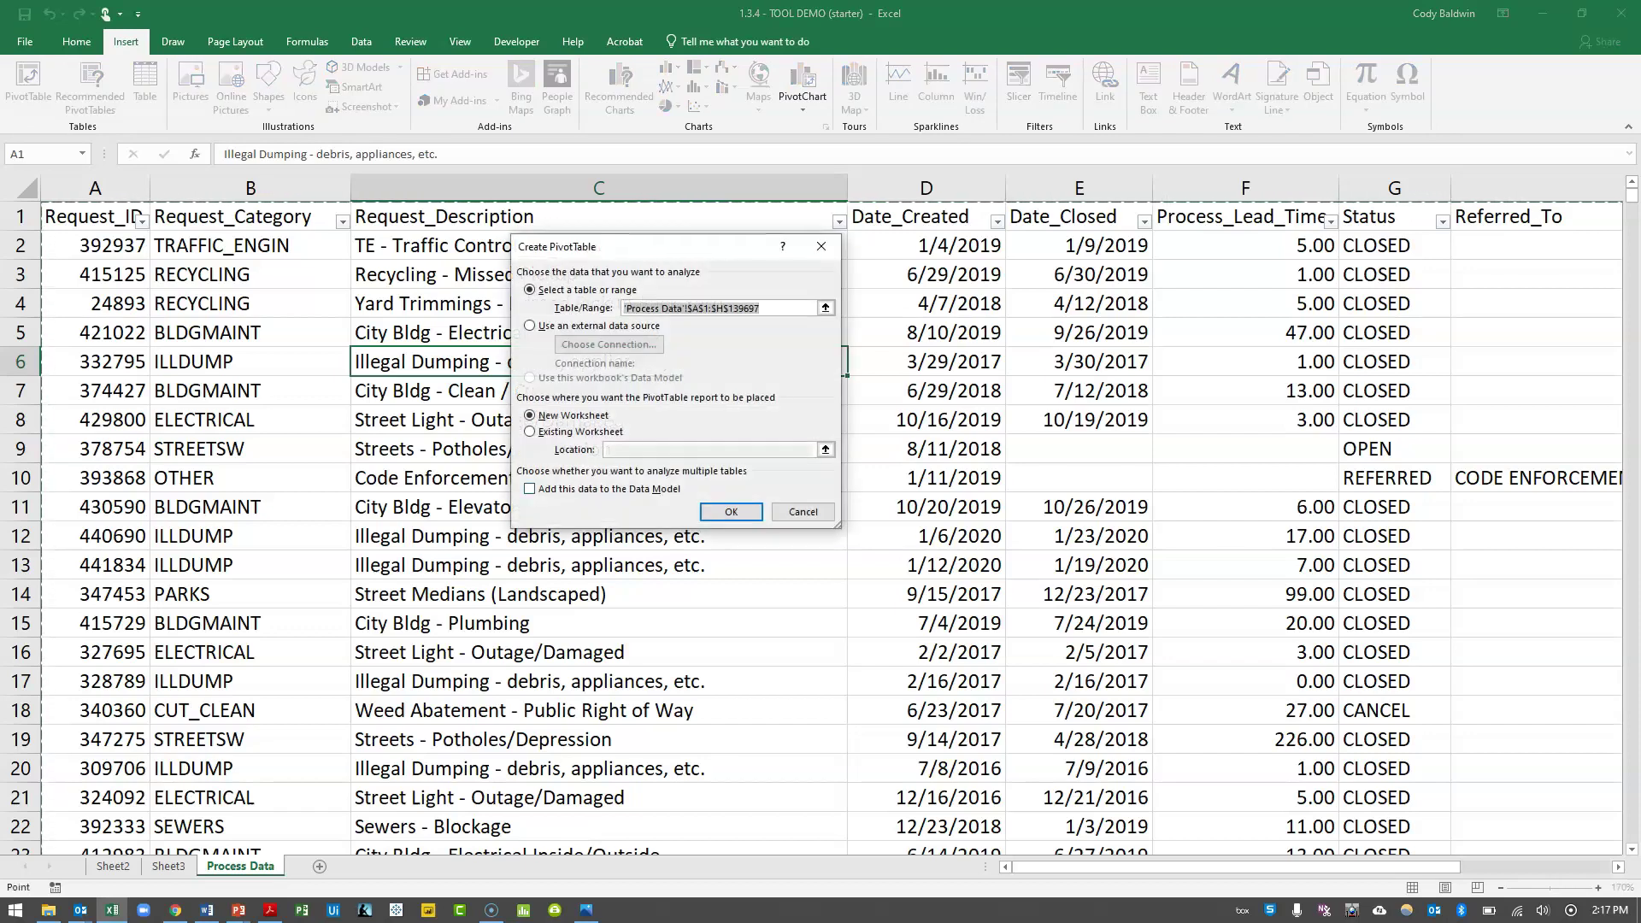
pyautogui.click(730, 512)
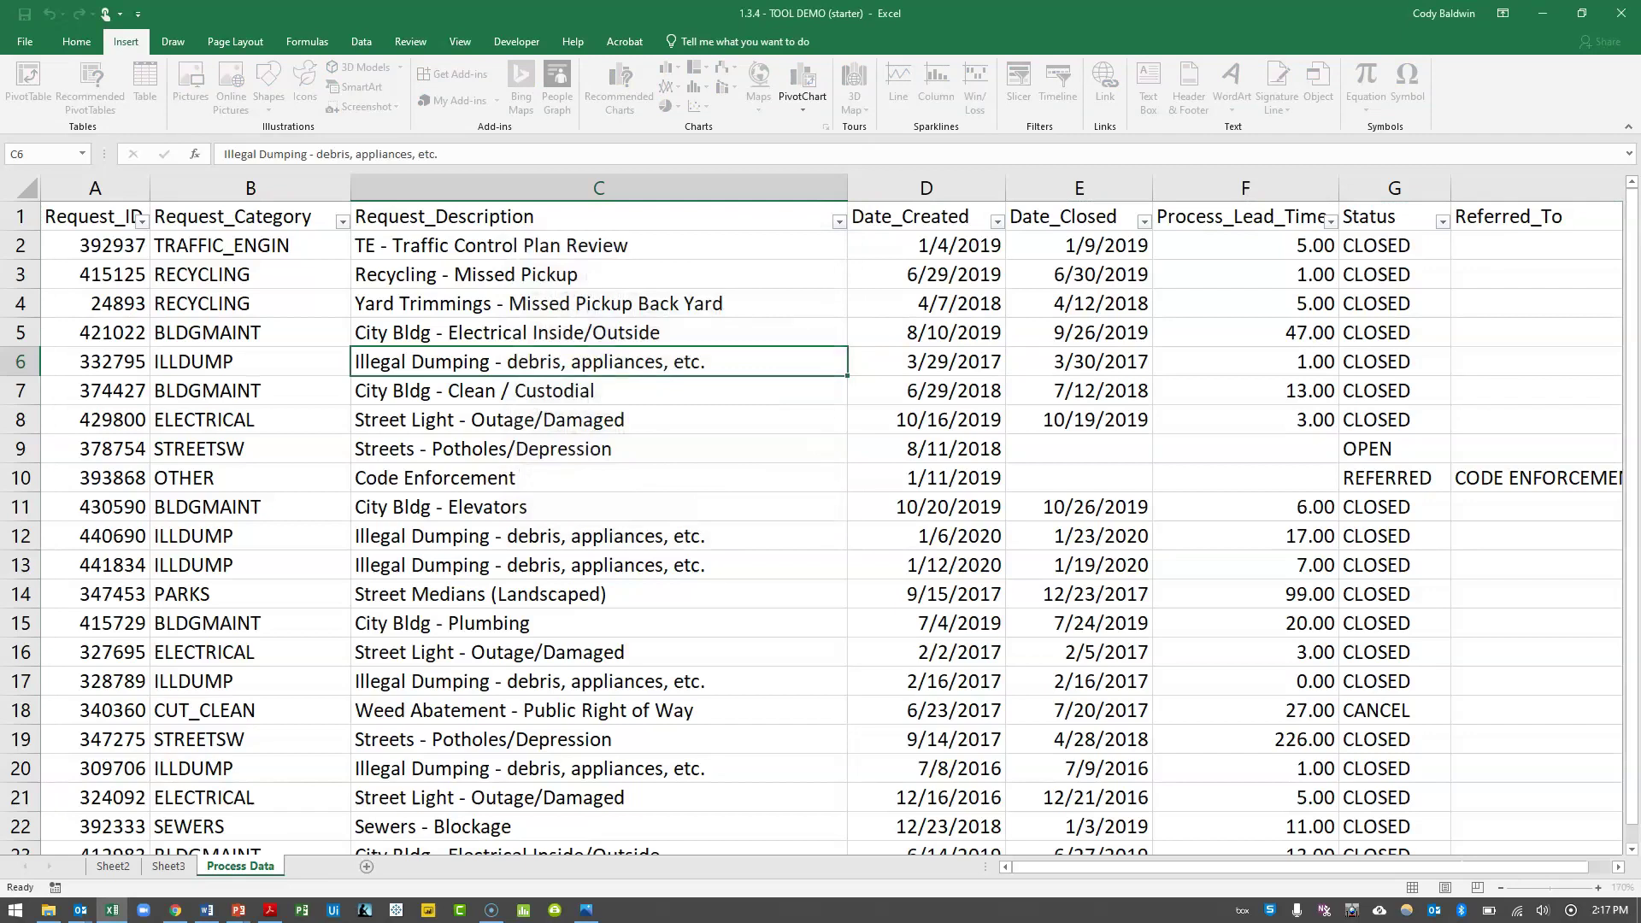
# Add Request_Category to both the rows and the values of the new PivotTable to count requests per category.
pyautogui.scroll(9, 701, 513)
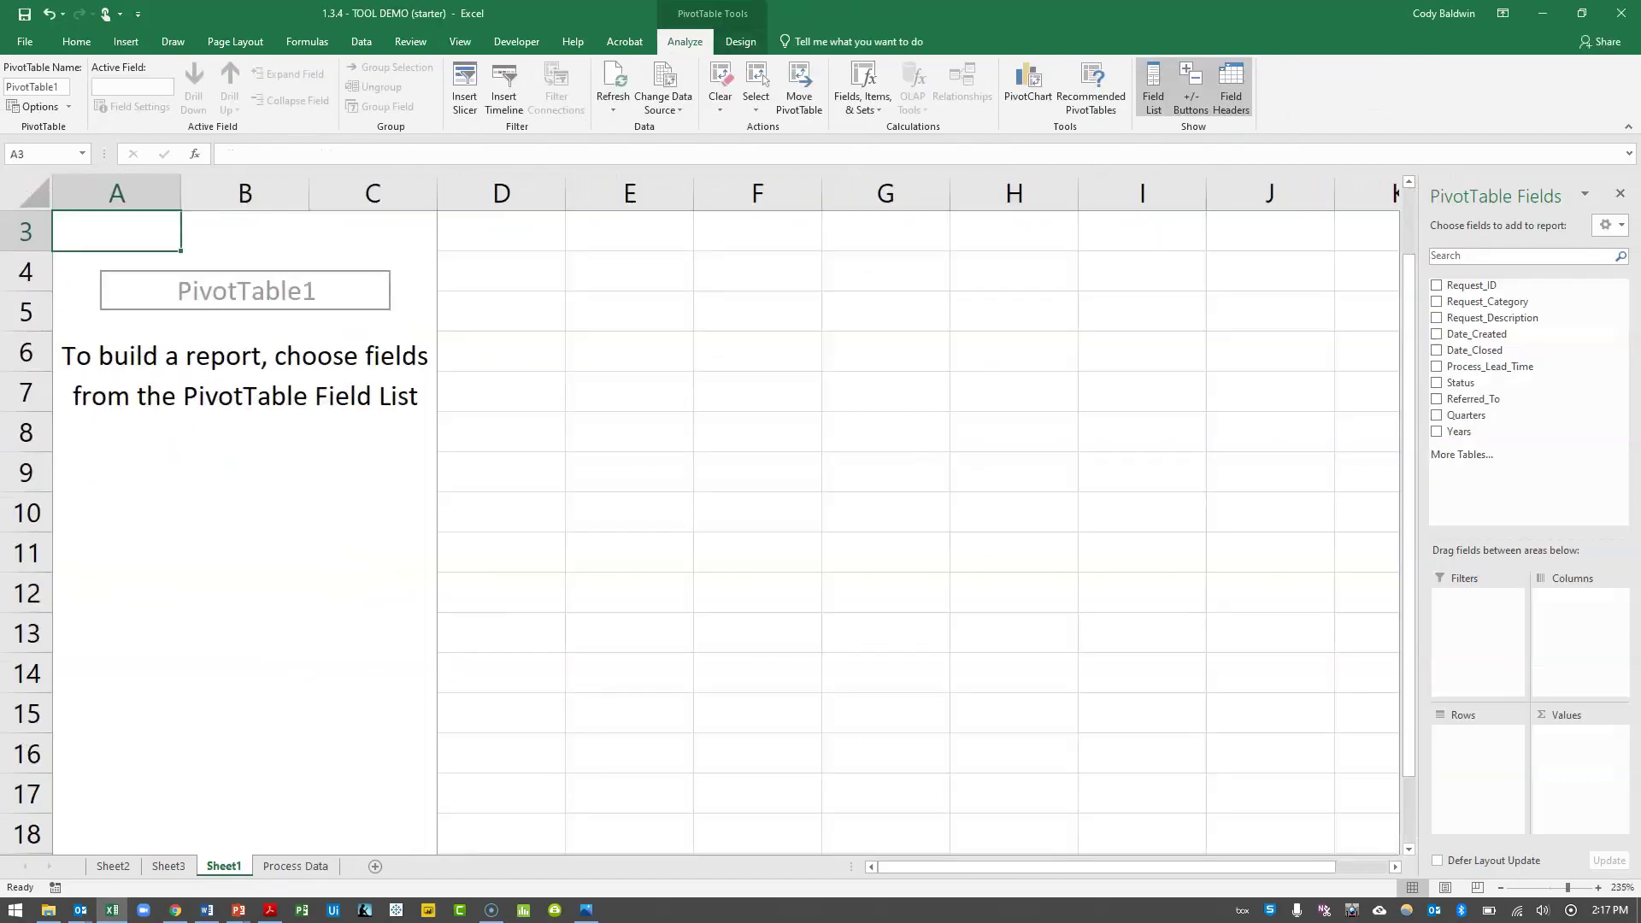
pyautogui.scroll(1, 701, 512)
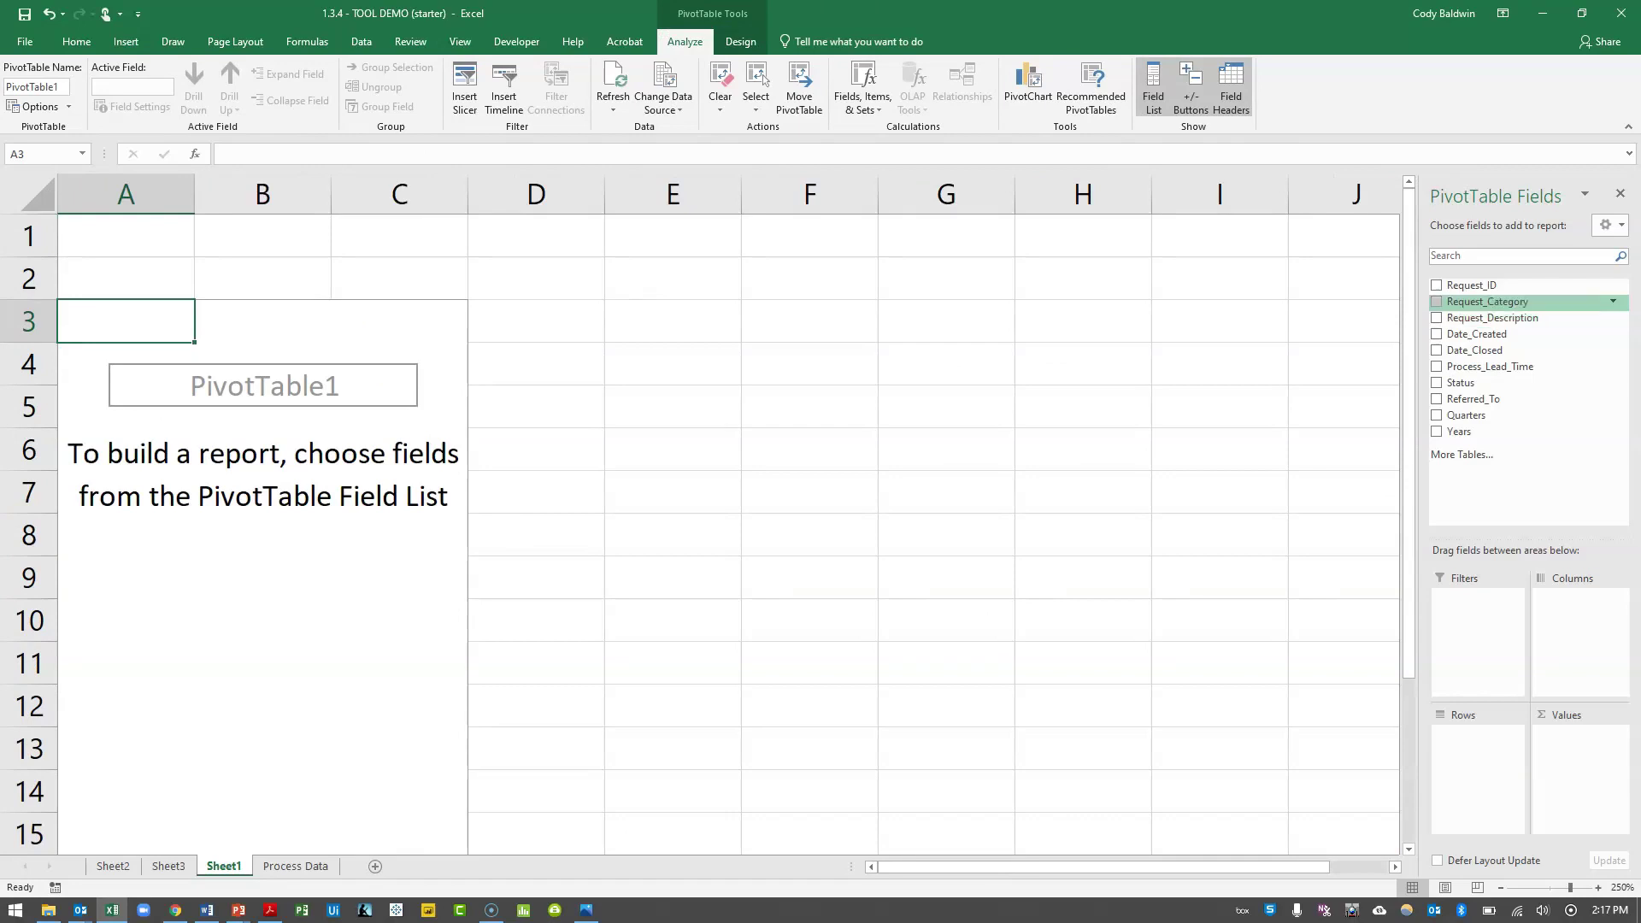
pyautogui.moveTo(1487, 301); pyautogui.dragTo(1476, 740)
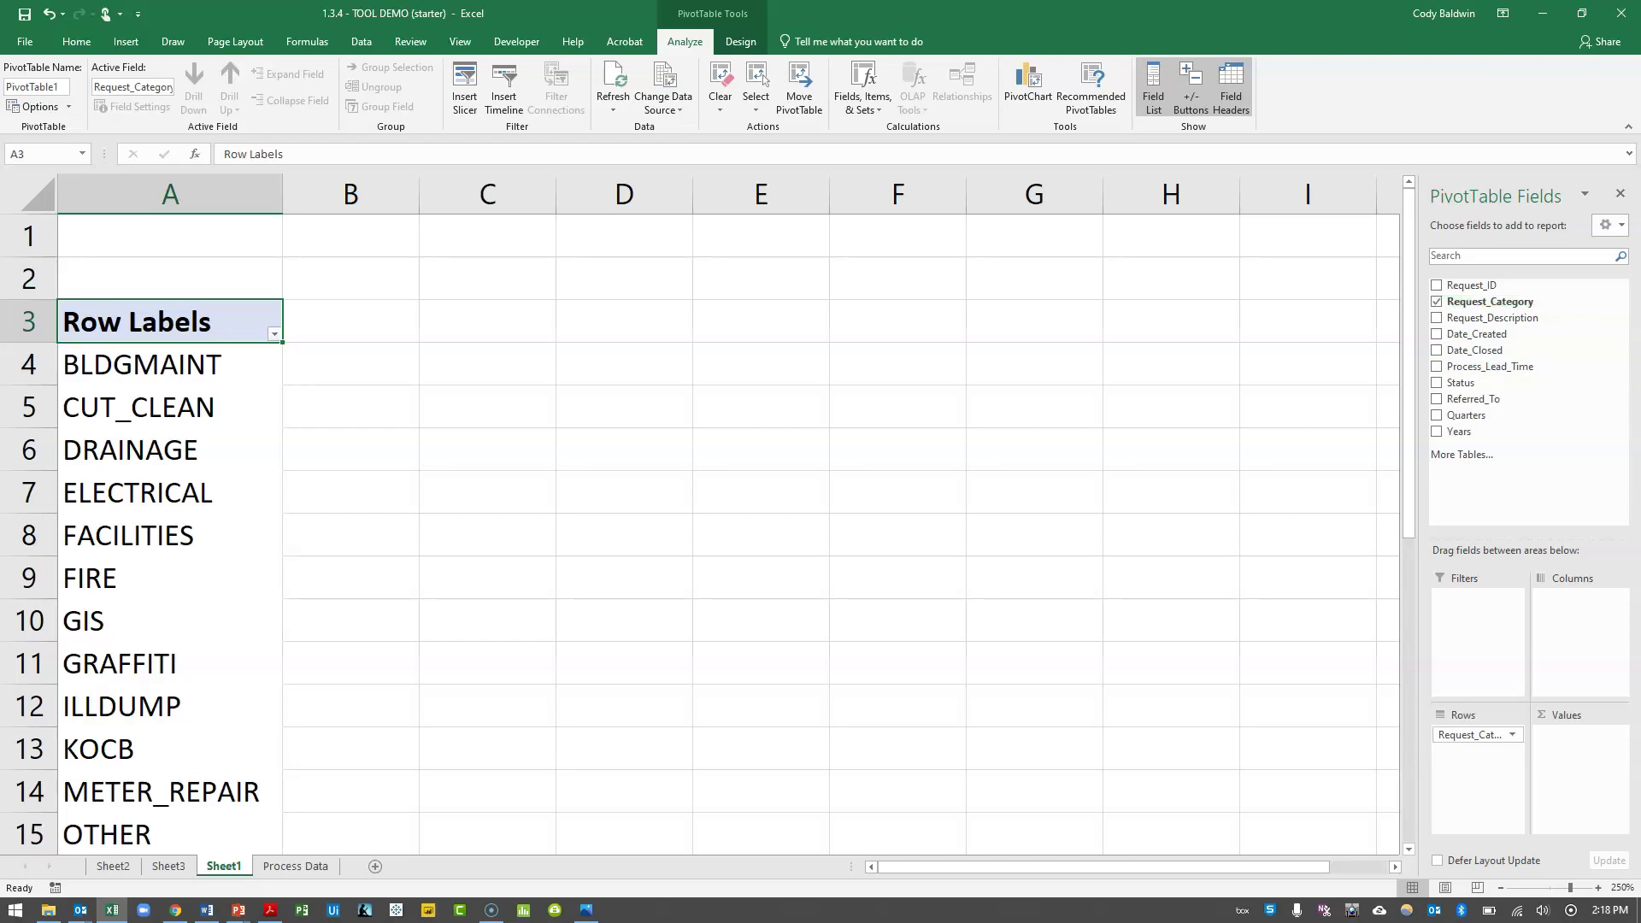
pyautogui.moveTo(1504, 530); pyautogui.dragTo(1581, 756)
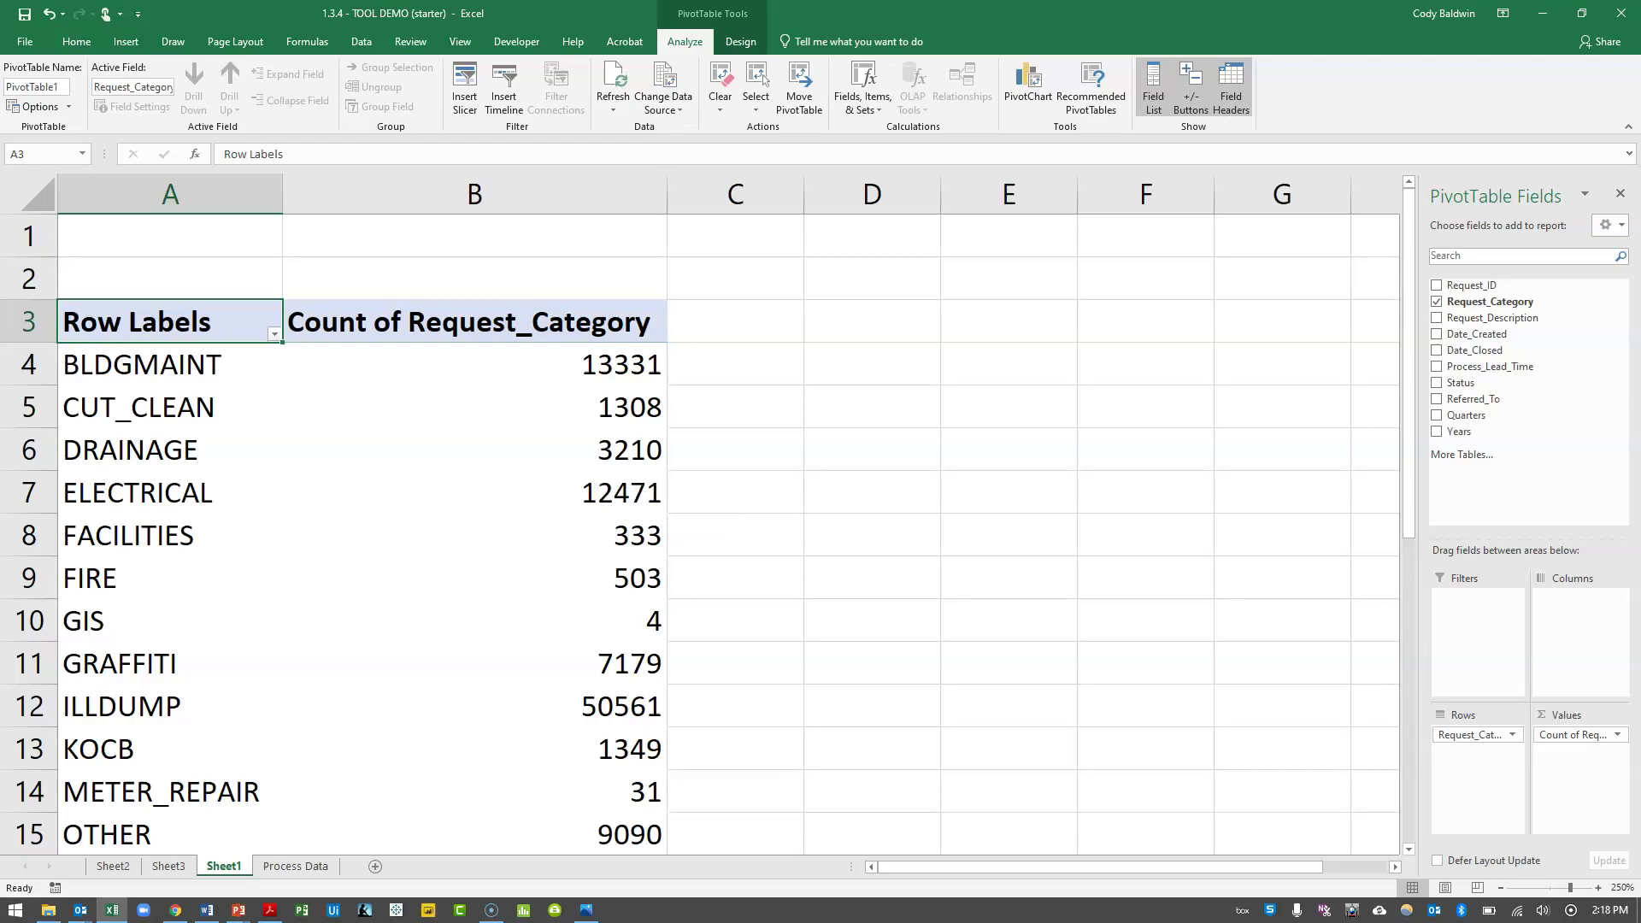
# Rename the PivotTable headers in A3 and B3 to Category and # of Requests, and fit column B to its contents.
pyautogui.write('Category')
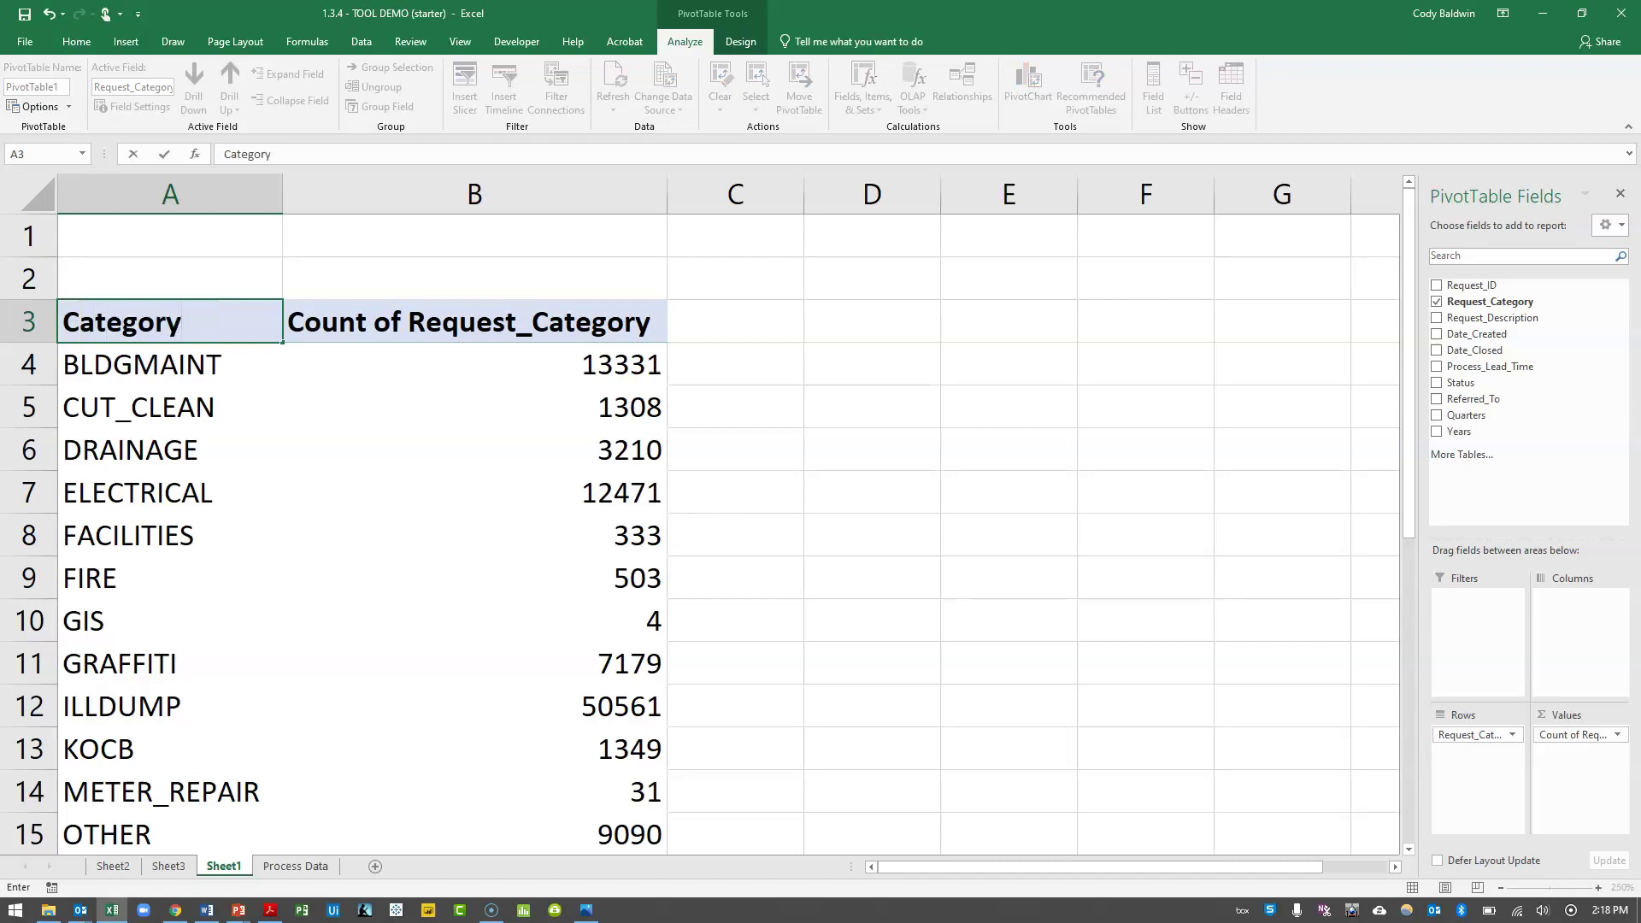
pyautogui.press('Tab')
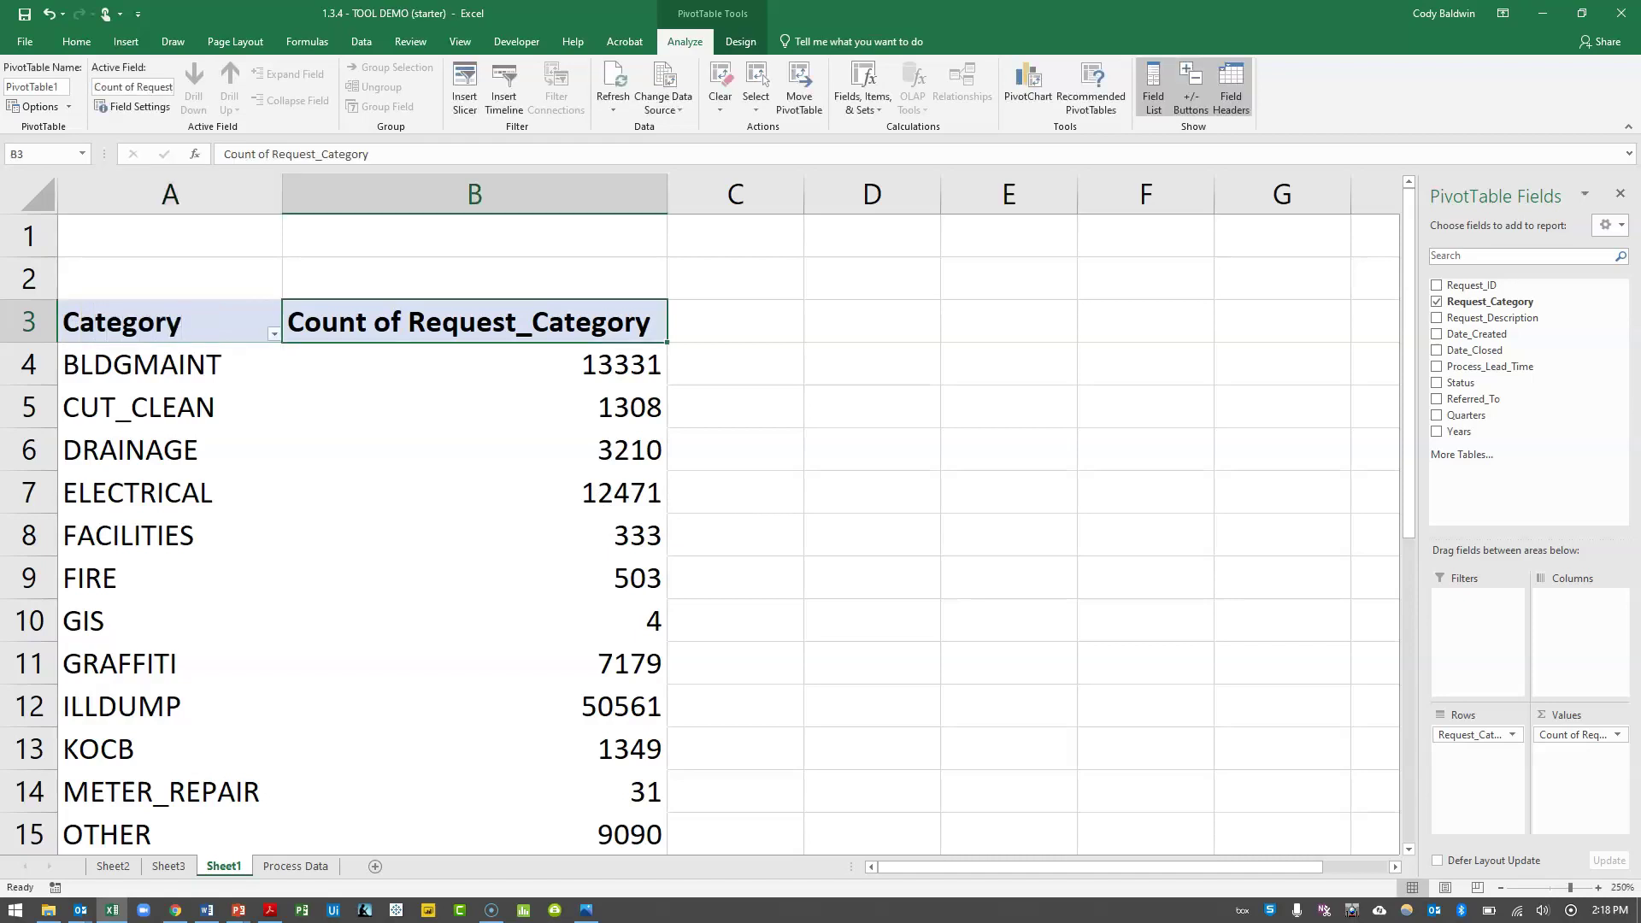
pyautogui.write('# ')
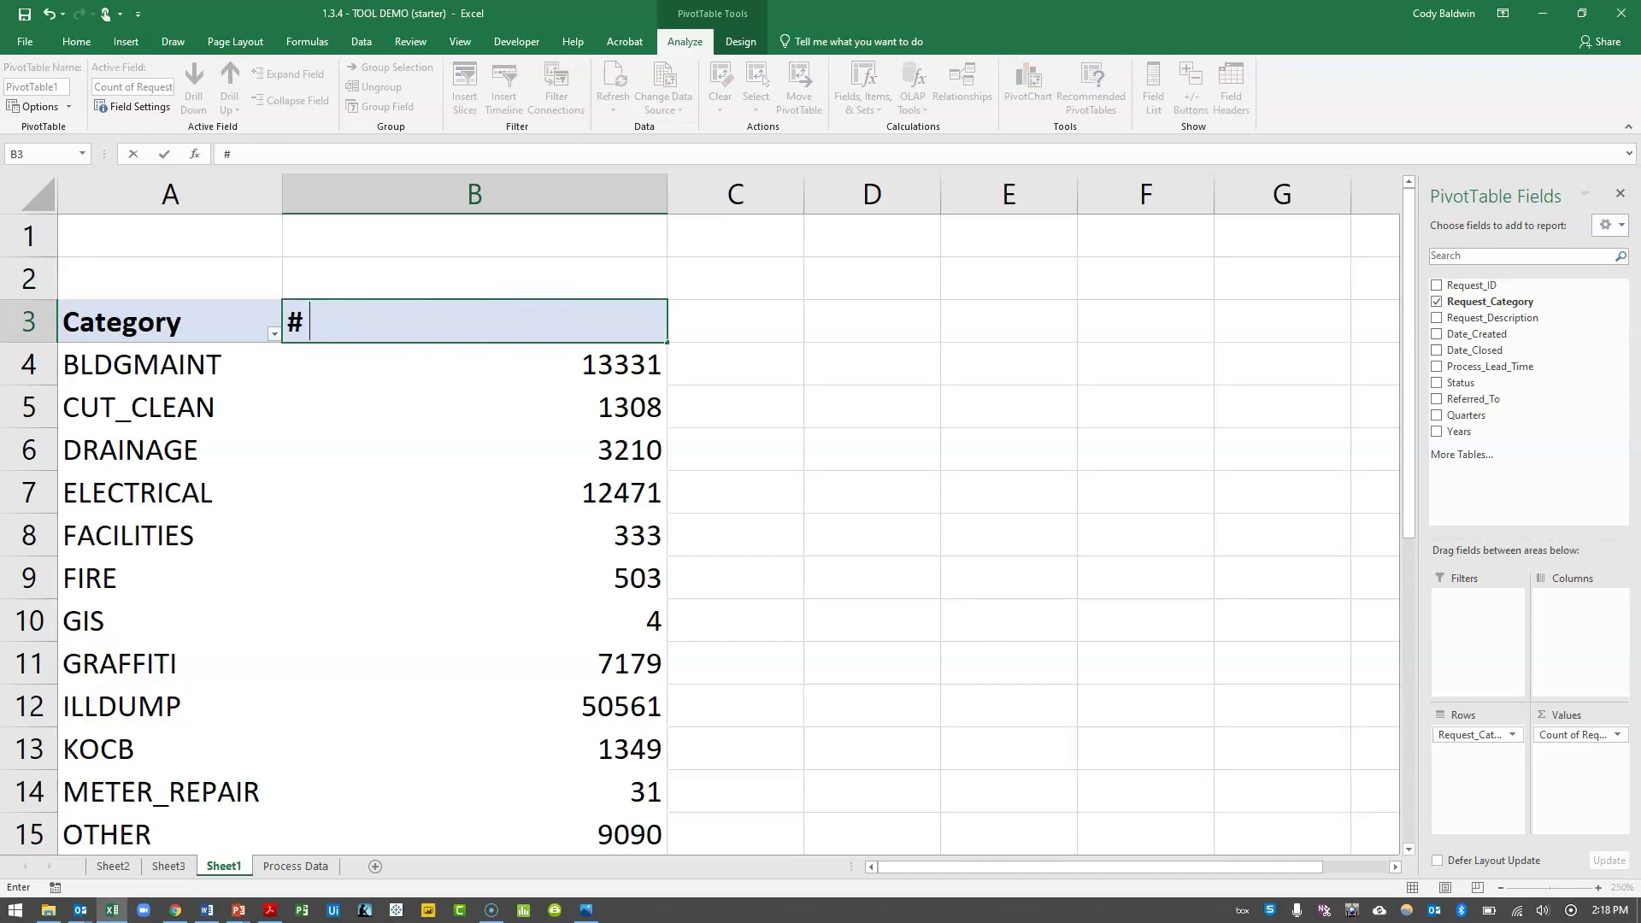
pyautogui.write('of Requetst')
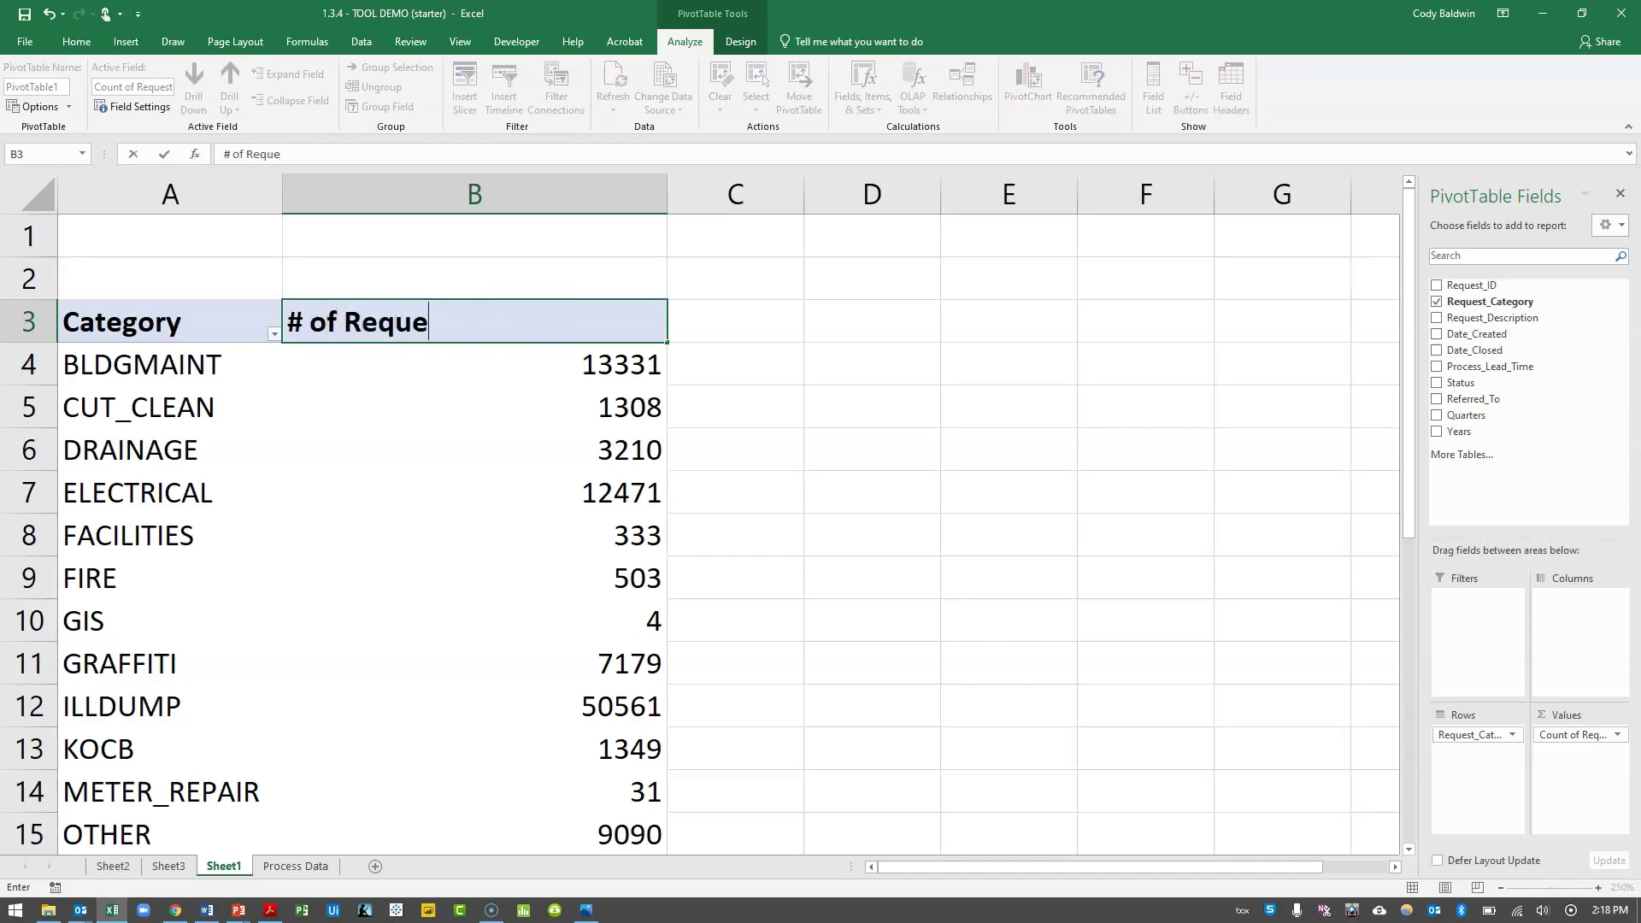
pyautogui.press('BackSpace')
pyautogui.press('BackSpace')
pyautogui.press('BackSpace')
pyautogui.write('sts')
pyautogui.press('Return')
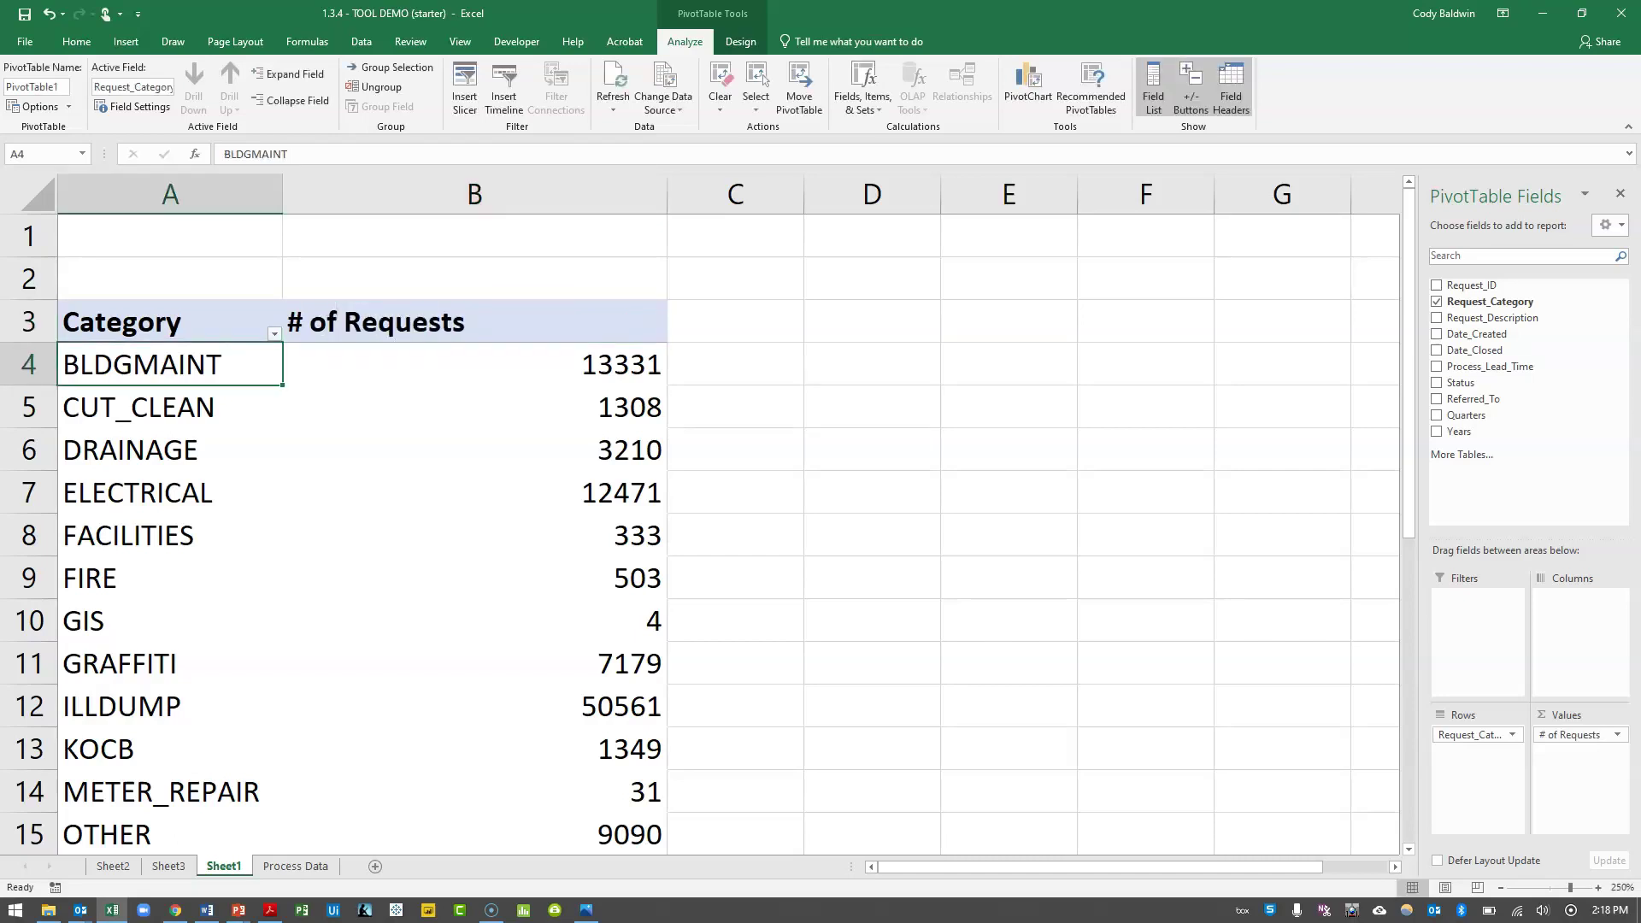
pyautogui.doubleClick(668, 194)
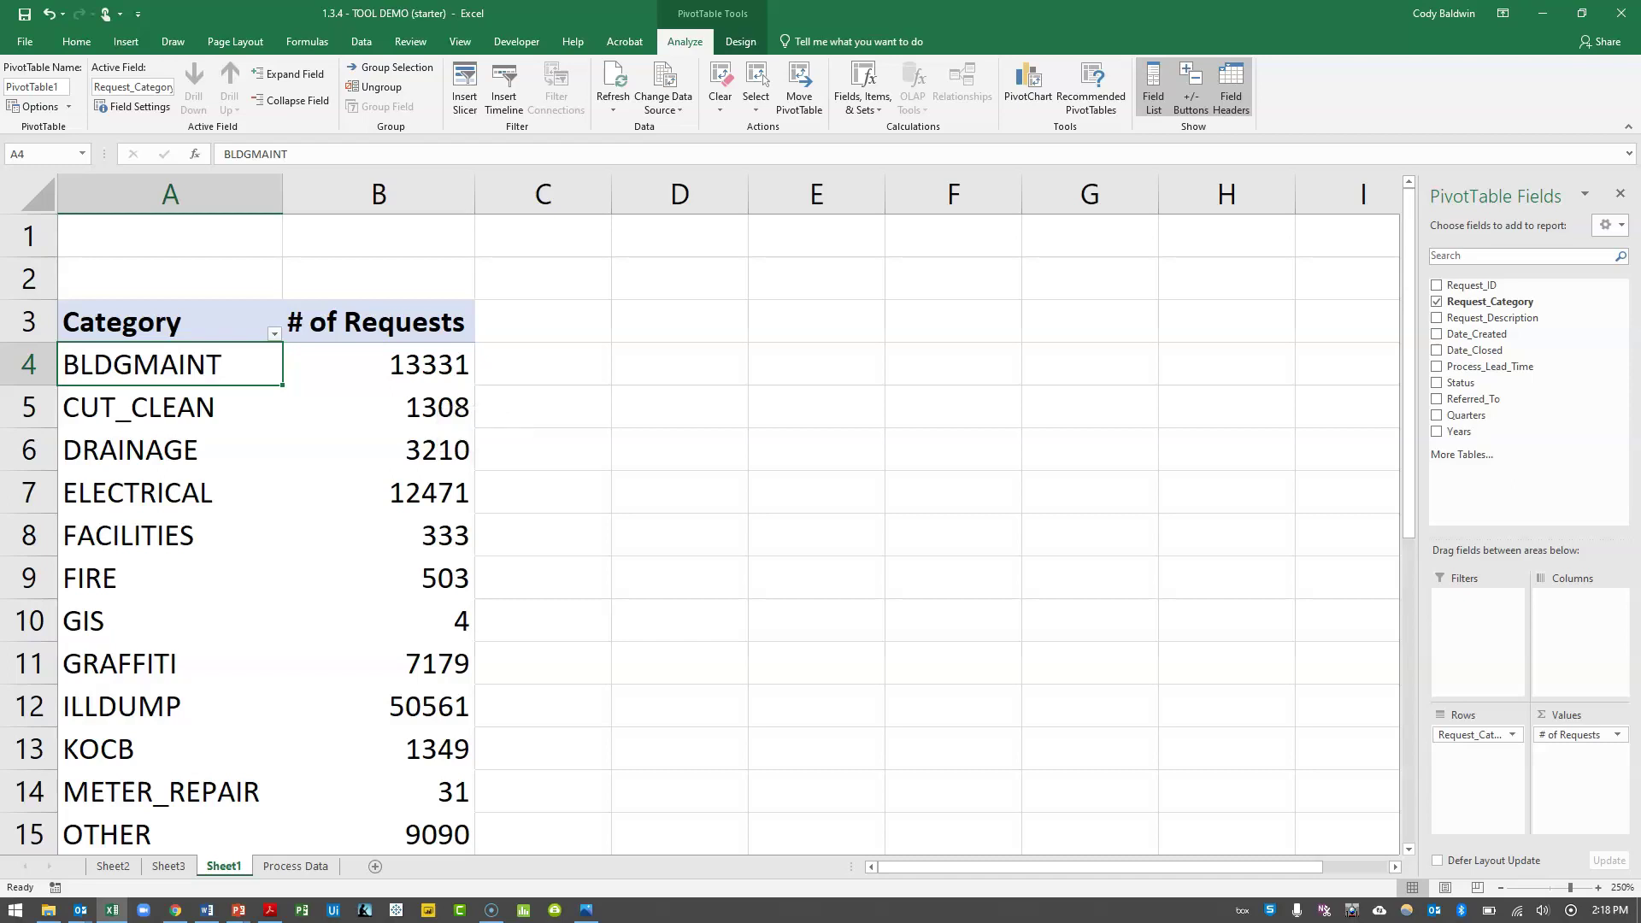
# Sort the categories by # of Requests from largest to smallest.
pyautogui.rightClick(427, 376)
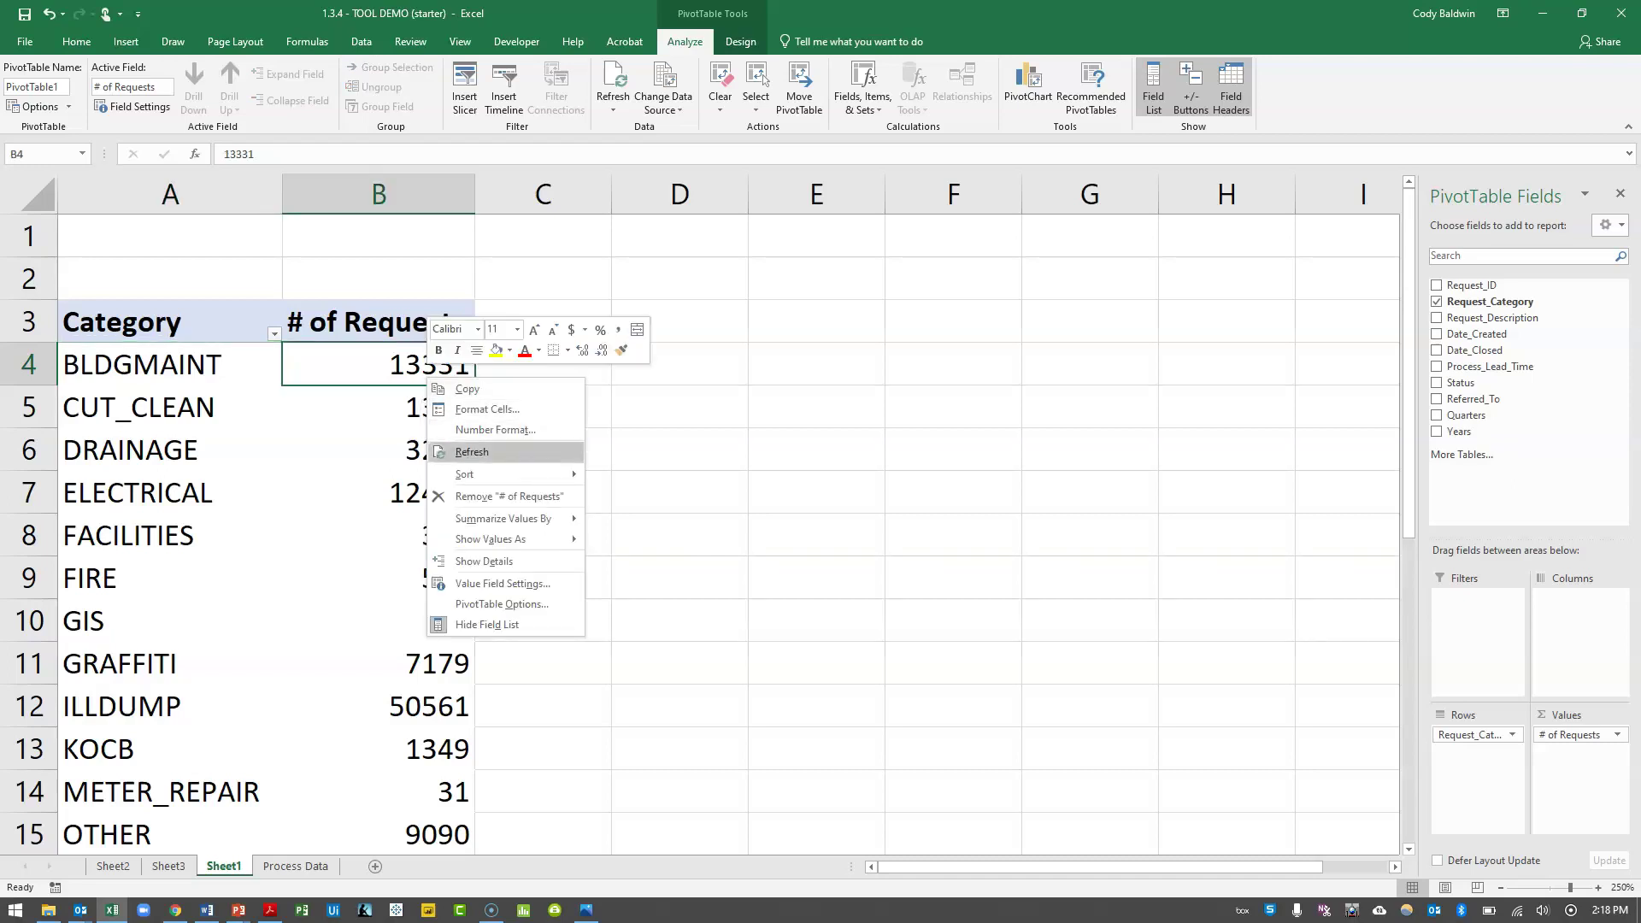
pyautogui.moveTo(504, 474)
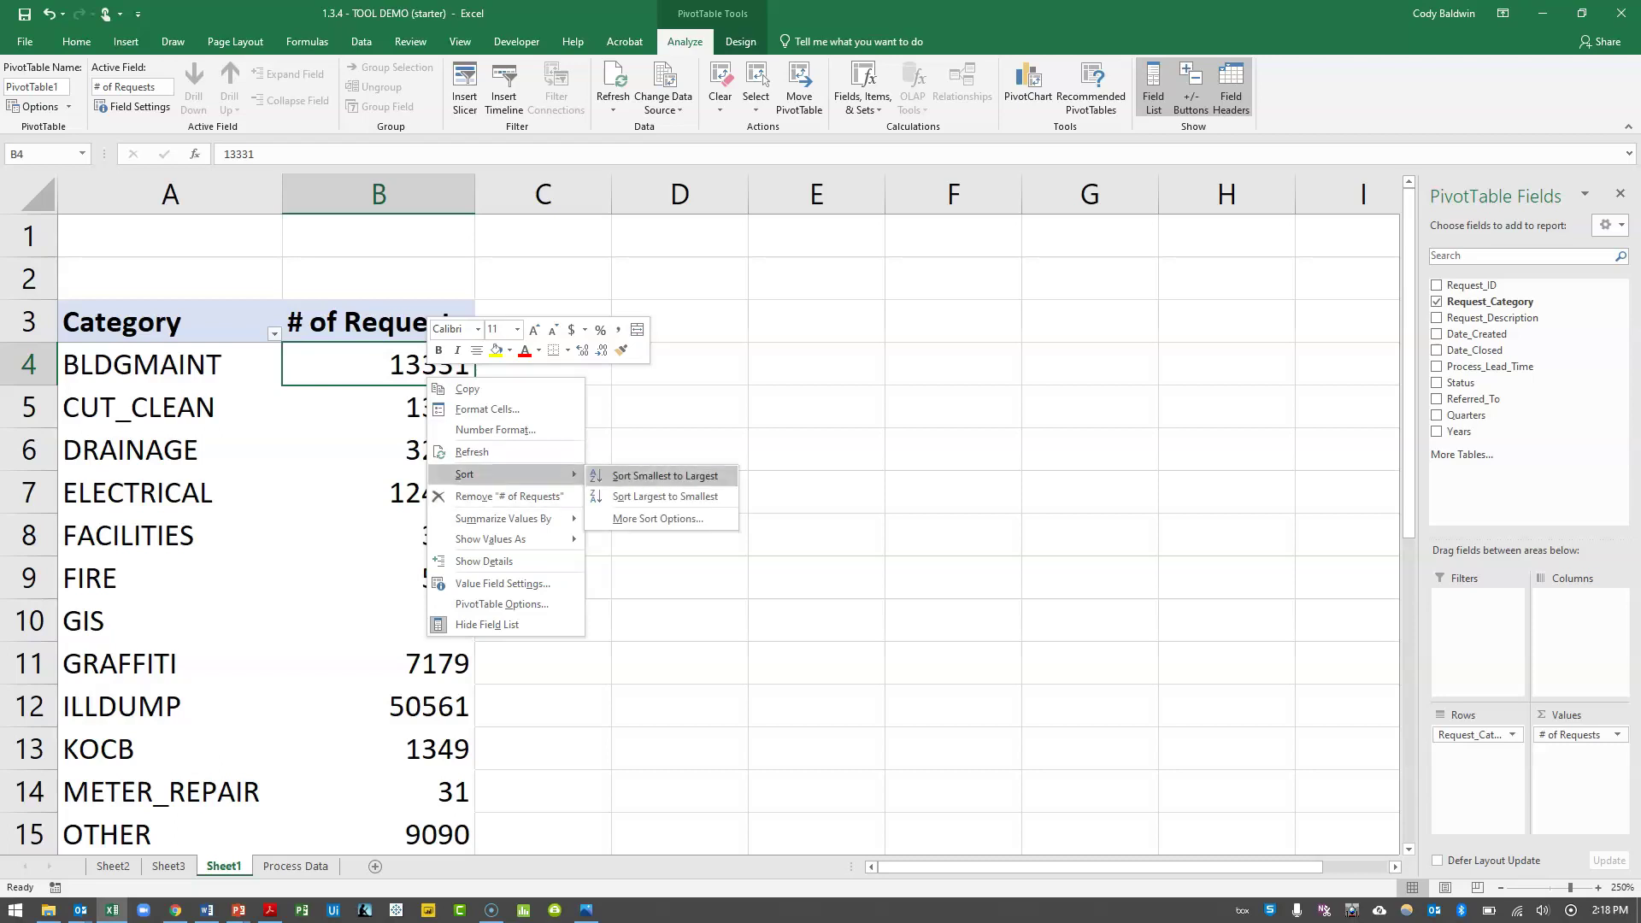
pyautogui.click(665, 496)
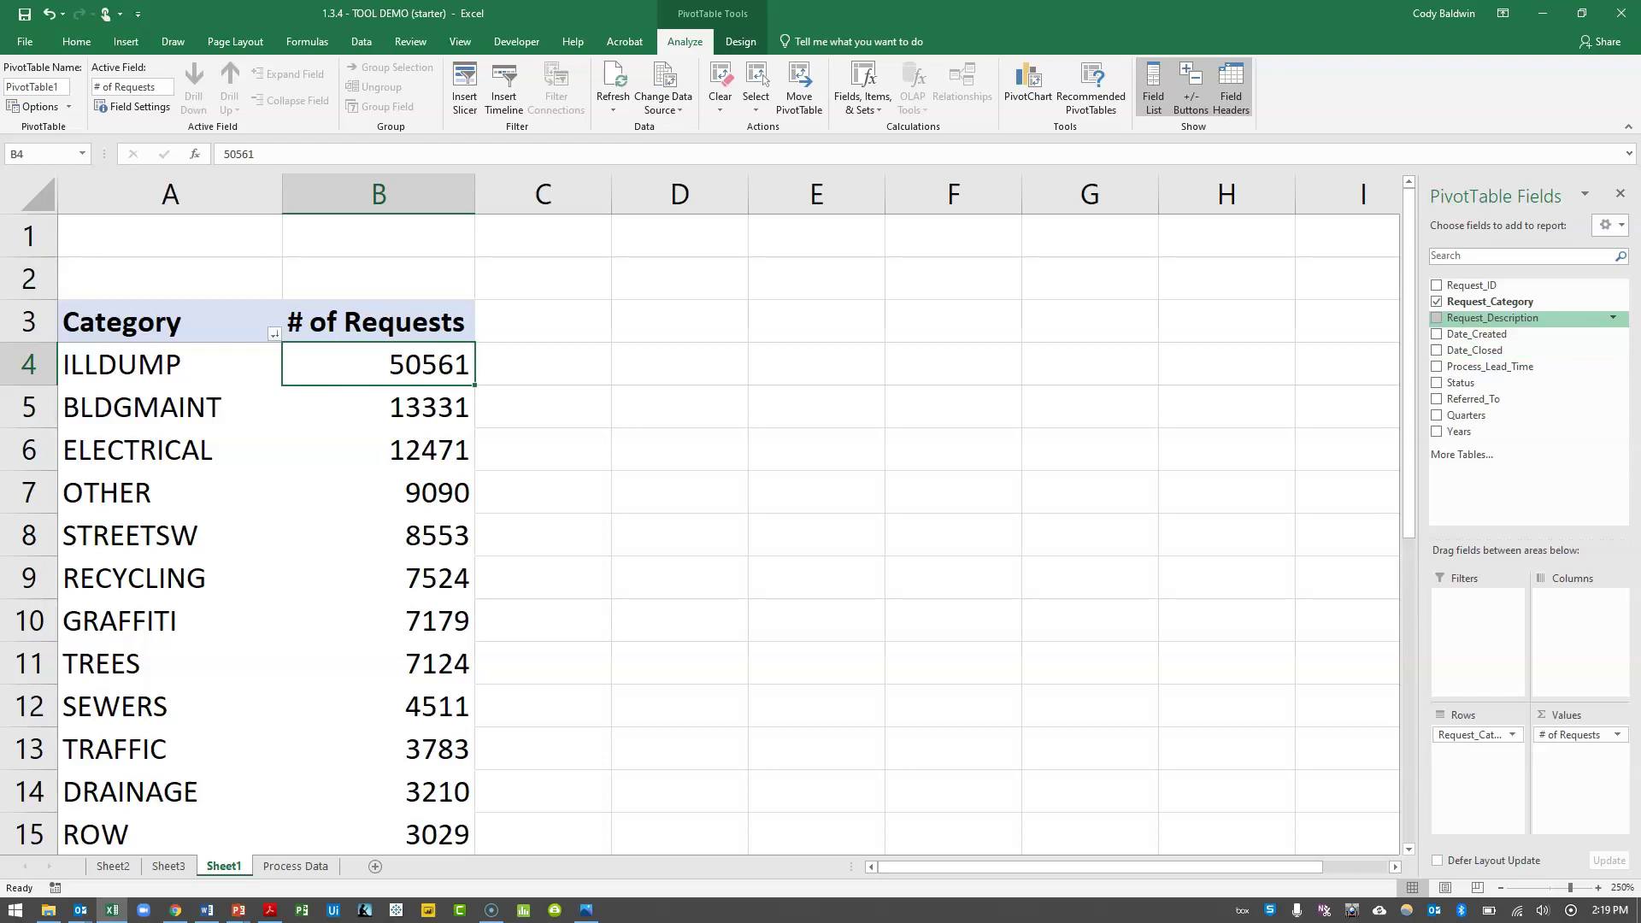
# Add Request_Description below Request_Category in the rows and sort the descriptions by # of Requests from largest to smallest.
pyautogui.moveTo(1492, 318); pyautogui.dragTo(1478, 761)
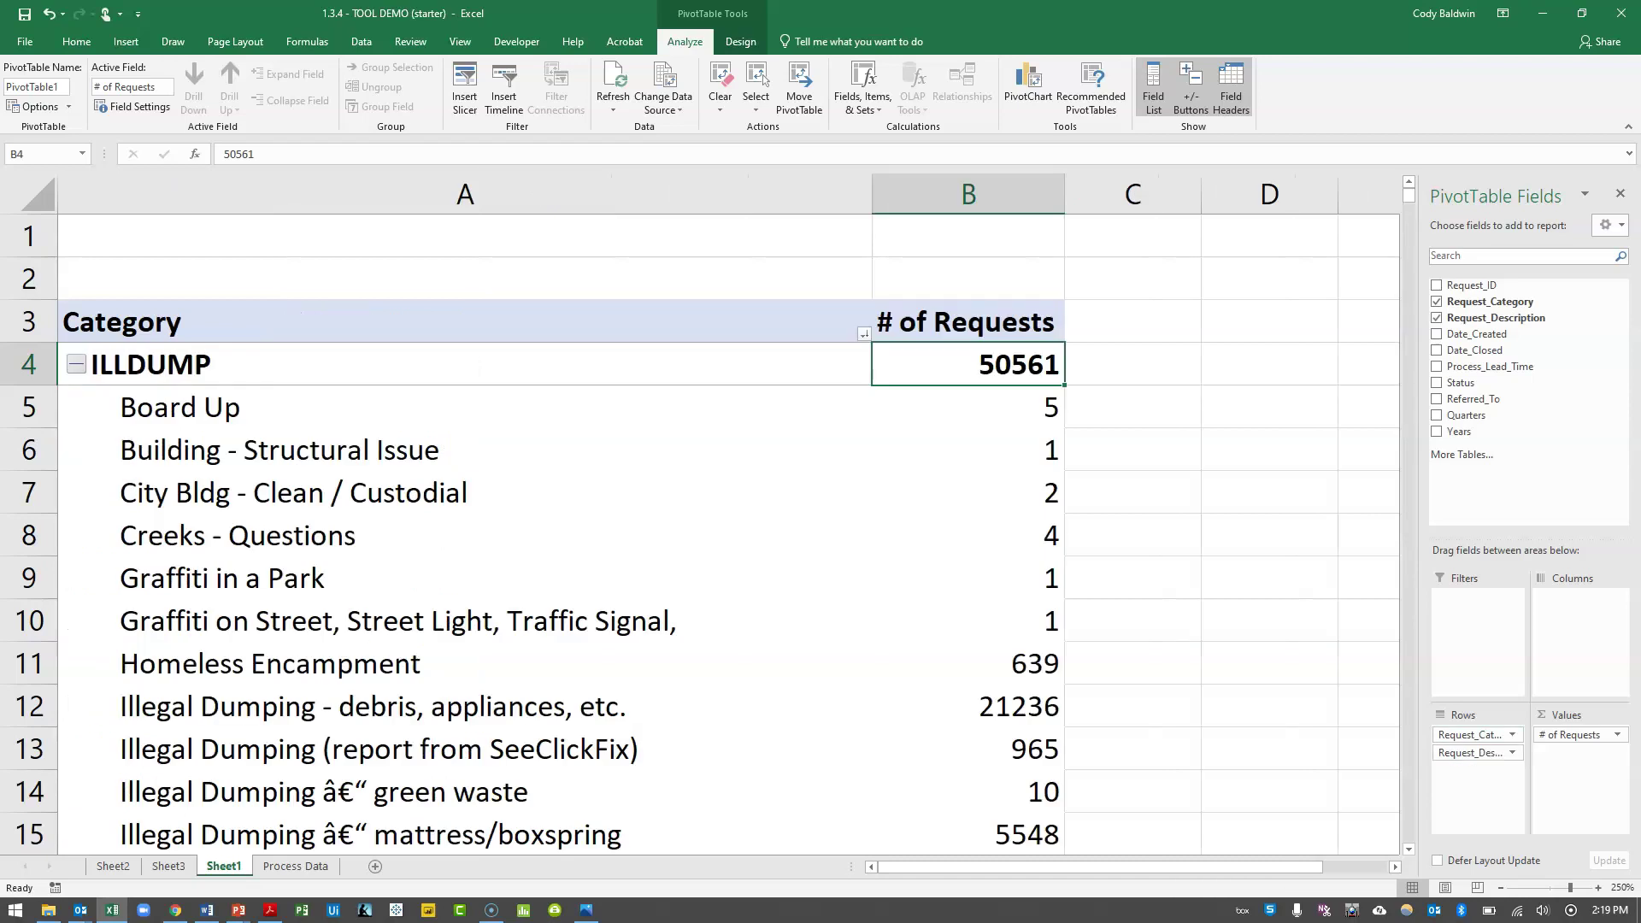
pyautogui.moveTo(1048, 501)
pyautogui.click(1005, 652)
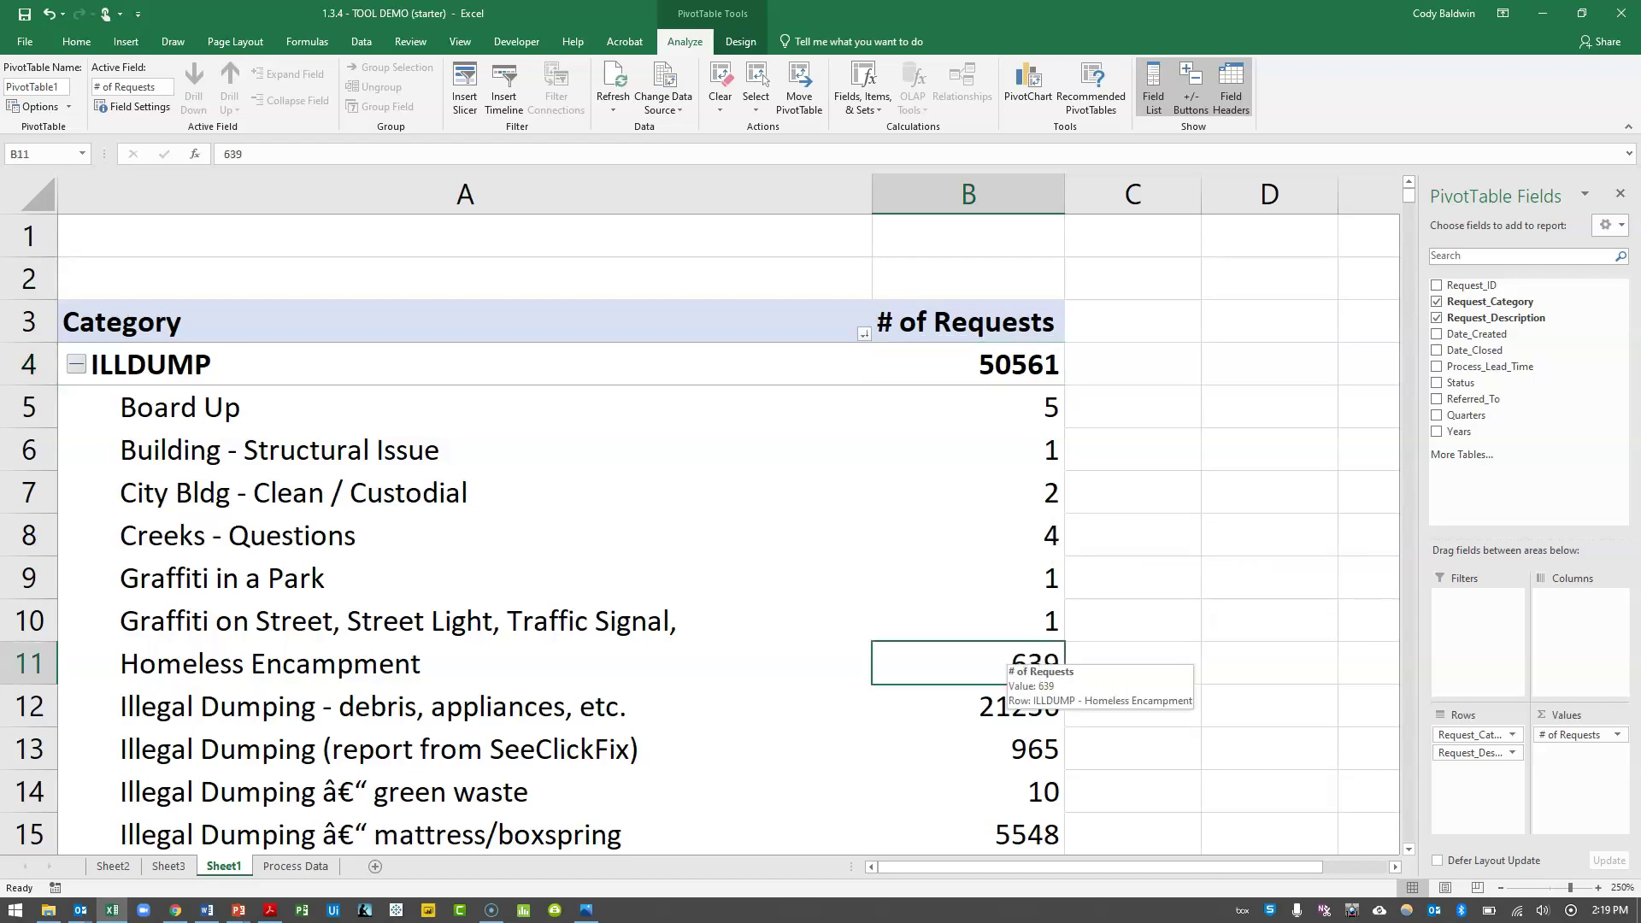
pyautogui.rightClick(1010, 663)
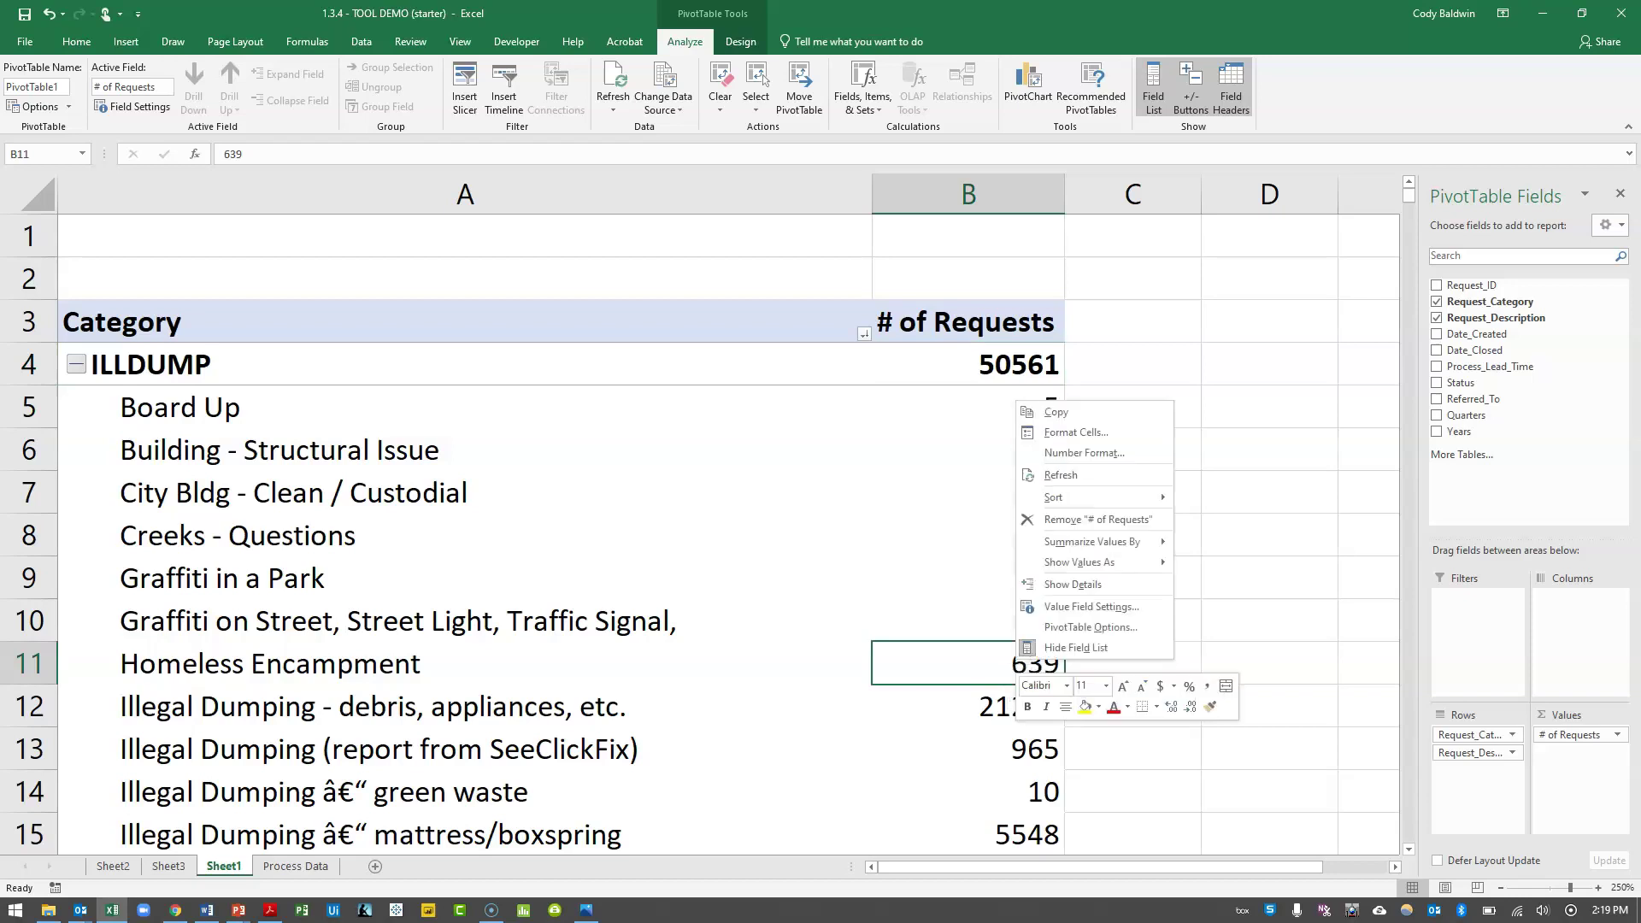
pyautogui.moveTo(1111, 497)
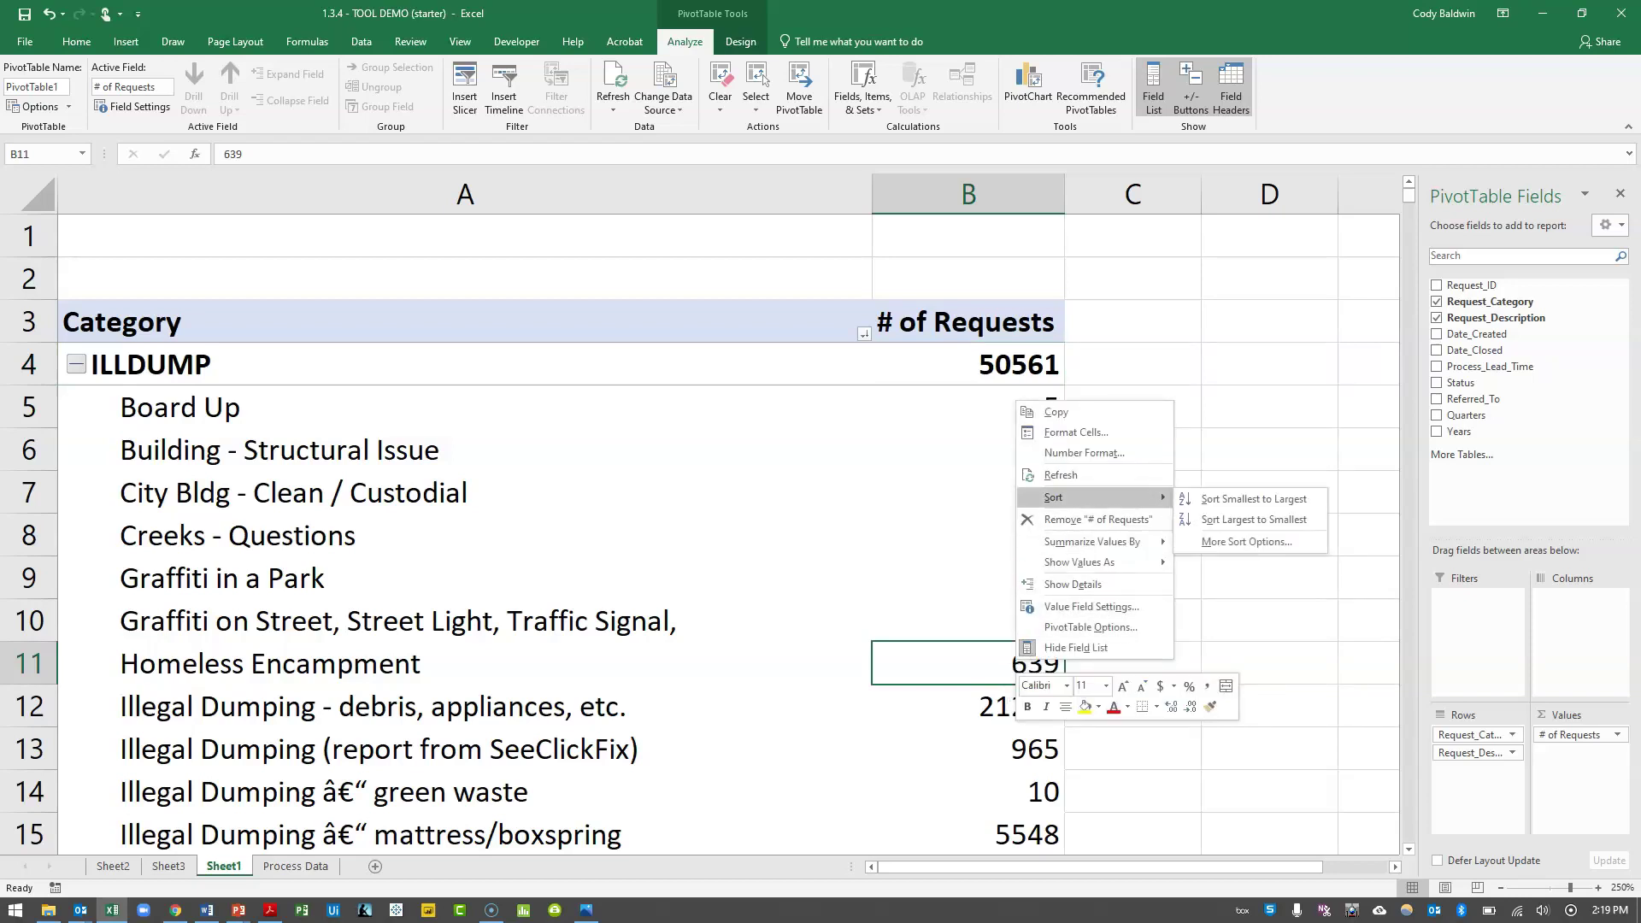
pyautogui.click(1250, 519)
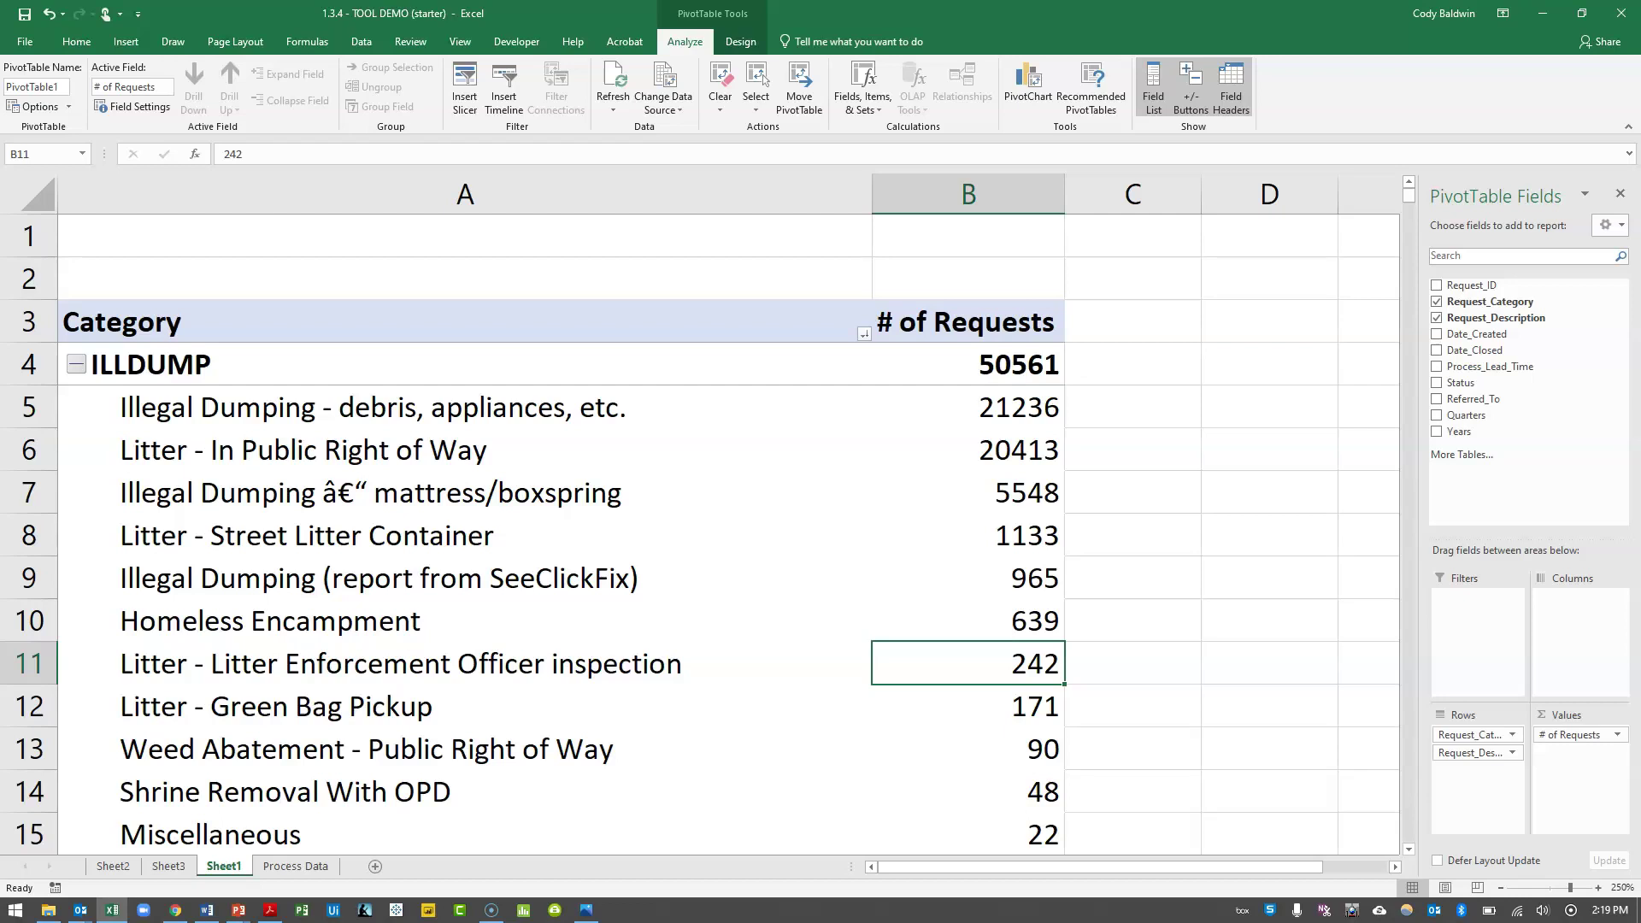
pyautogui.scroll(-10, 761, 78)
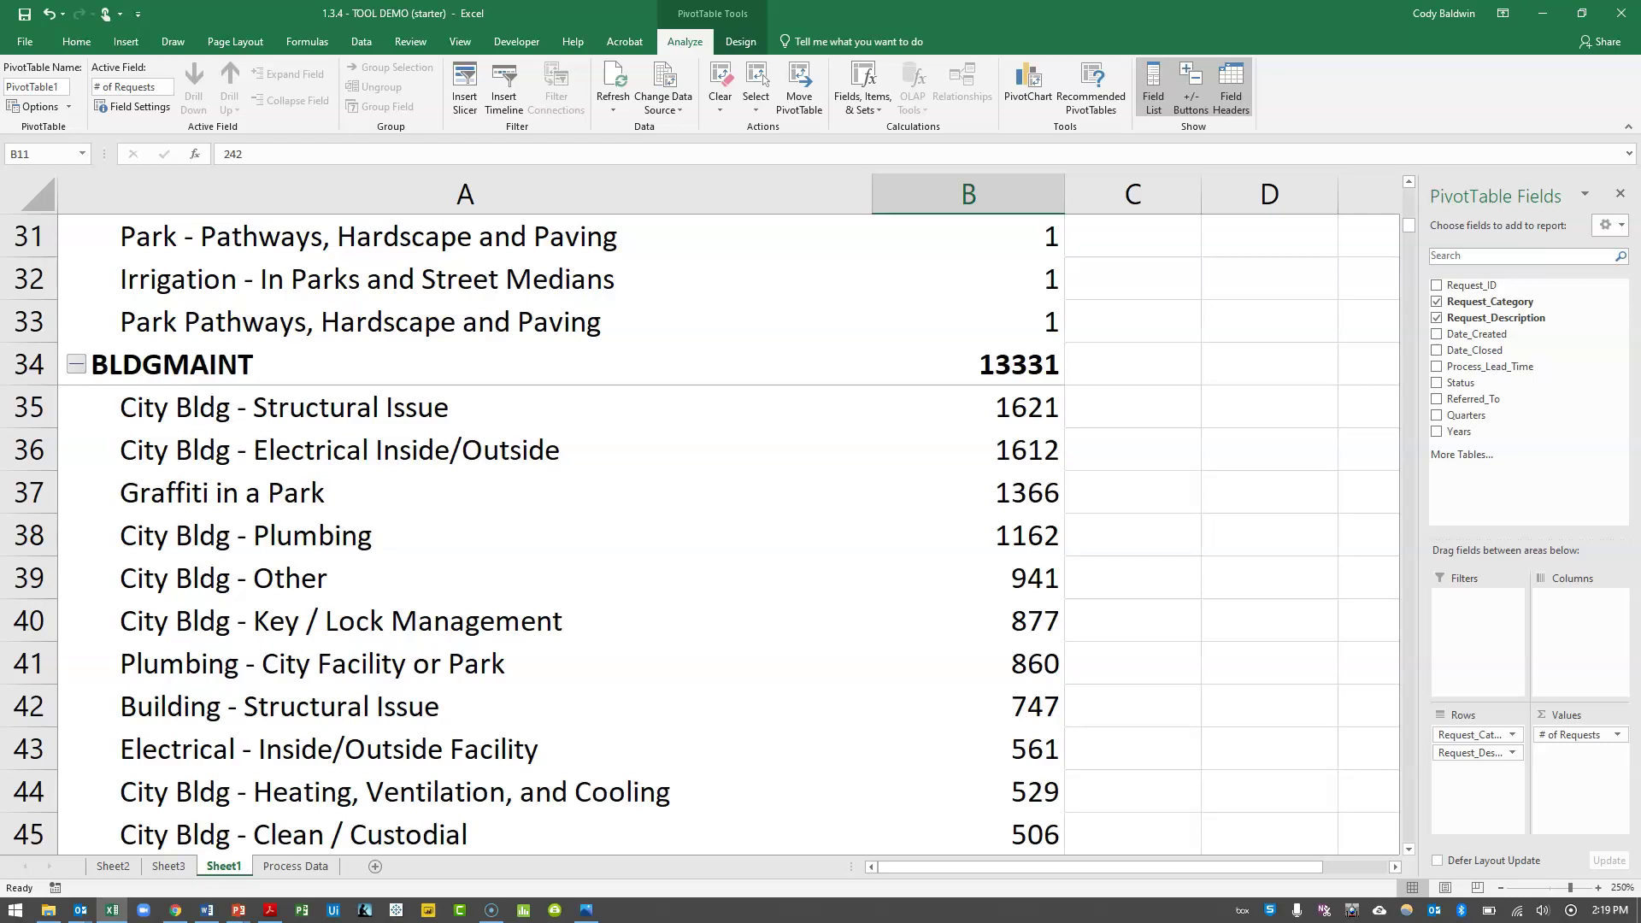
pyautogui.scroll(10, 764, 77)
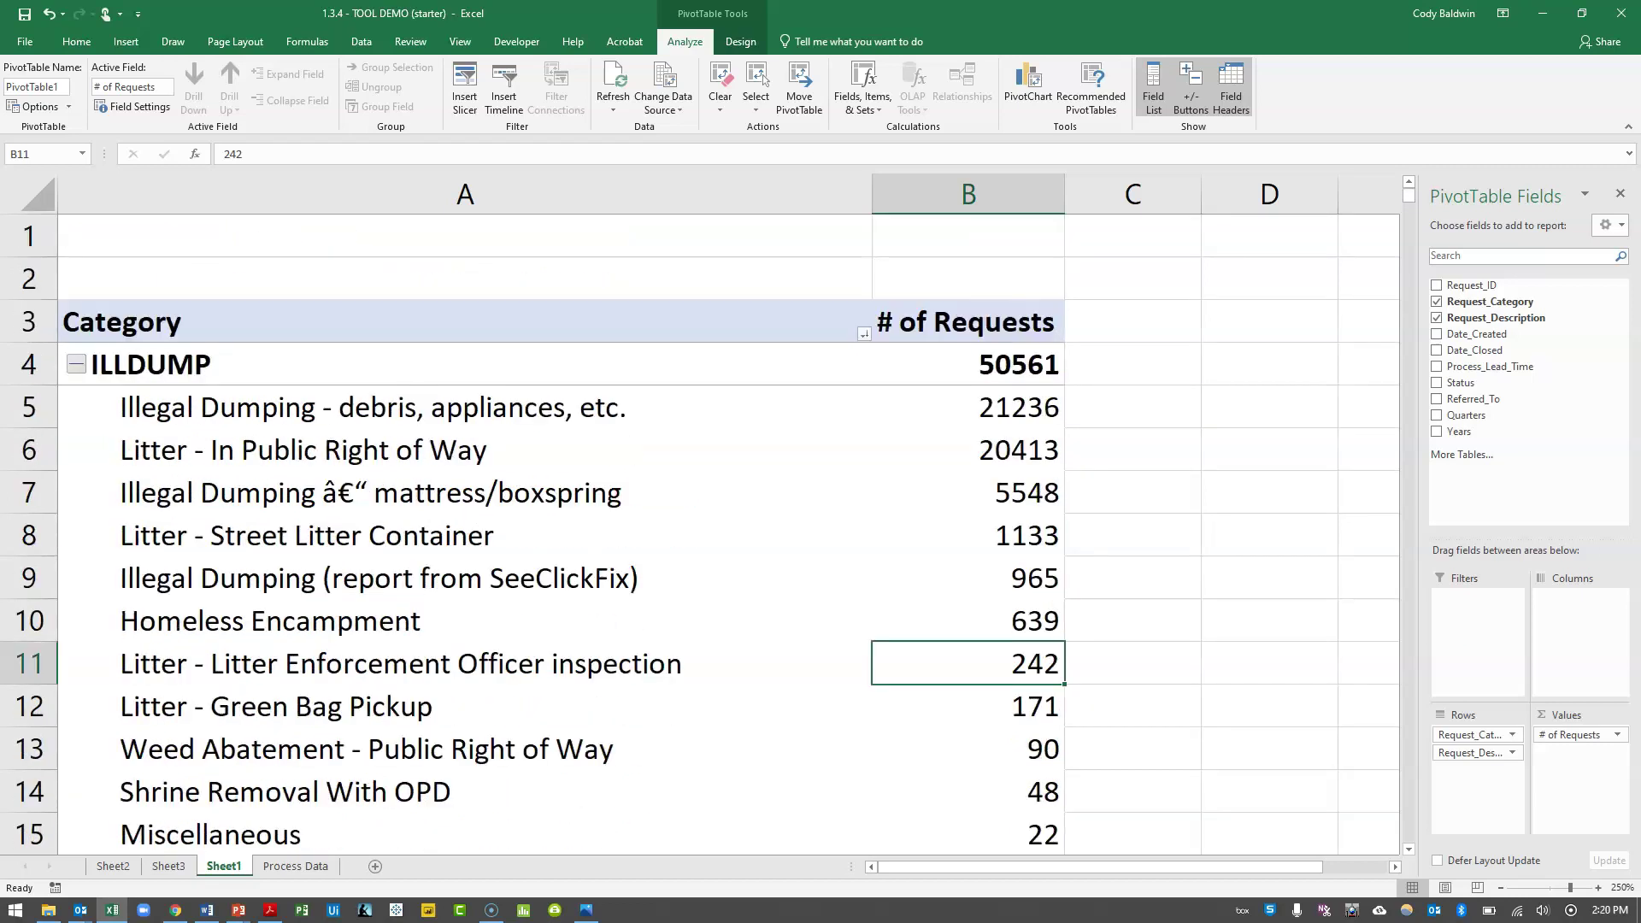